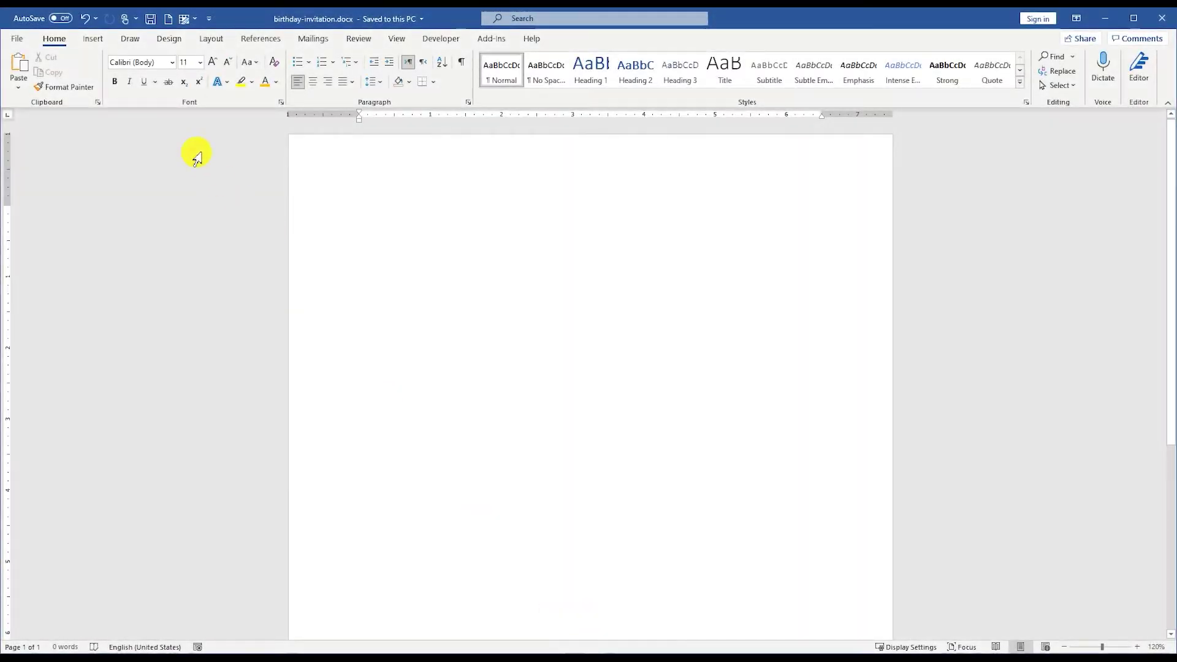
Set a custom page size of 5 inches wide by 7 inches high
click(210, 39)
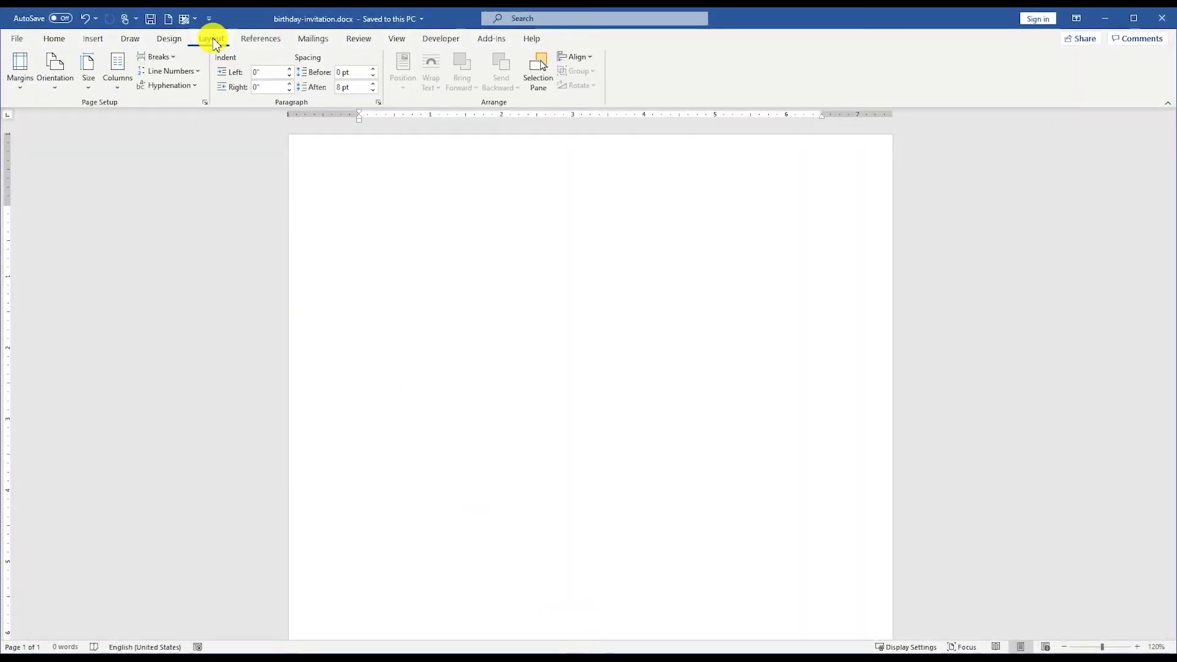
click(89, 82)
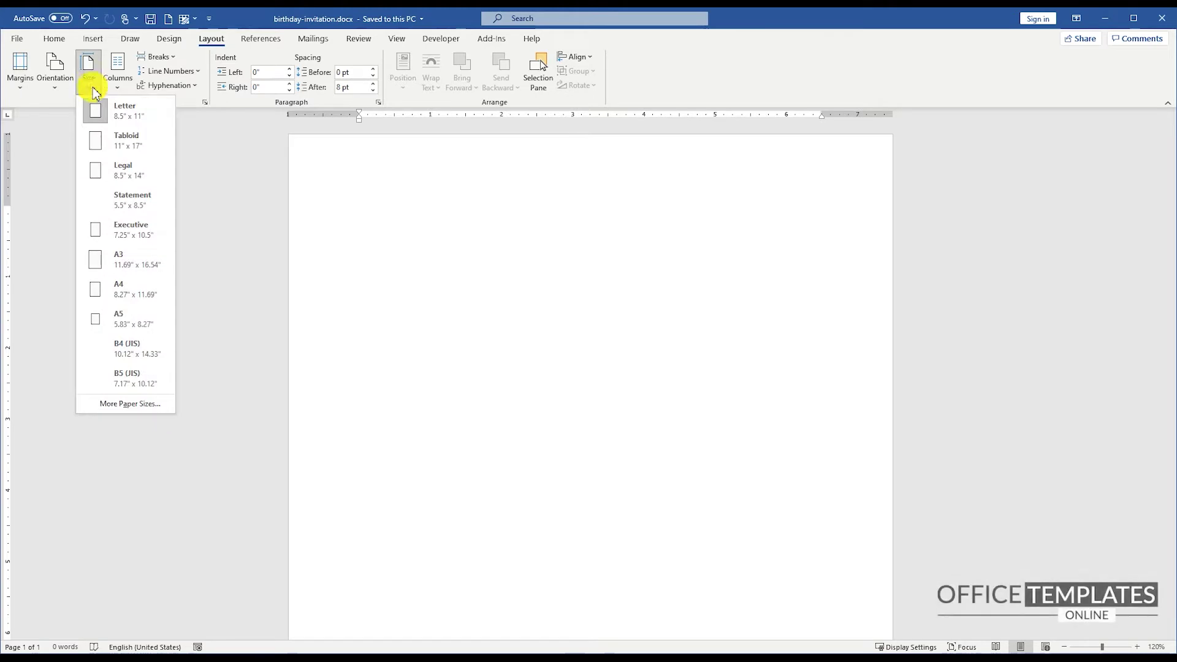
click(125, 404)
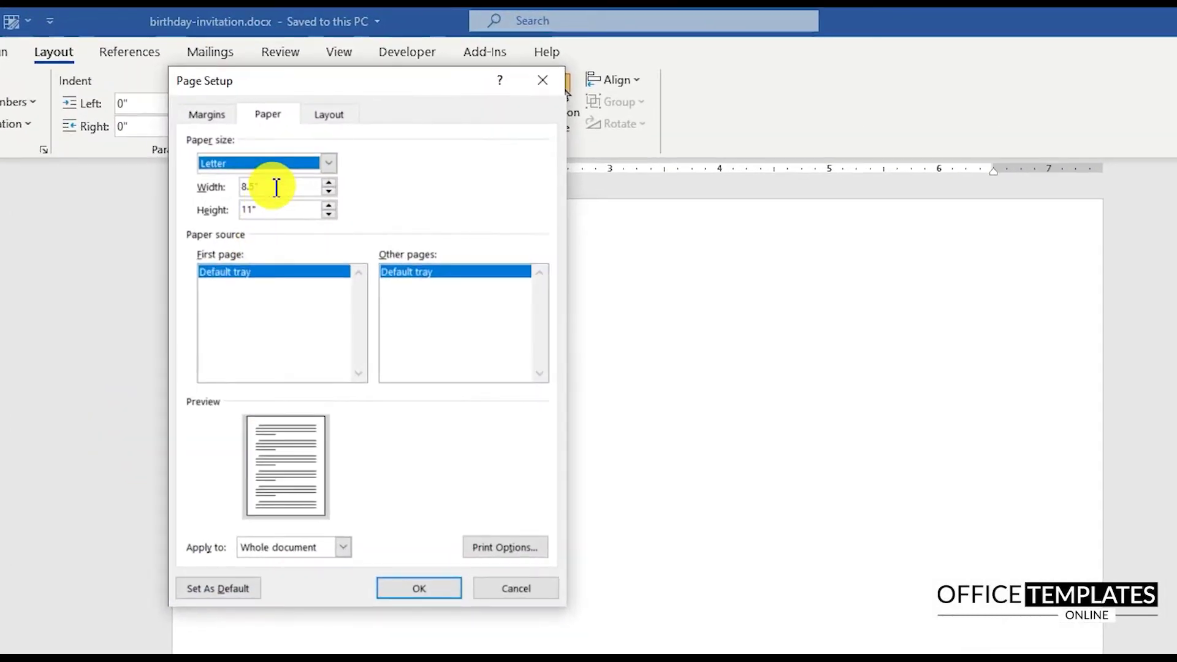
click(312, 126)
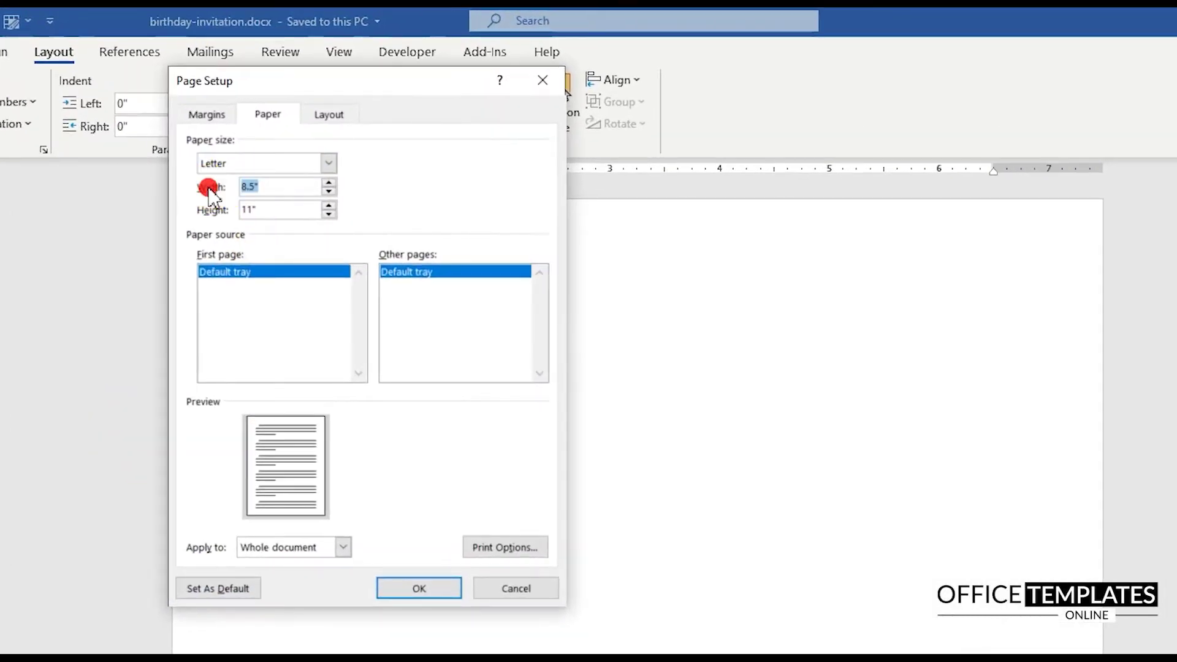
click(265, 208)
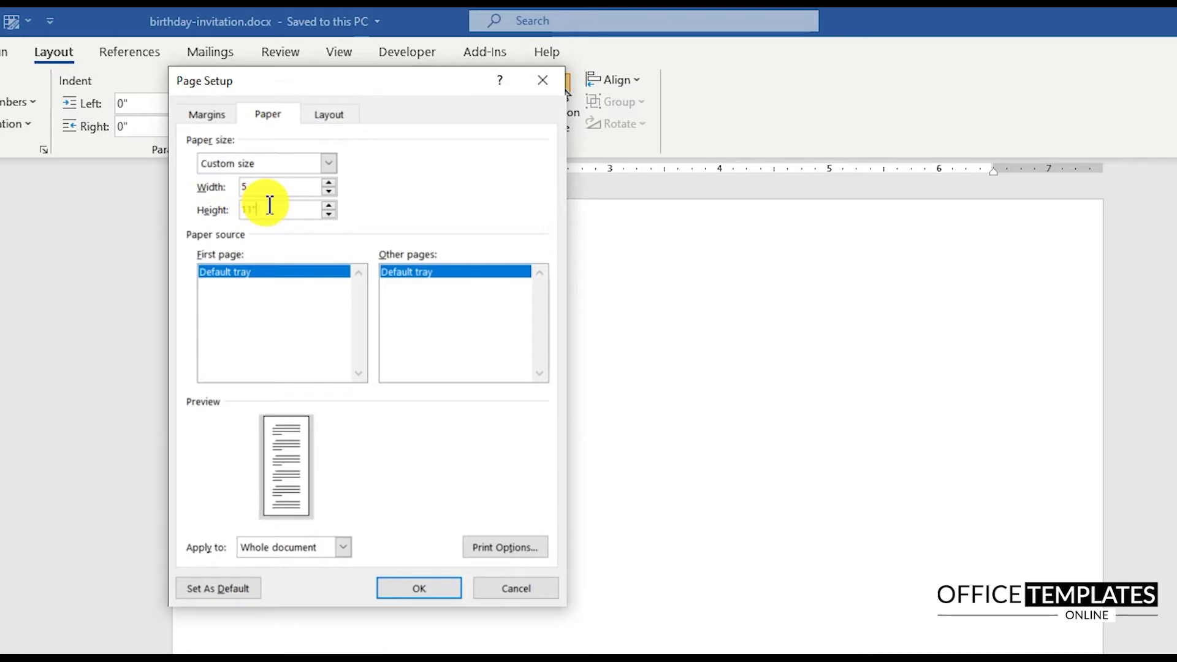
text(7)
Set the top, bottom, right and left margins to 0 and apply
click(207, 120)
drag(273, 163, 236, 172)
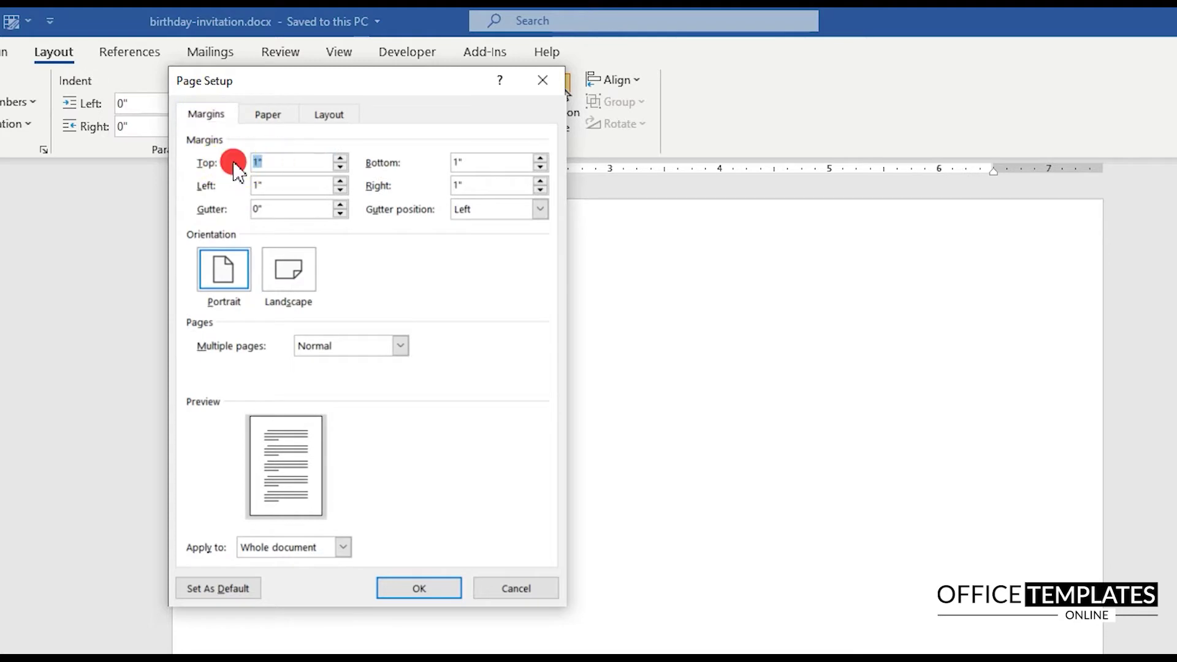
text(0)
click(467, 159)
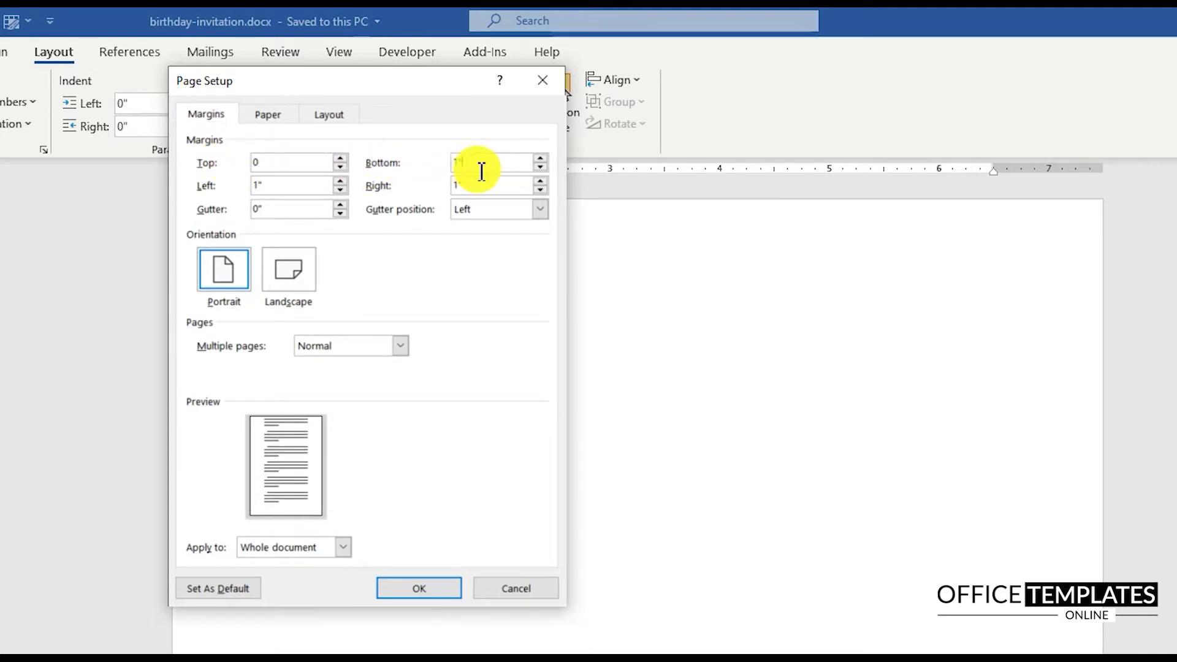
text(0)
drag(467, 185, 421, 190)
text(0)
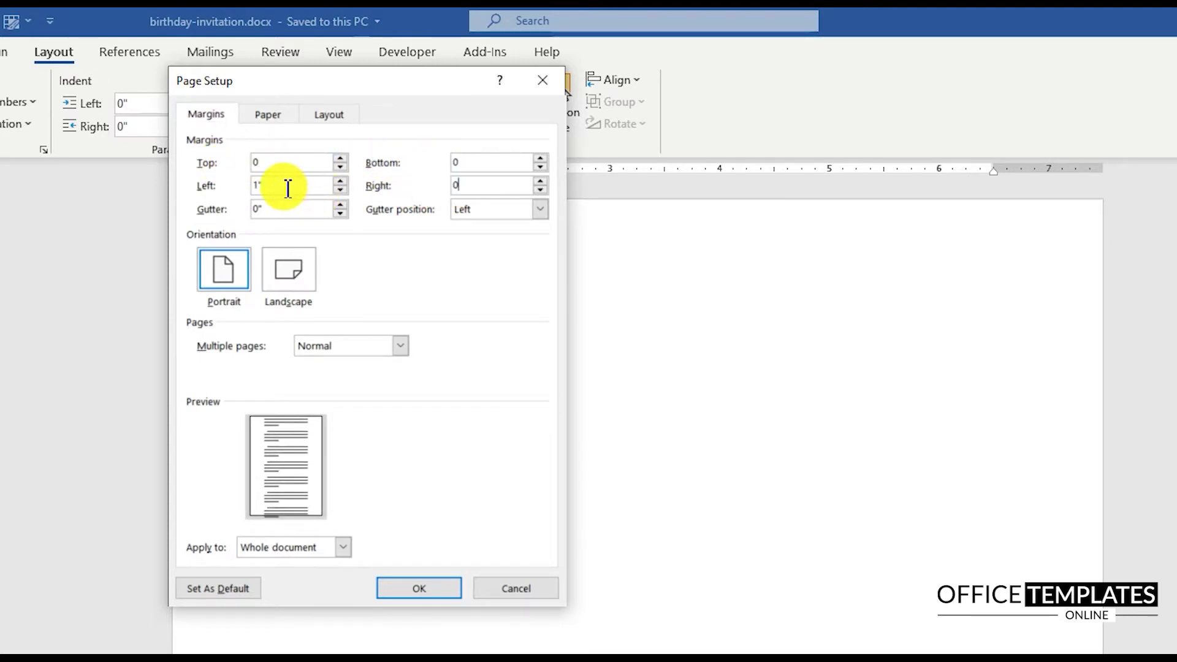
drag(288, 190, 223, 192)
text(0)
click(416, 590)
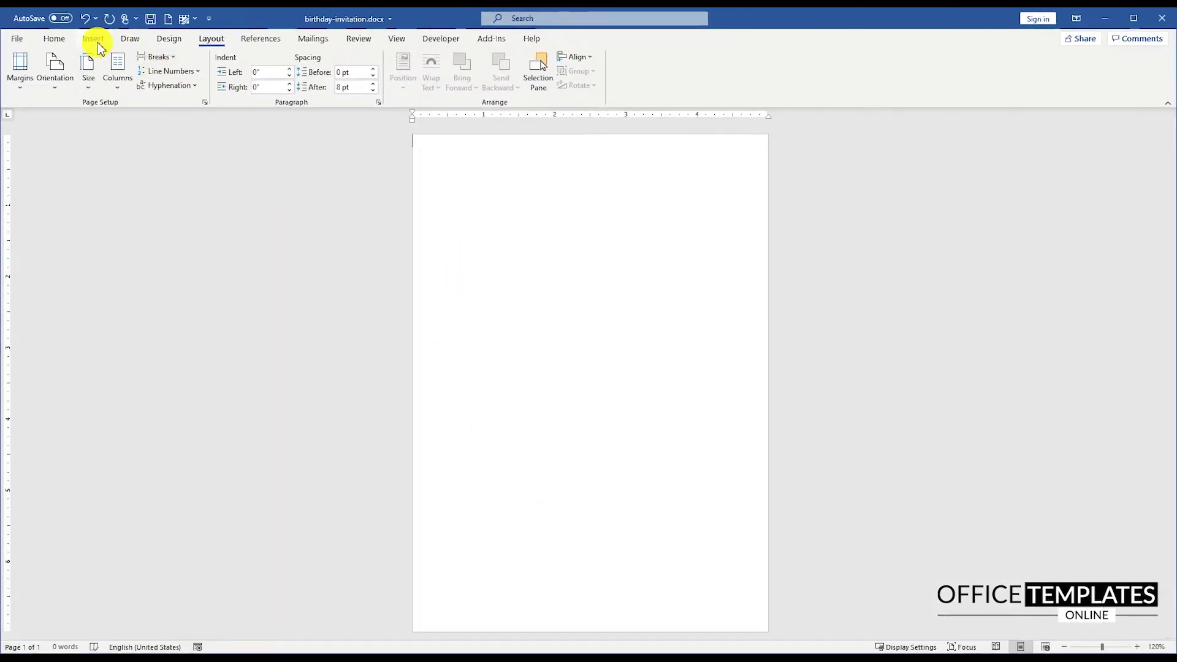
Draw a rectangle covering the whole page and fill it dark navy
click(93, 39)
click(171, 67)
click(169, 202)
drag(412, 134, 769, 627)
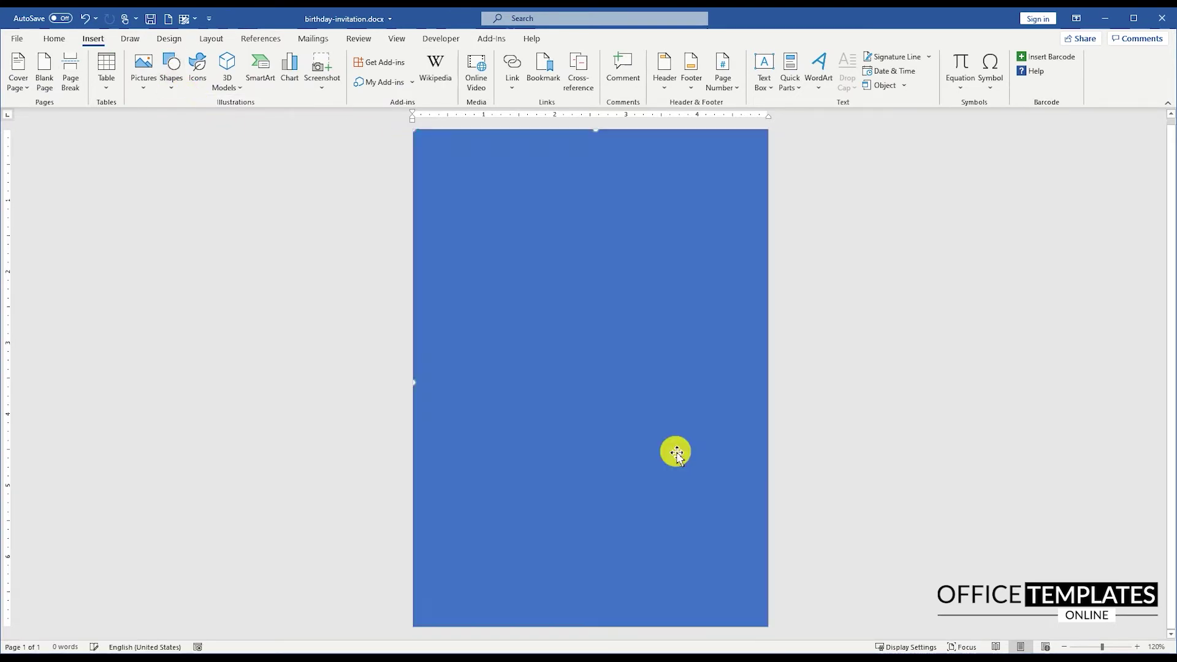
right_click(592, 349)
click(634, 371)
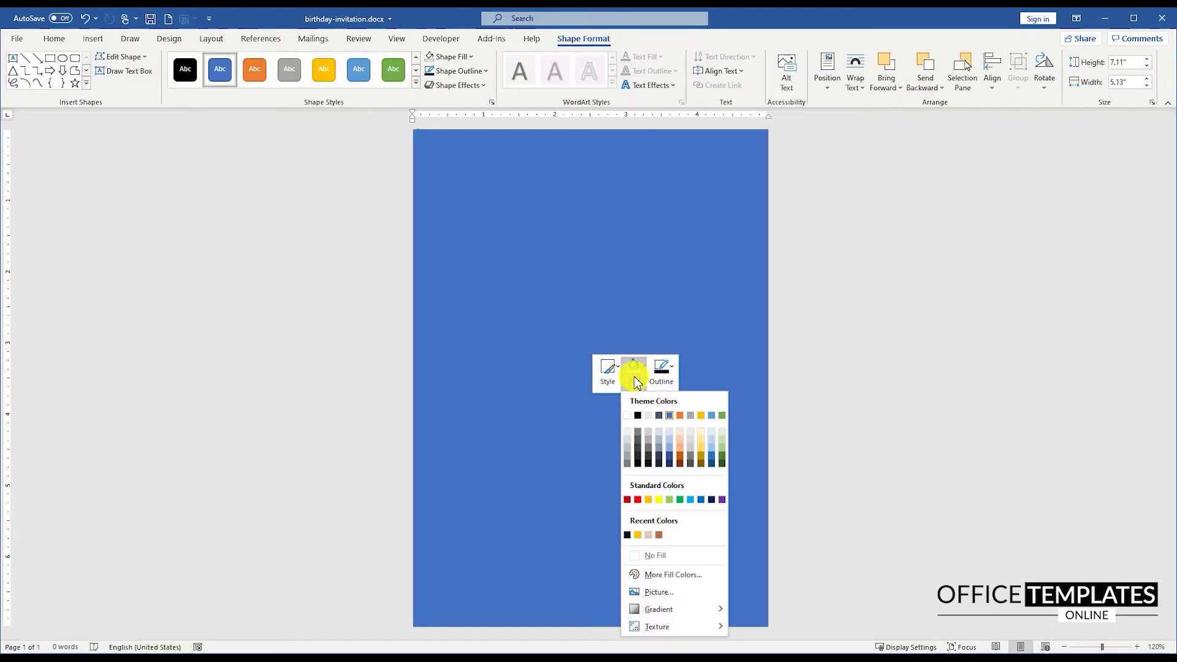
click(627, 535)
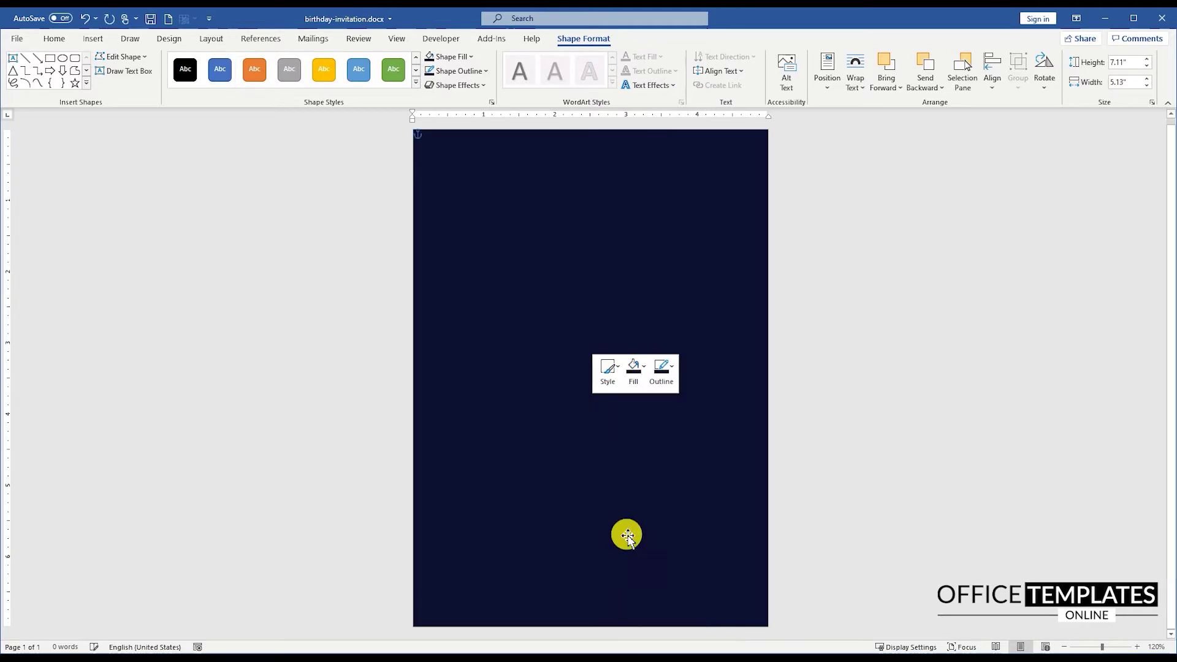
Draw a second rectangle just inside the page edges and fill it navy
click(93, 40)
click(170, 69)
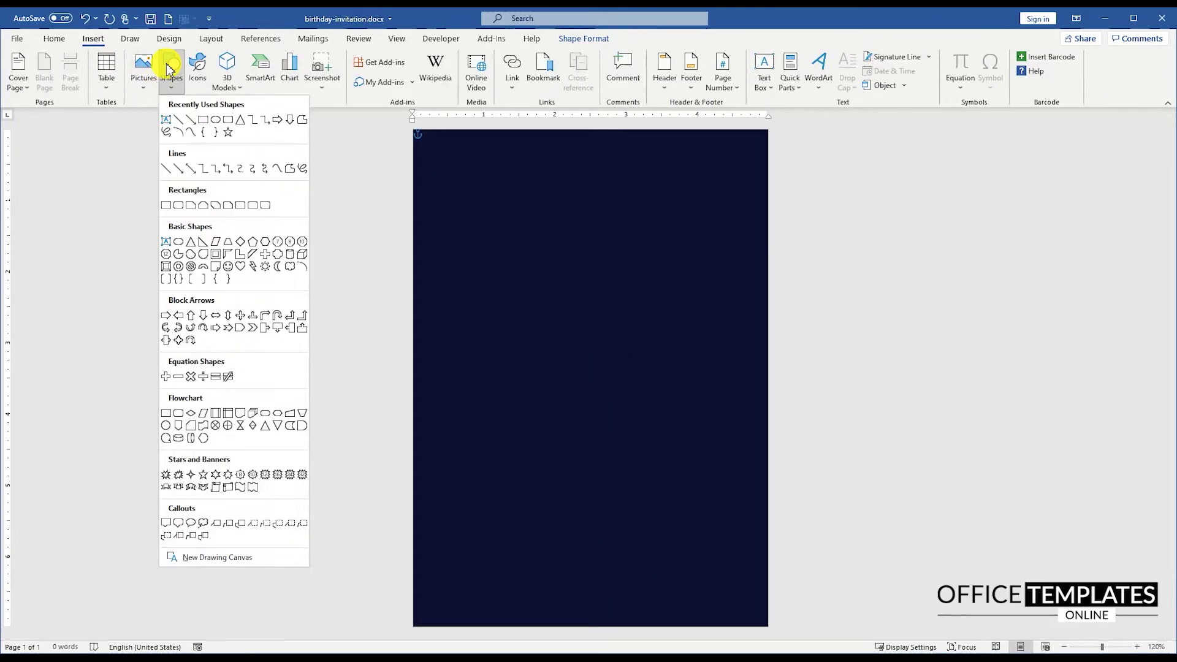
click(204, 121)
drag(425, 143, 760, 615)
right_click(595, 266)
click(635, 238)
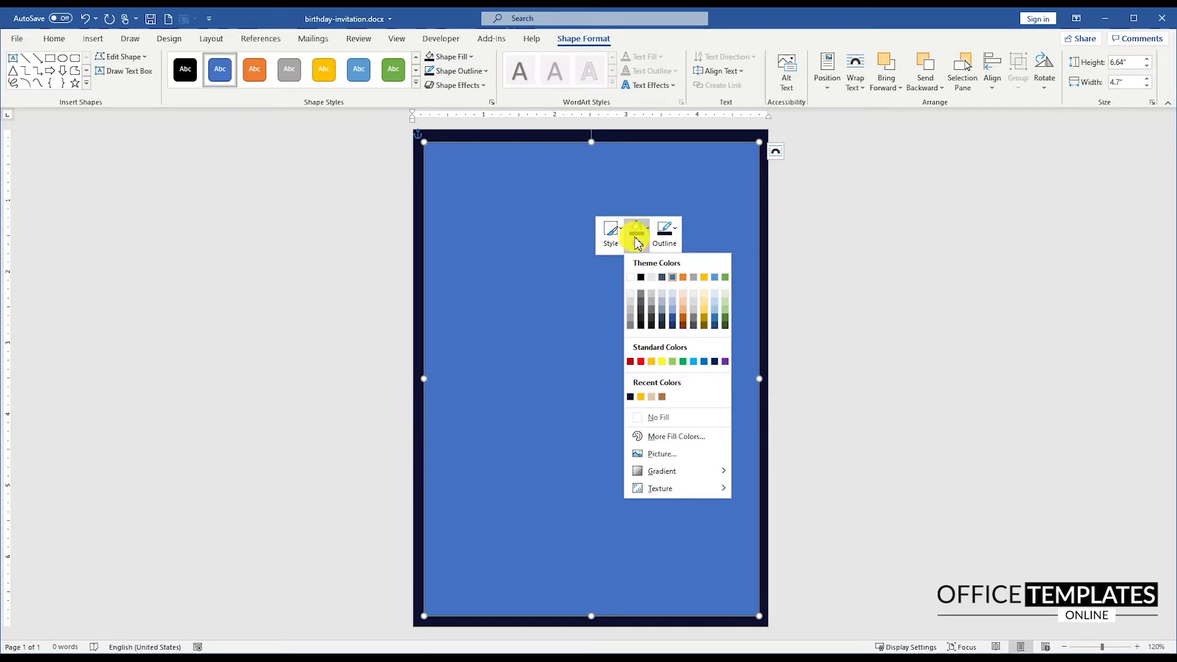
click(630, 396)
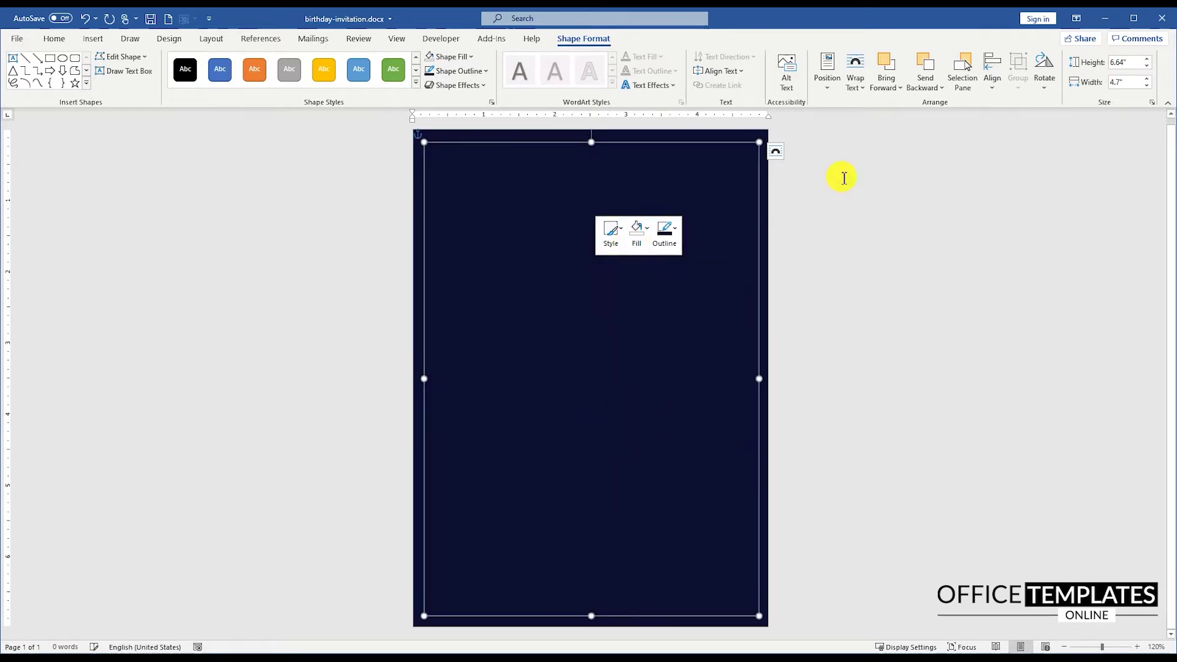
Centre the inner rectangle vertically on the page with Align Middle
click(992, 92)
click(994, 93)
click(994, 96)
click(1031, 177)
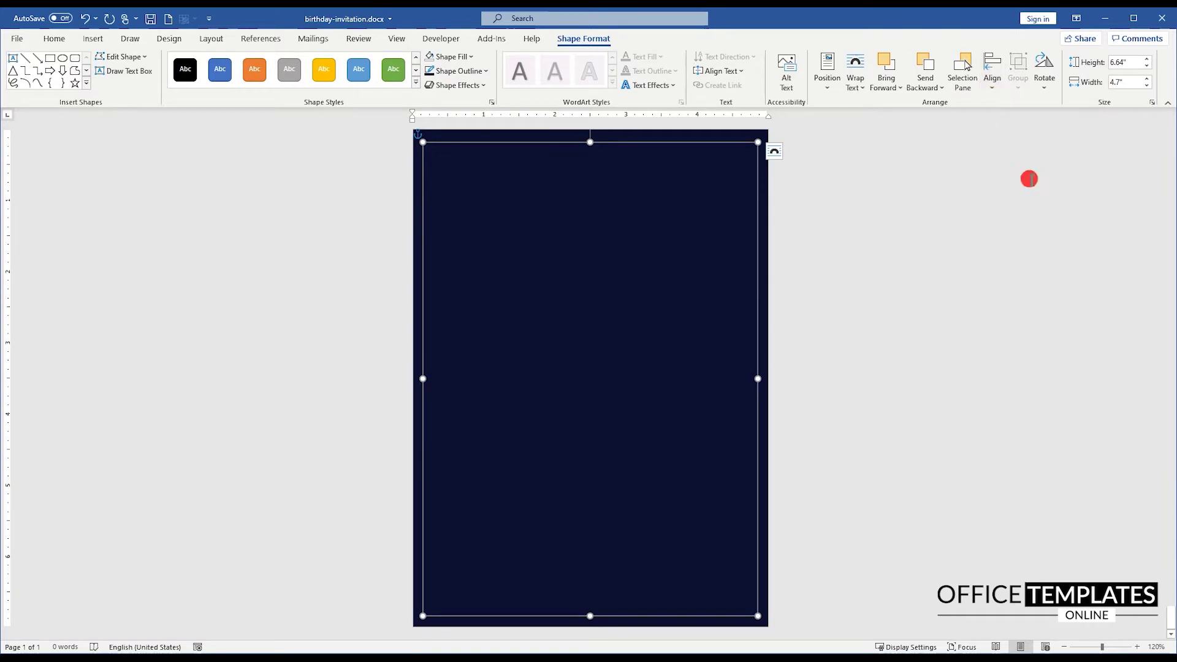
right_click(656, 145)
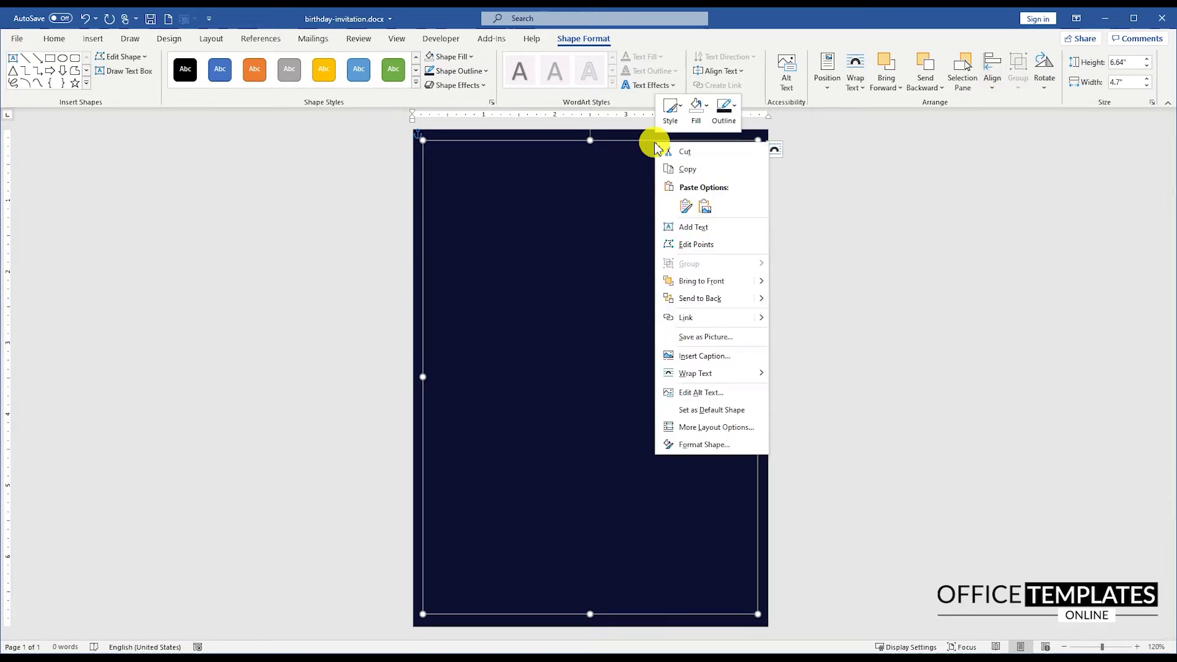
Change the inner rectangle's outline to a gradient line with a copper-brown middle stop
click(699, 444)
click(1027, 287)
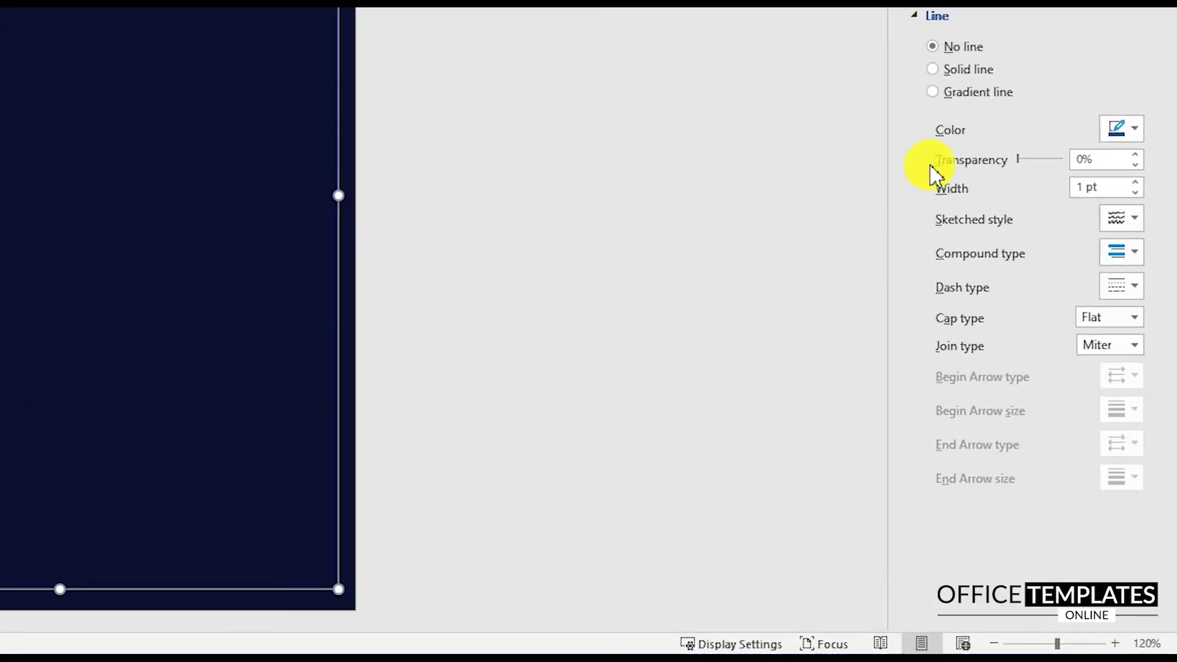
click(933, 92)
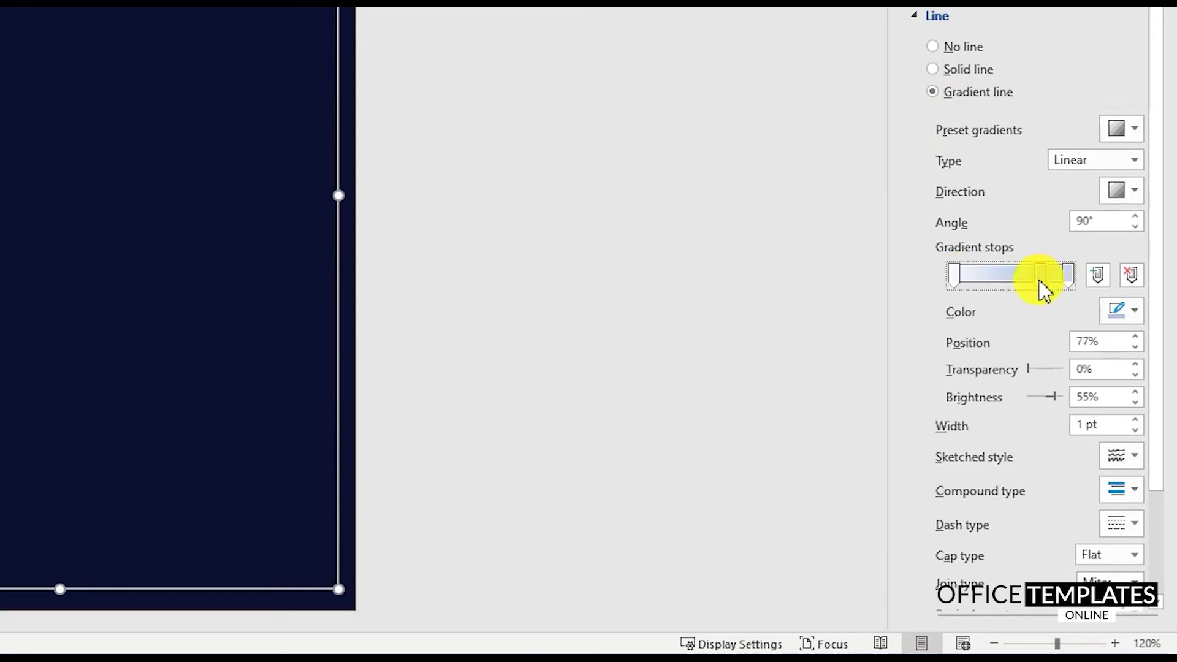
click(1128, 312)
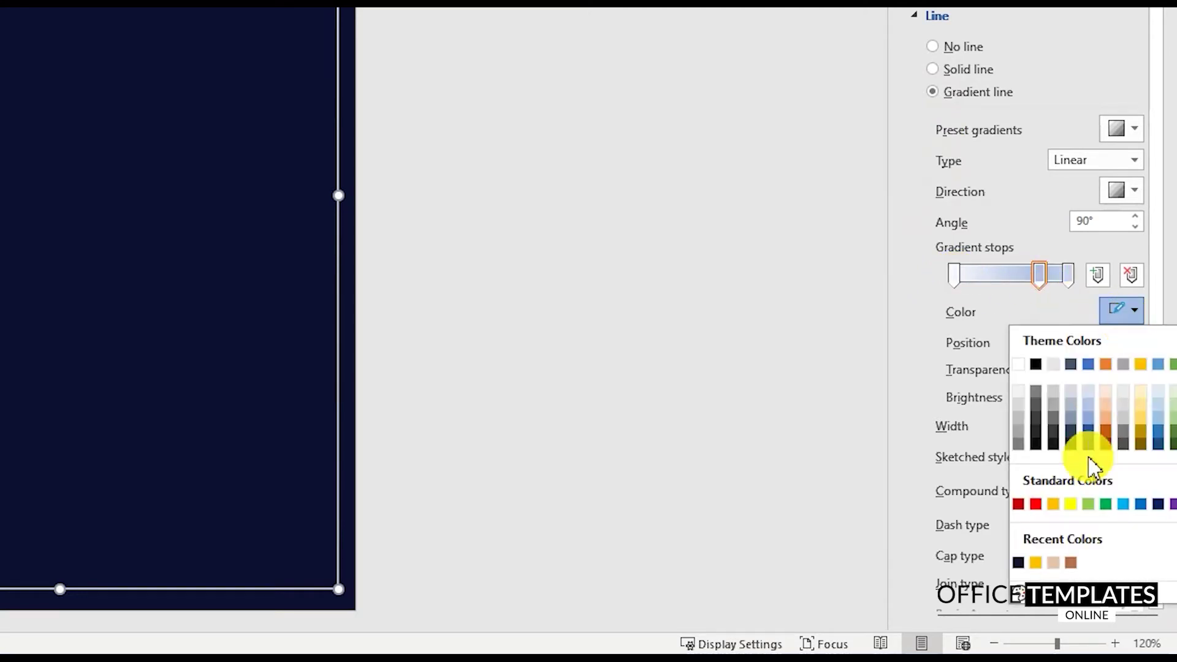
click(1069, 563)
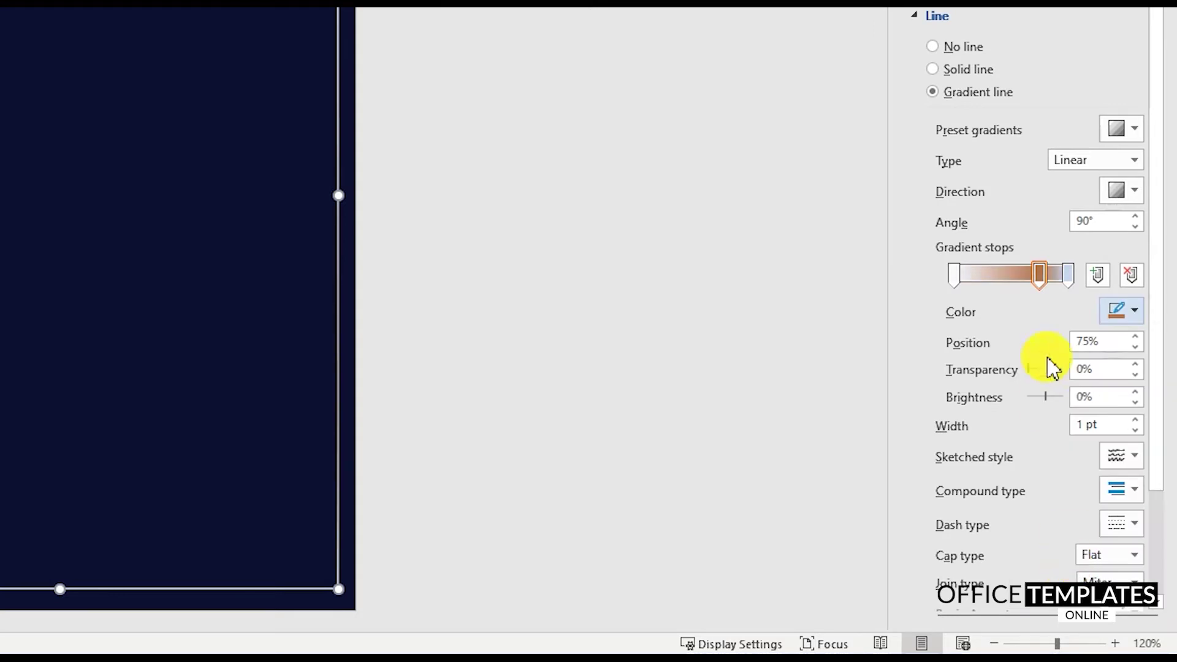
Add a brown end stop and make the first stop fully transparent
click(1069, 283)
click(1128, 310)
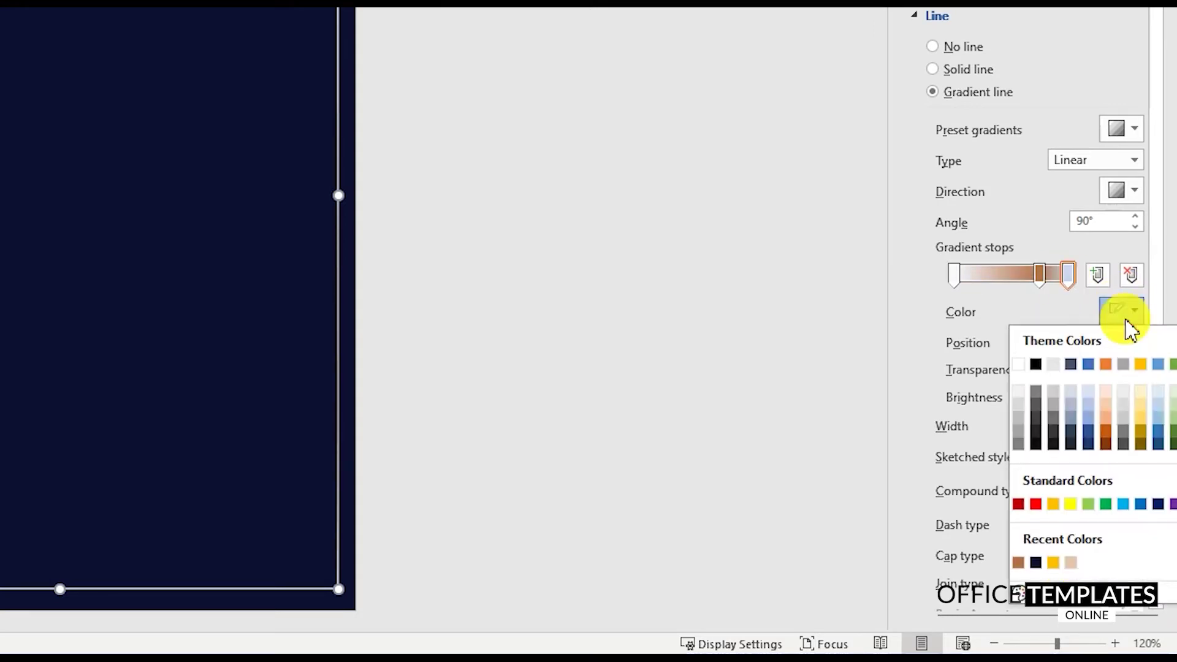
click(1018, 562)
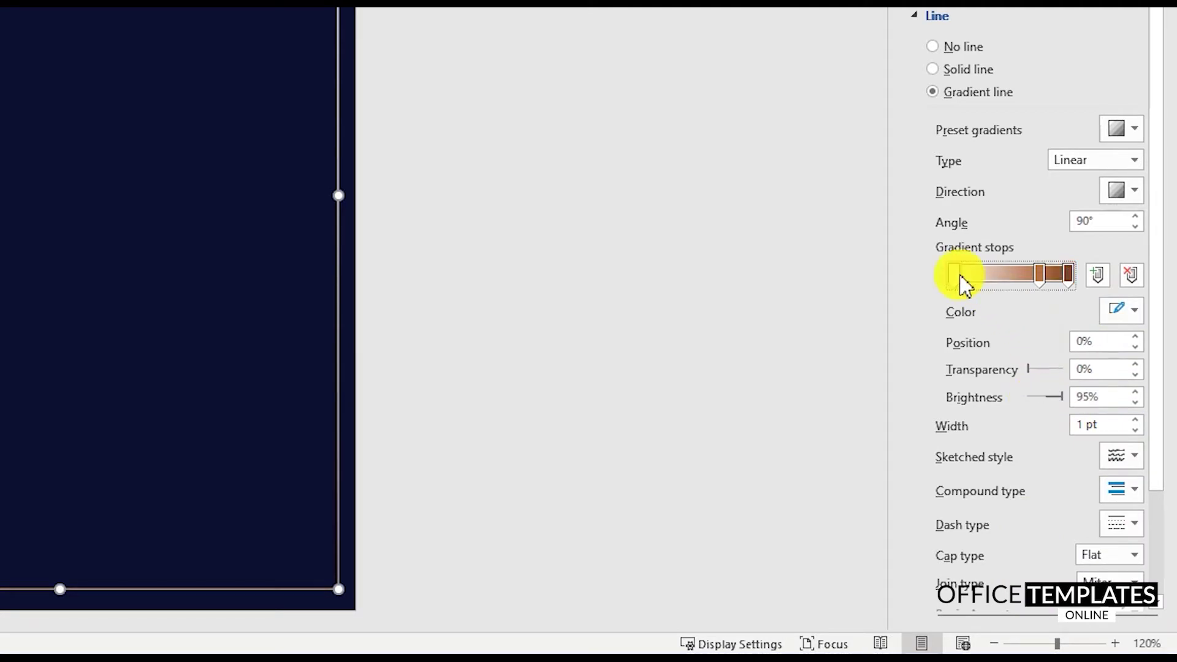
drag(1031, 370, 1075, 374)
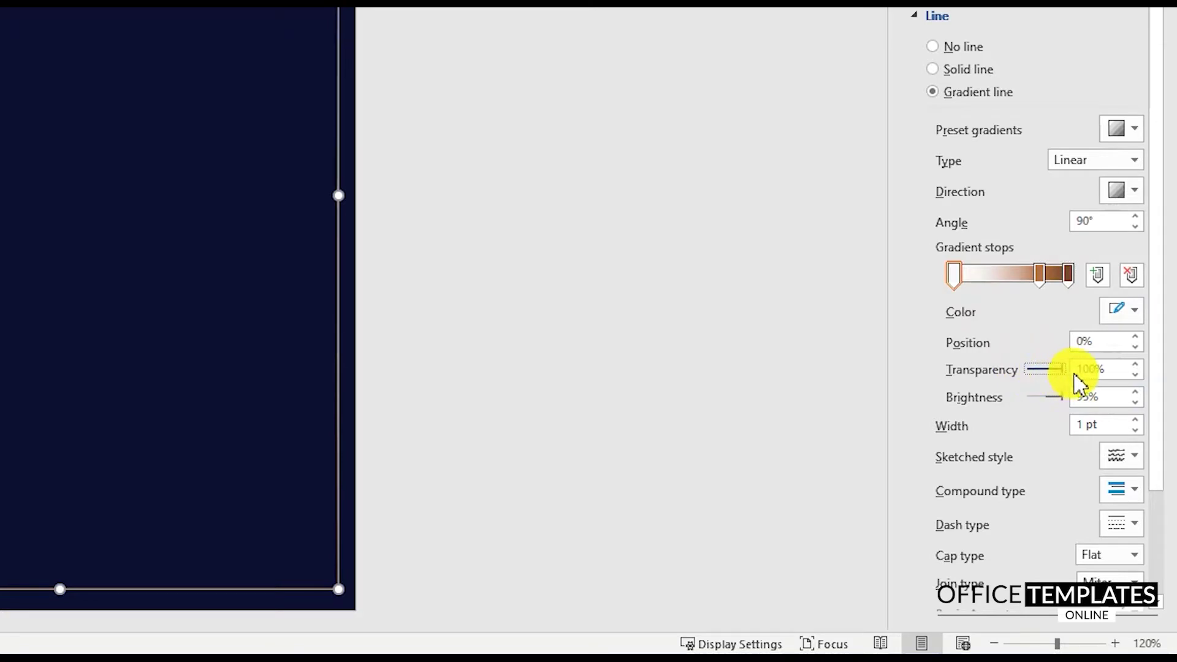
click(971, 280)
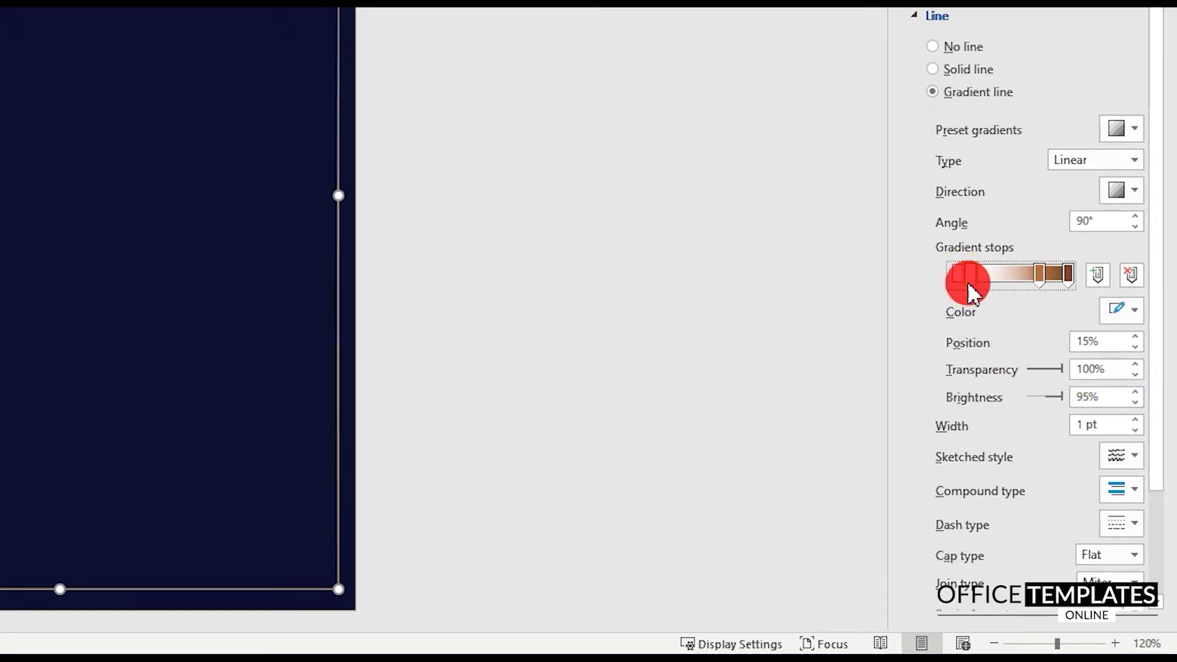
click(494, 122)
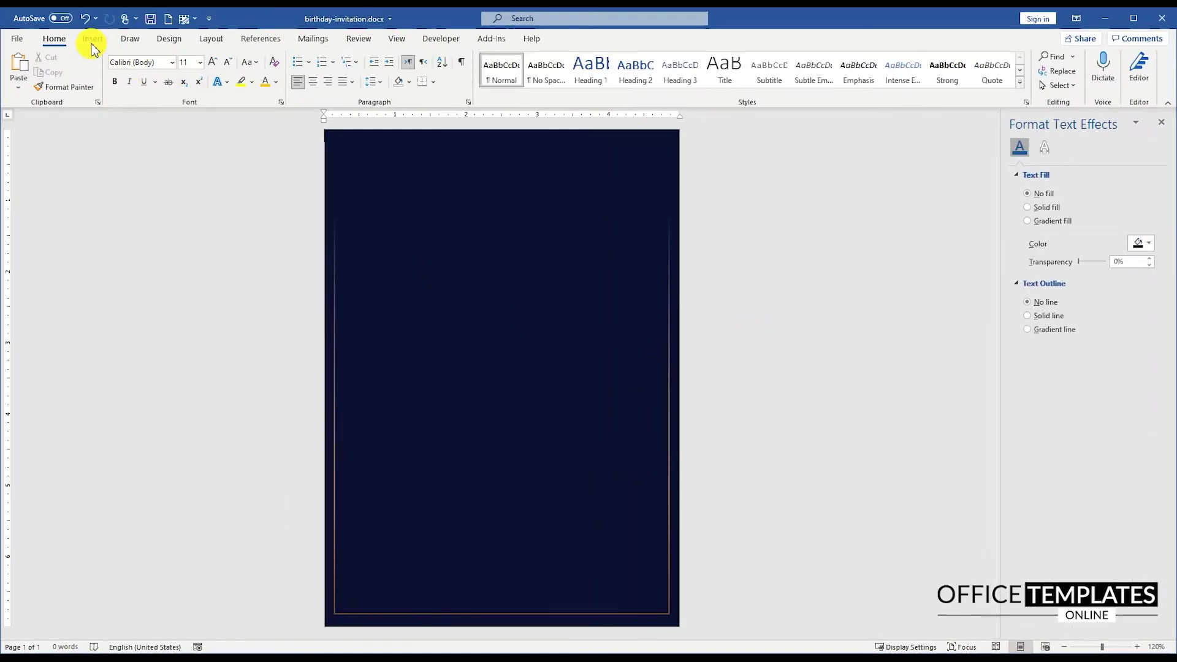
Insert pattern-9-stars.svg, let it float over the page, and convert it to a shape
click(93, 39)
click(142, 89)
click(160, 111)
double_click(420, 124)
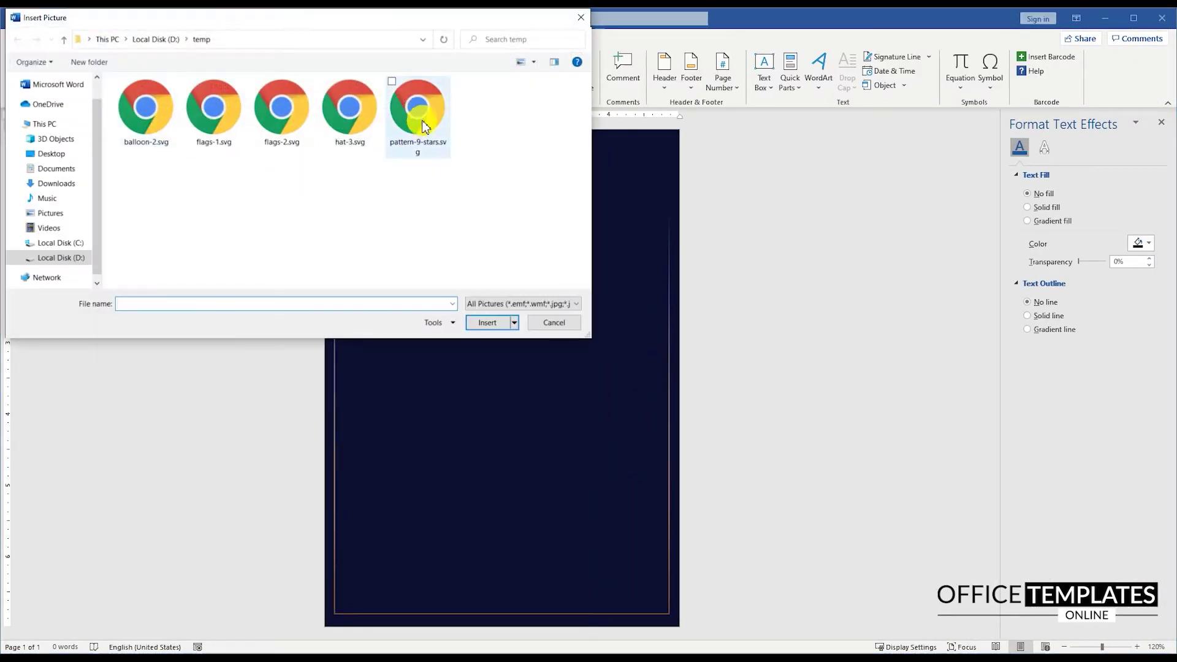
click(697, 136)
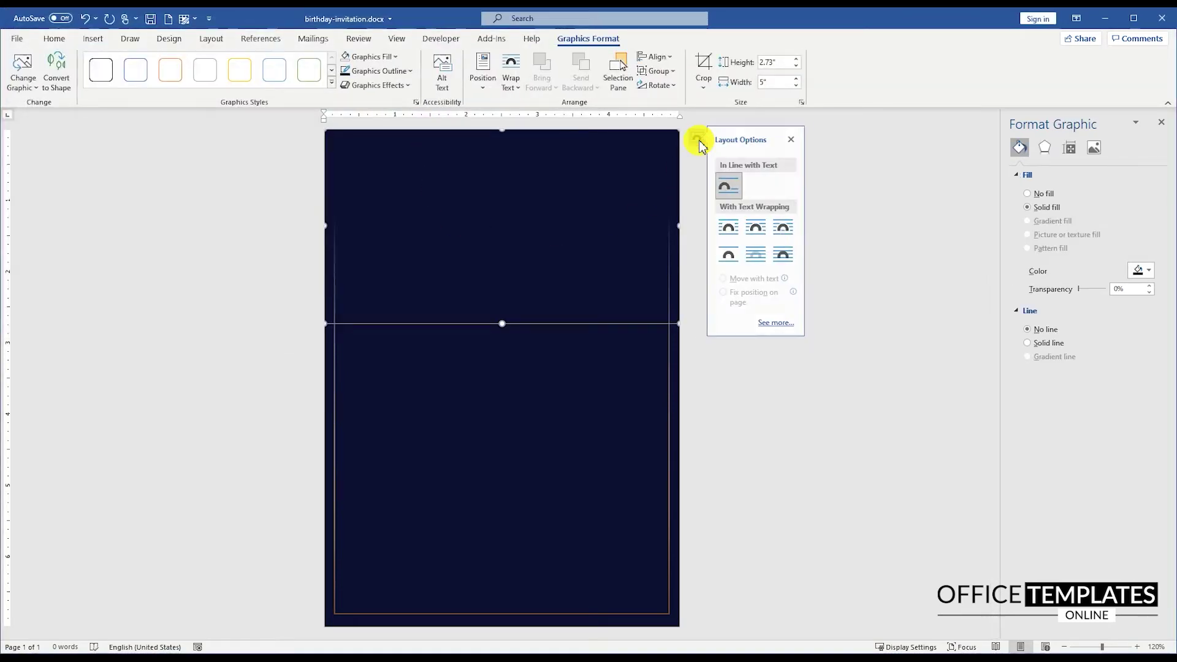
click(788, 255)
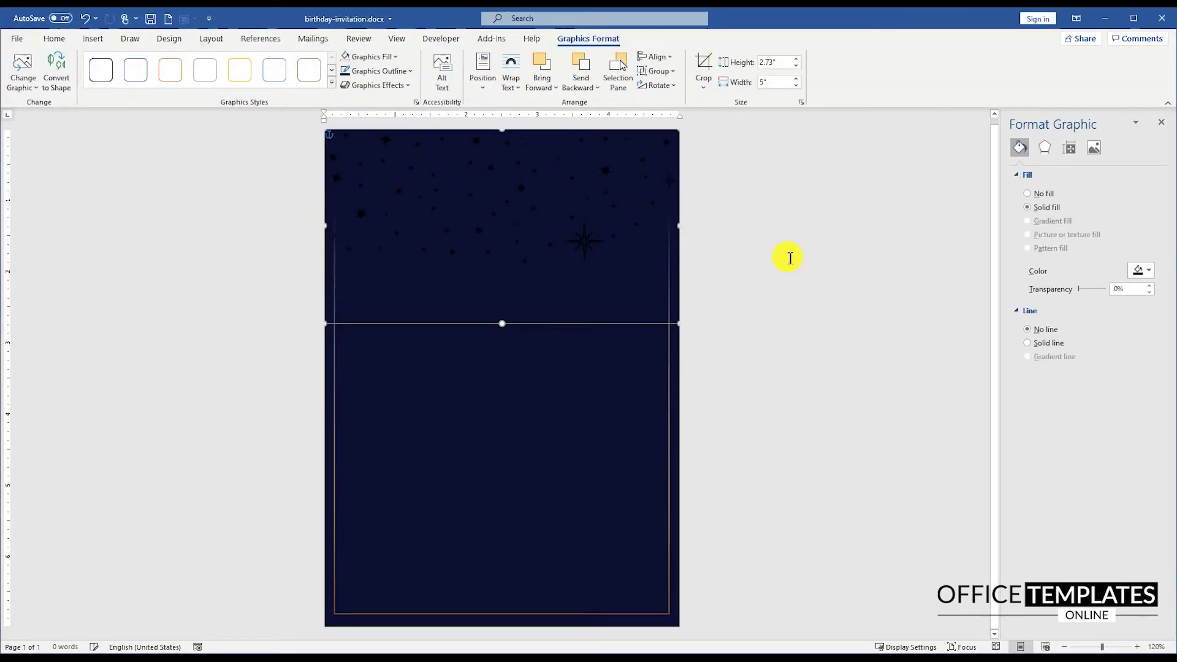
right_click(578, 241)
click(647, 323)
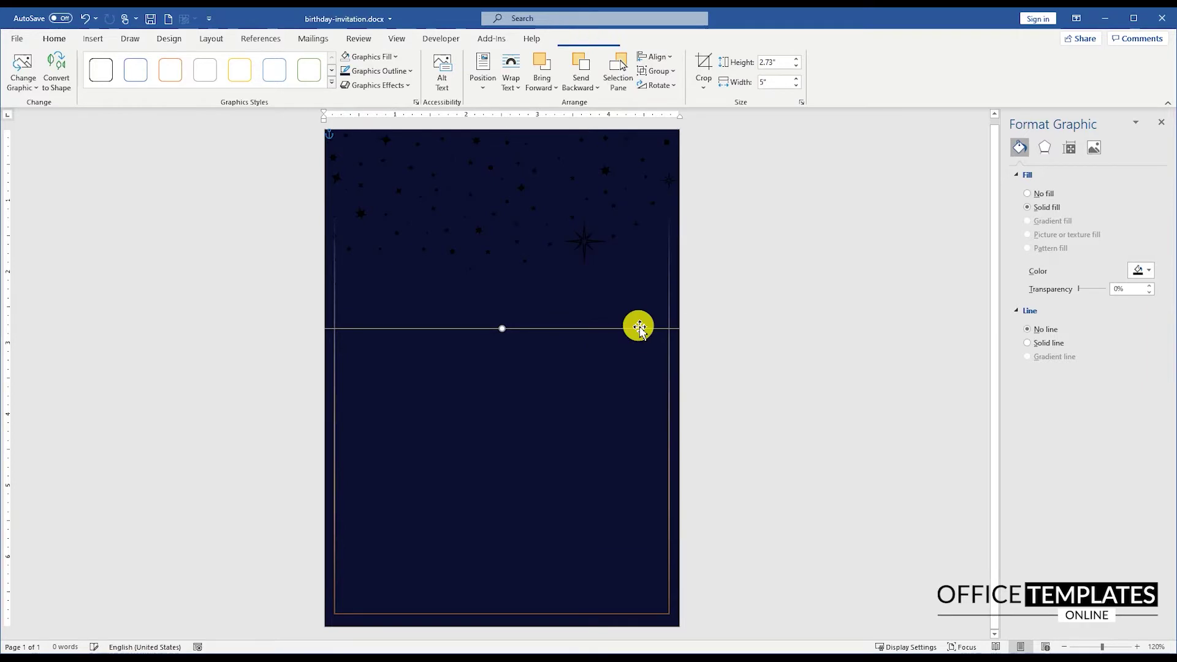
Give the star shape a gradient fill with all four stops set to copper brown
right_click(579, 237)
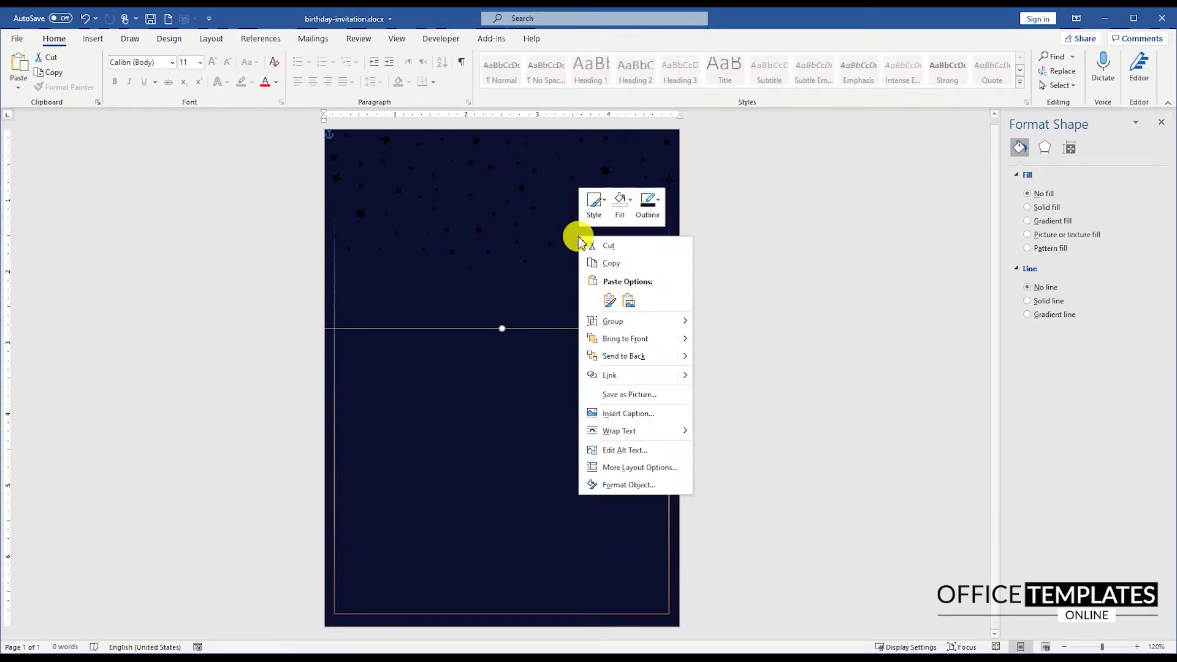
click(616, 486)
click(1041, 222)
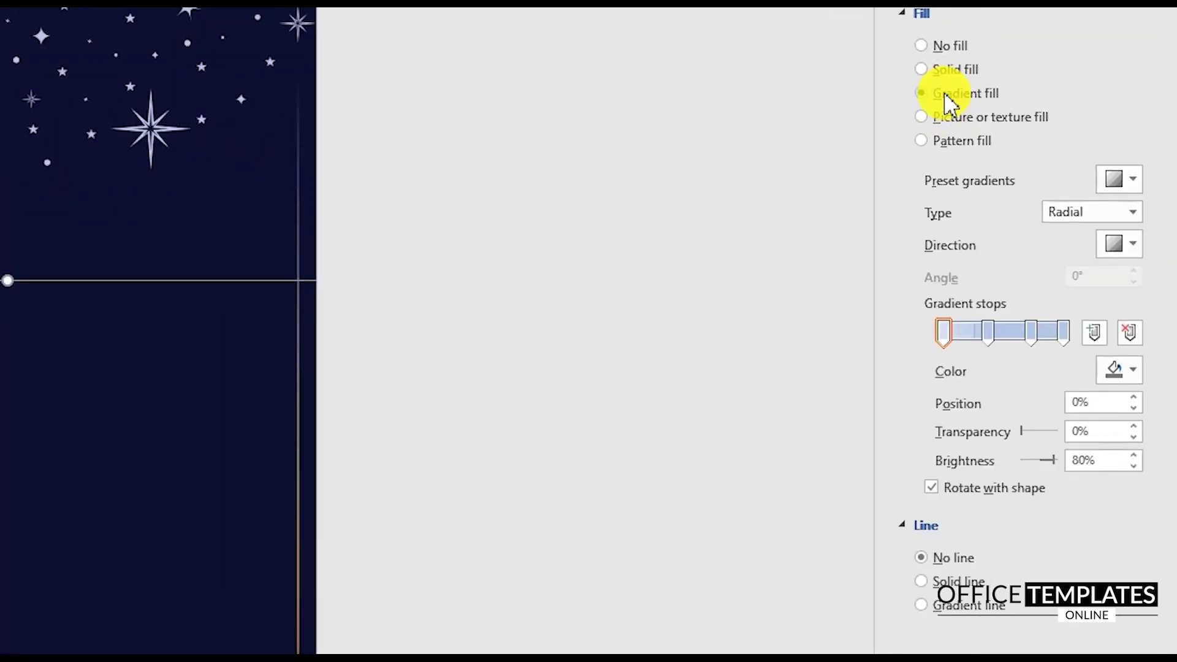
click(1126, 370)
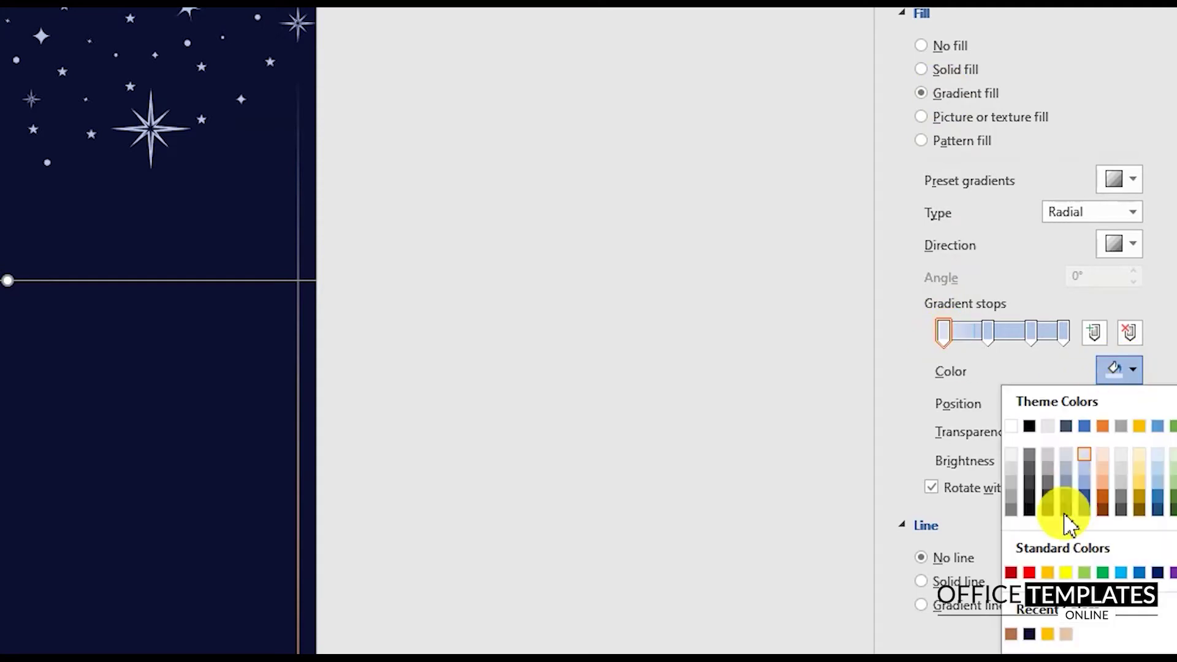
click(1008, 633)
click(988, 331)
click(1132, 369)
click(1019, 635)
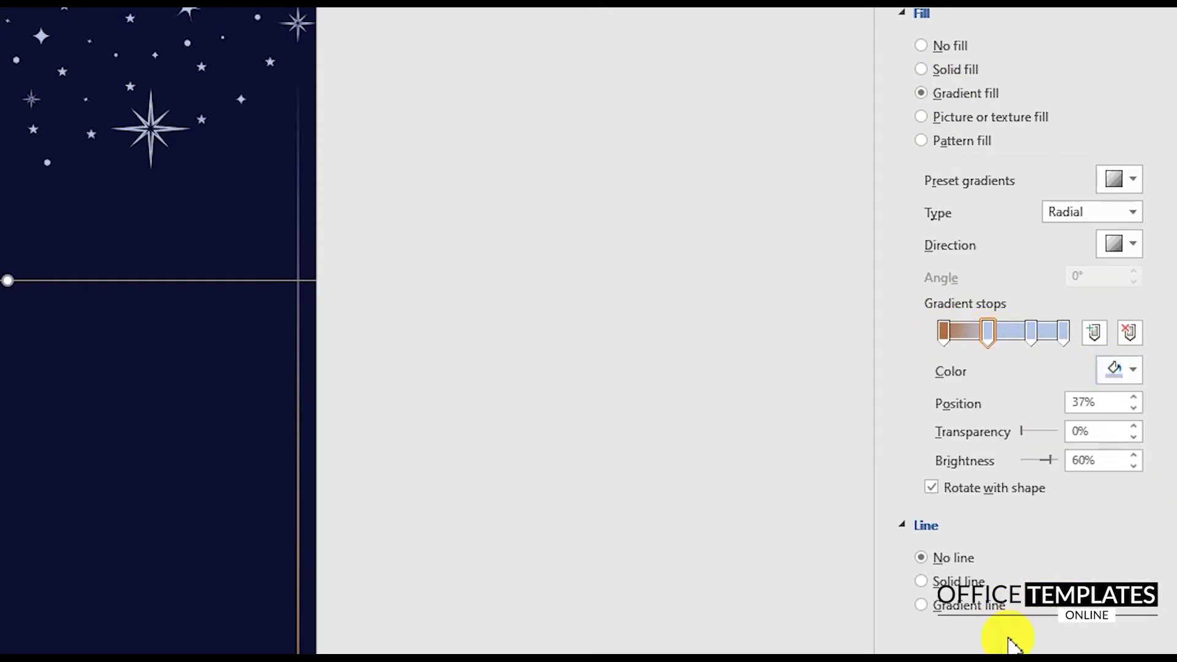
click(1031, 332)
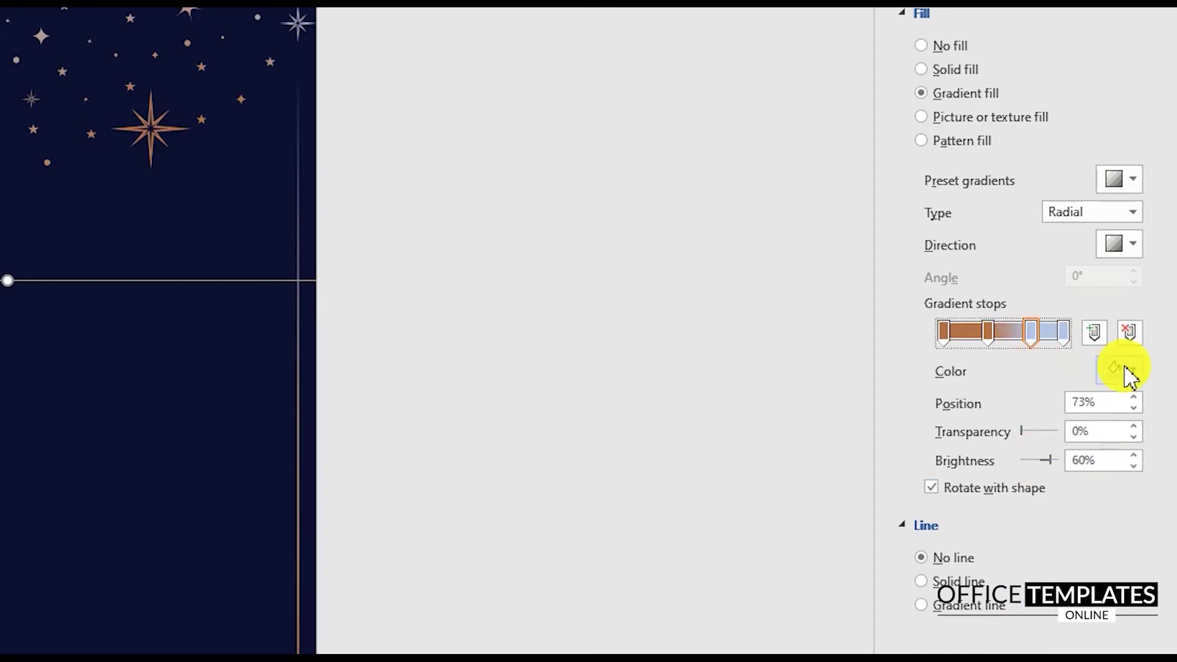
click(1132, 370)
click(1018, 635)
click(1063, 332)
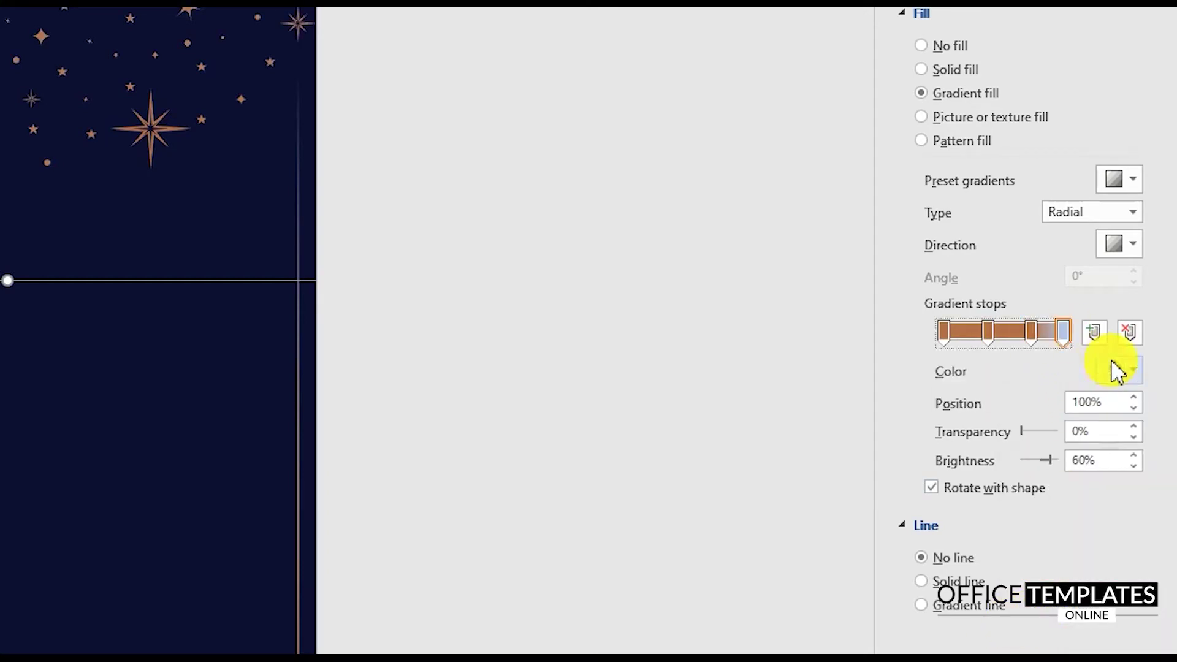
click(1131, 370)
click(1013, 635)
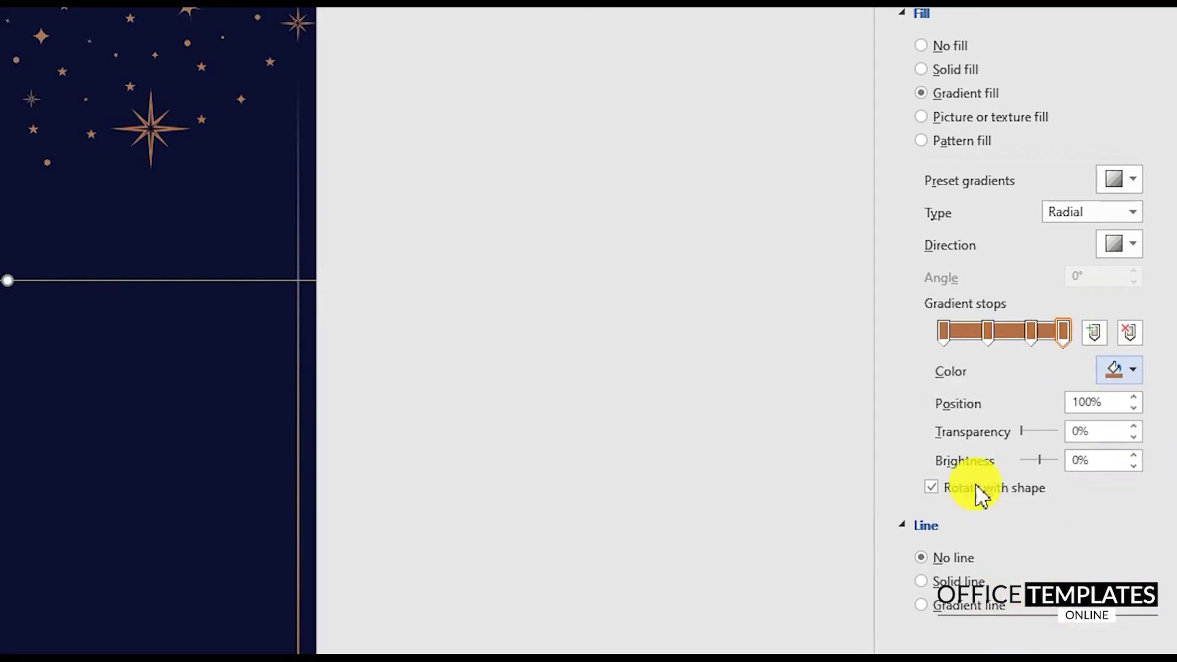
Set the first stop's brightness to 36% and the second stop's transparency to 50%
click(945, 334)
click(1074, 461)
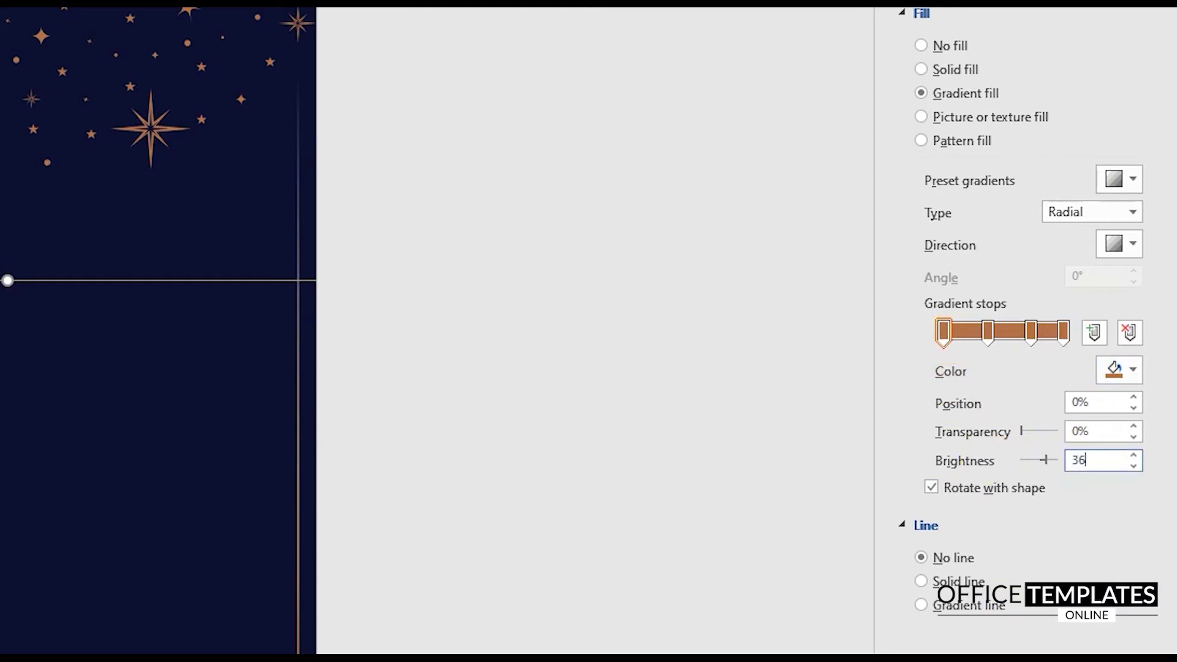
drag(1094, 432, 1053, 440)
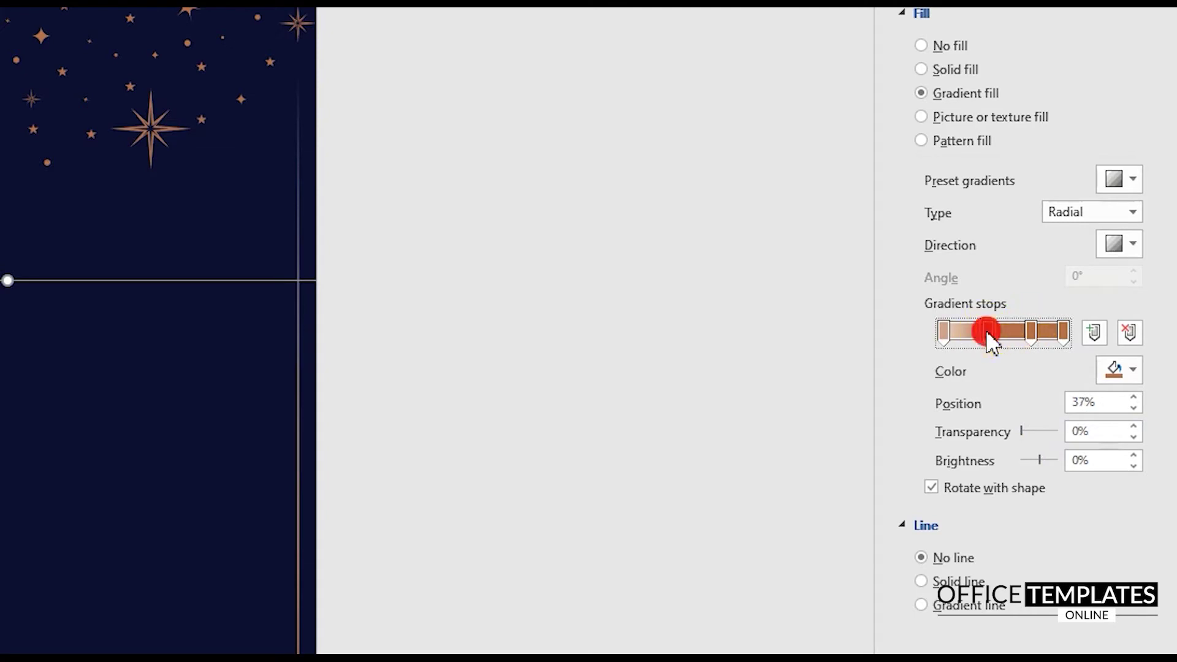
double_click(1099, 431)
text(50)
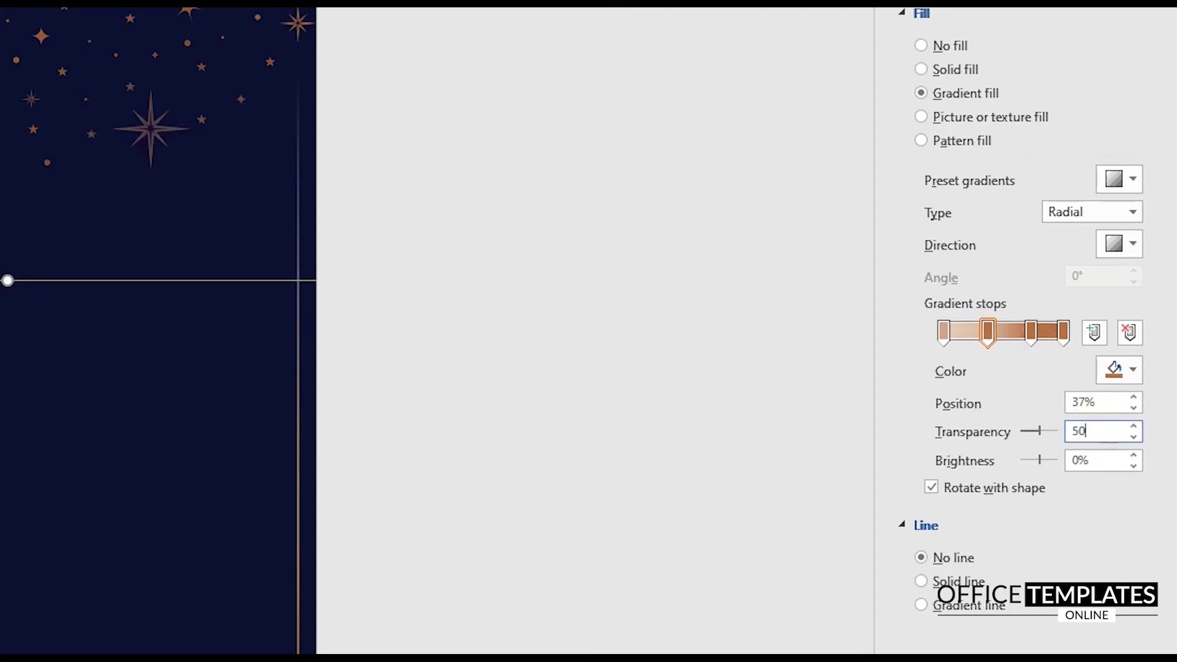
click(1032, 335)
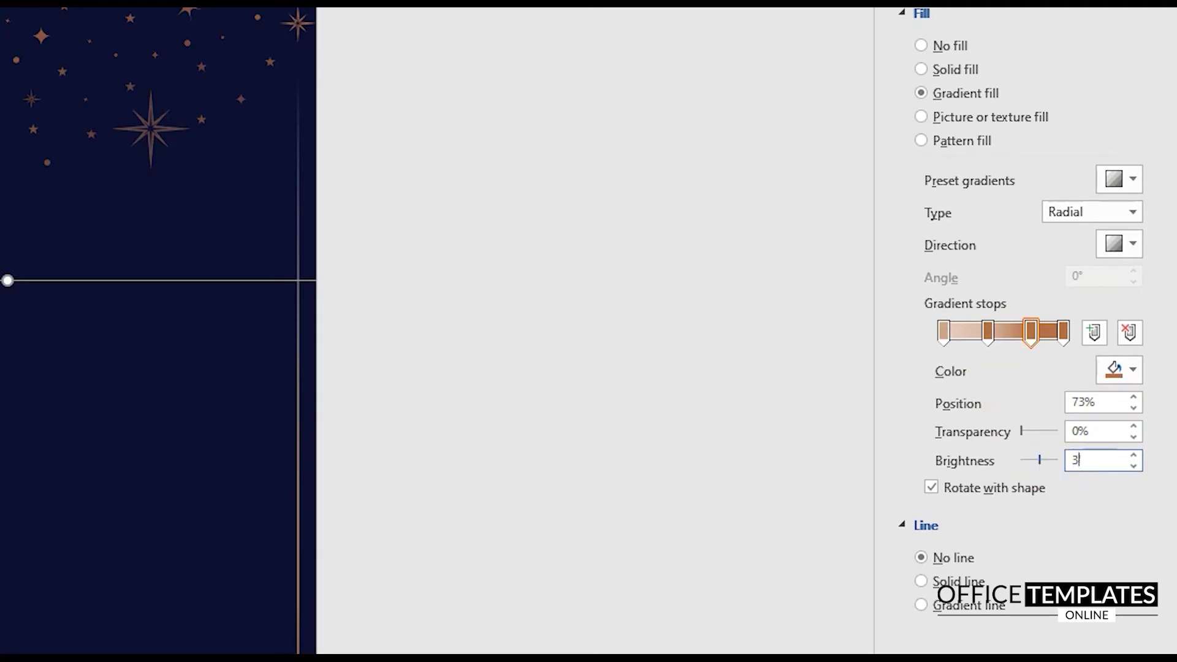
double_click(1098, 429)
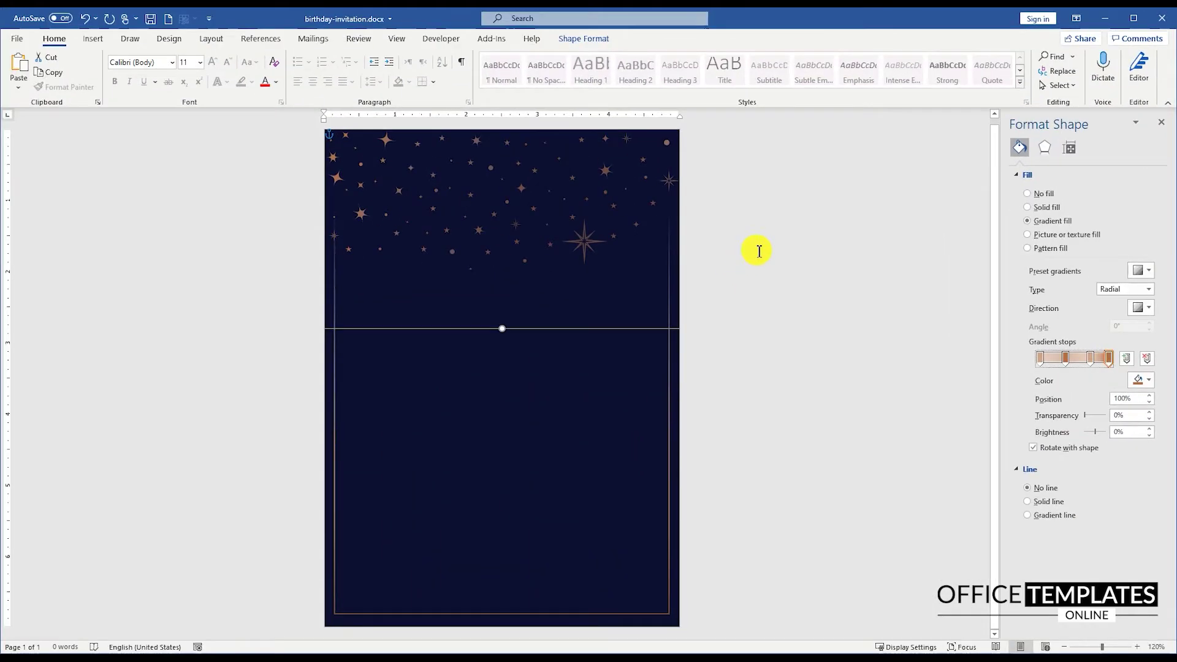
click(756, 250)
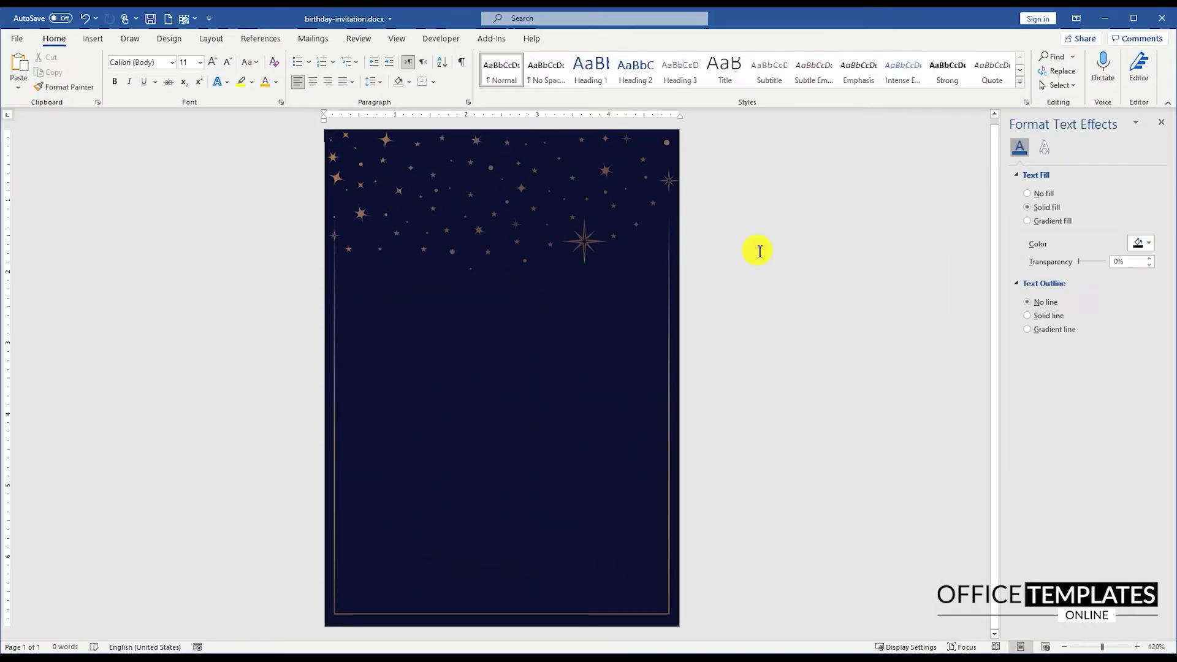
Insert flags-2.svg in front of text, shrink it to 3.15 inches, and tilt it about 20°
click(94, 41)
click(145, 73)
click(168, 120)
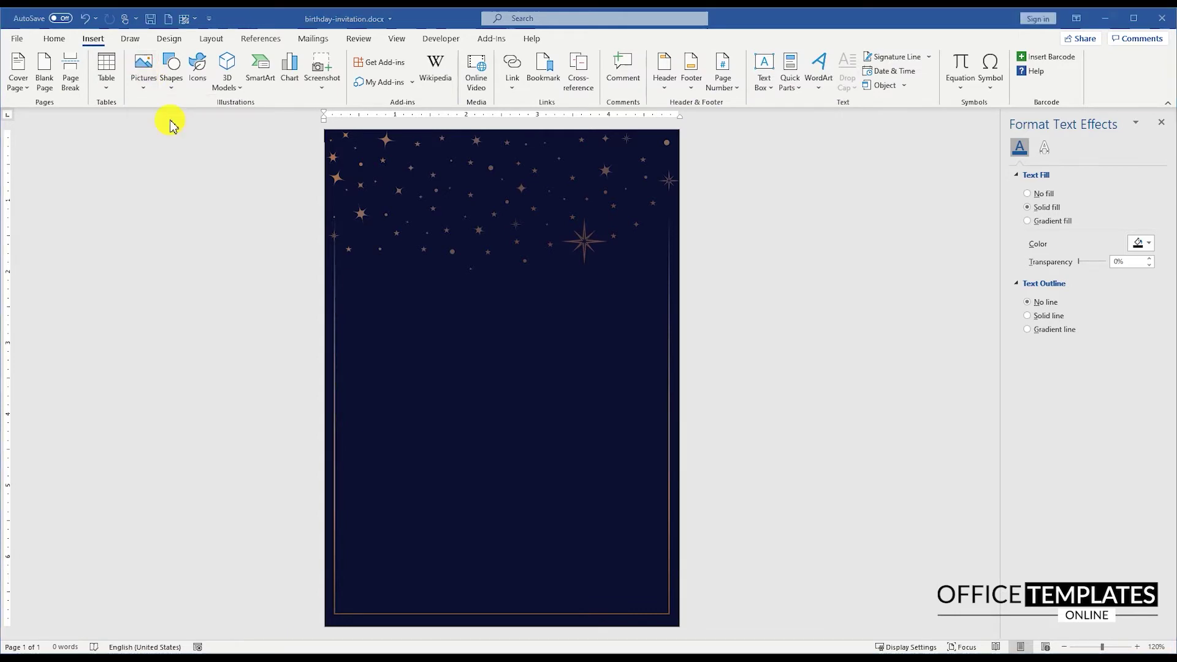
double_click(279, 105)
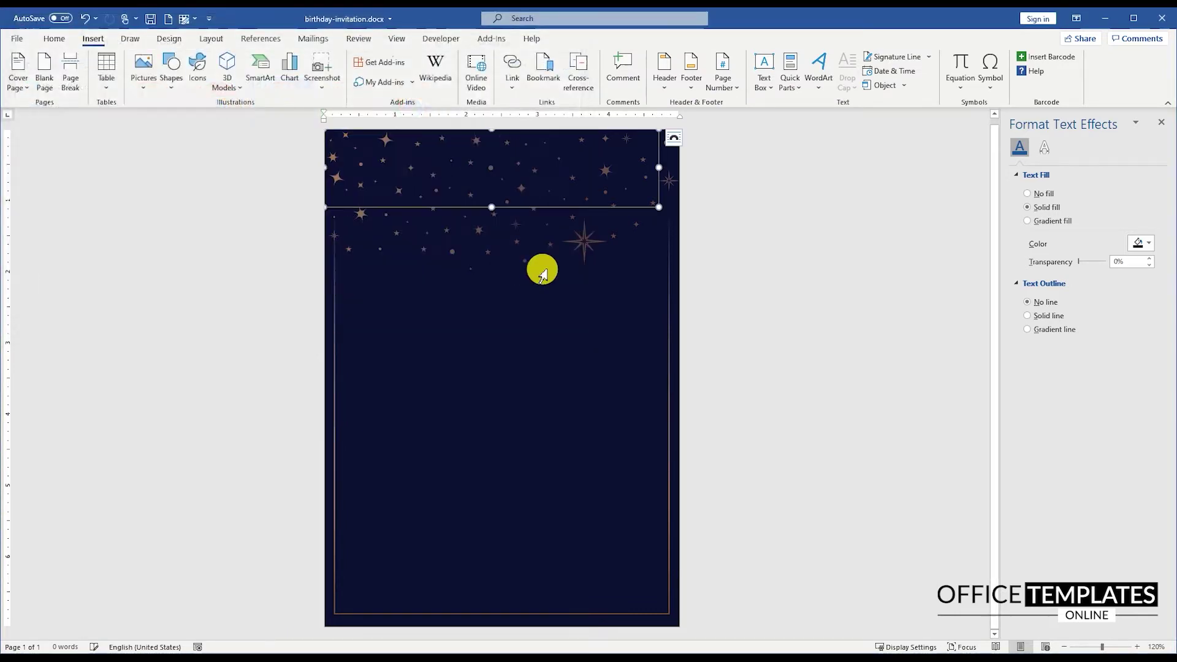
click(673, 141)
click(752, 254)
drag(325, 207, 440, 181)
drag(555, 158, 577, 180)
drag(582, 135, 620, 206)
Insert flags-1.svg in front of text, shrink it to about 3.5 inches, and tilt it across the top
click(93, 38)
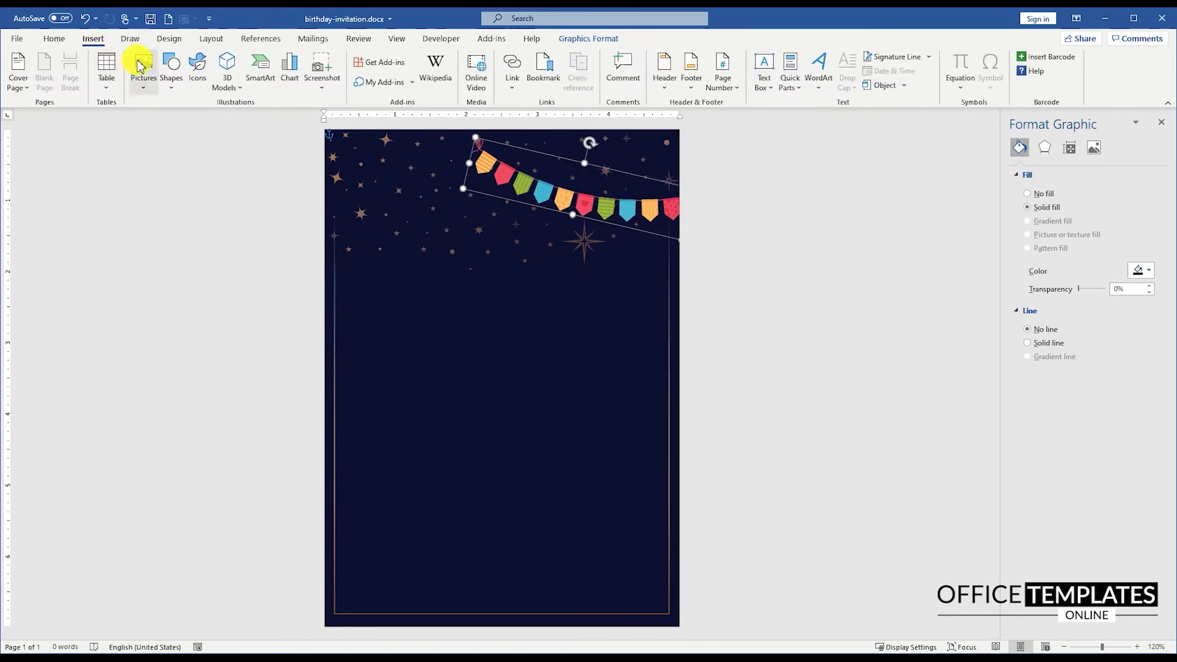
click(144, 72)
click(162, 123)
click(210, 111)
double_click(210, 110)
click(673, 137)
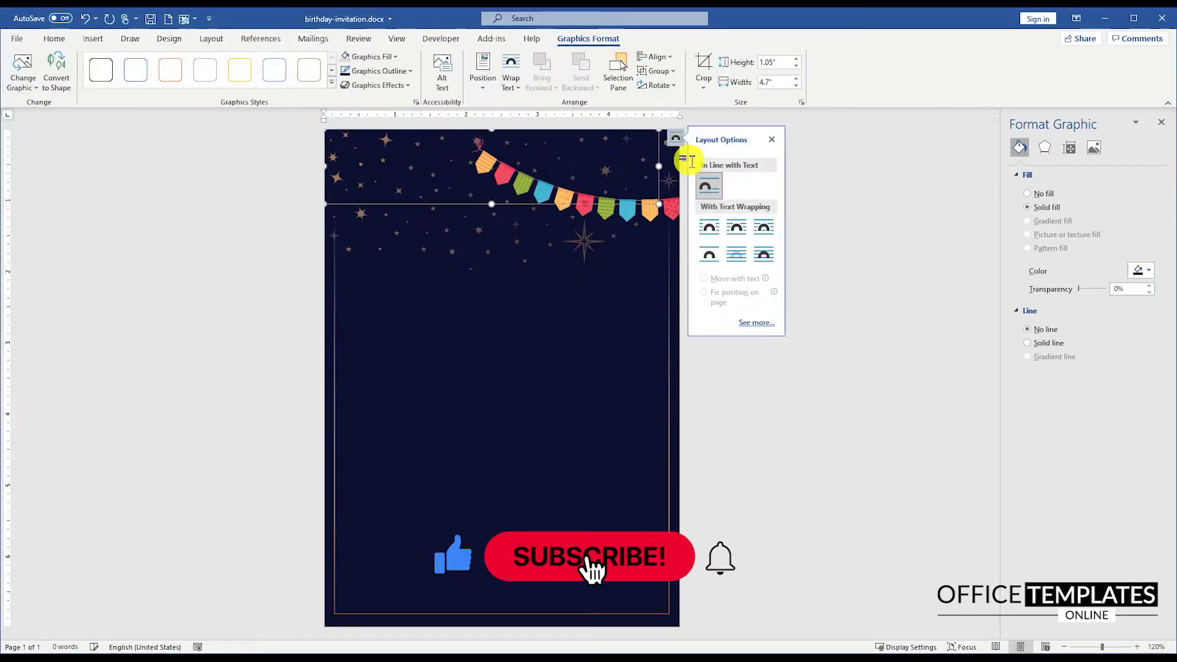
click(763, 254)
drag(535, 164, 539, 192)
drag(662, 232, 577, 215)
drag(454, 141, 545, 195)
drag(587, 149, 582, 153)
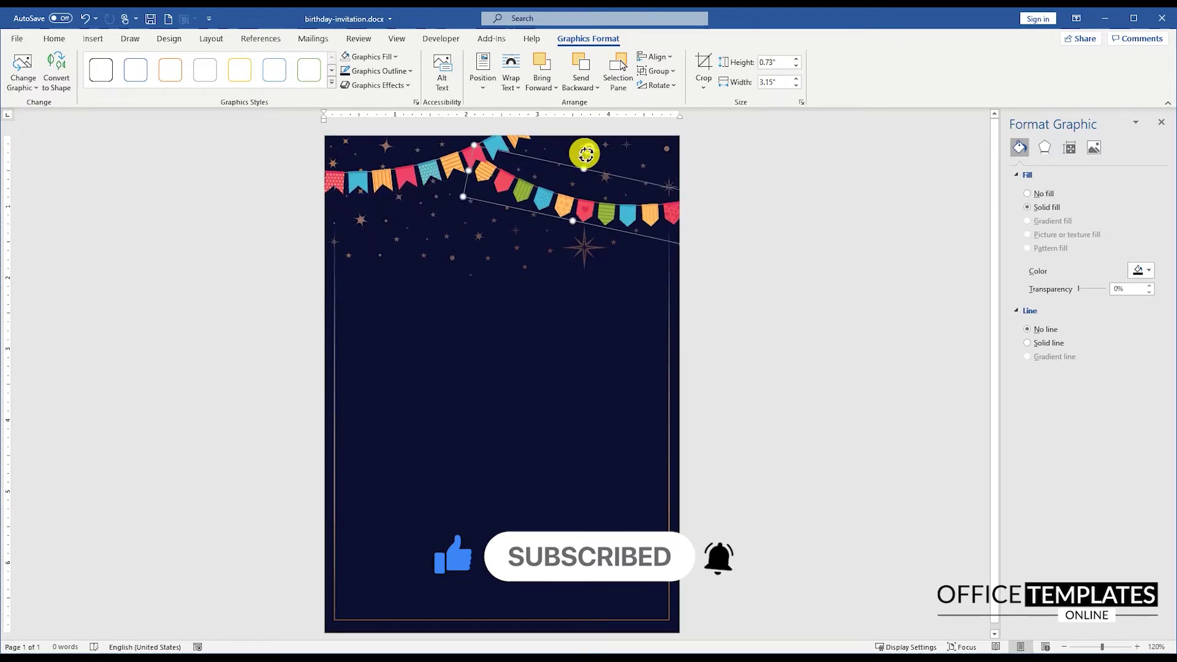
drag(573, 205, 574, 207)
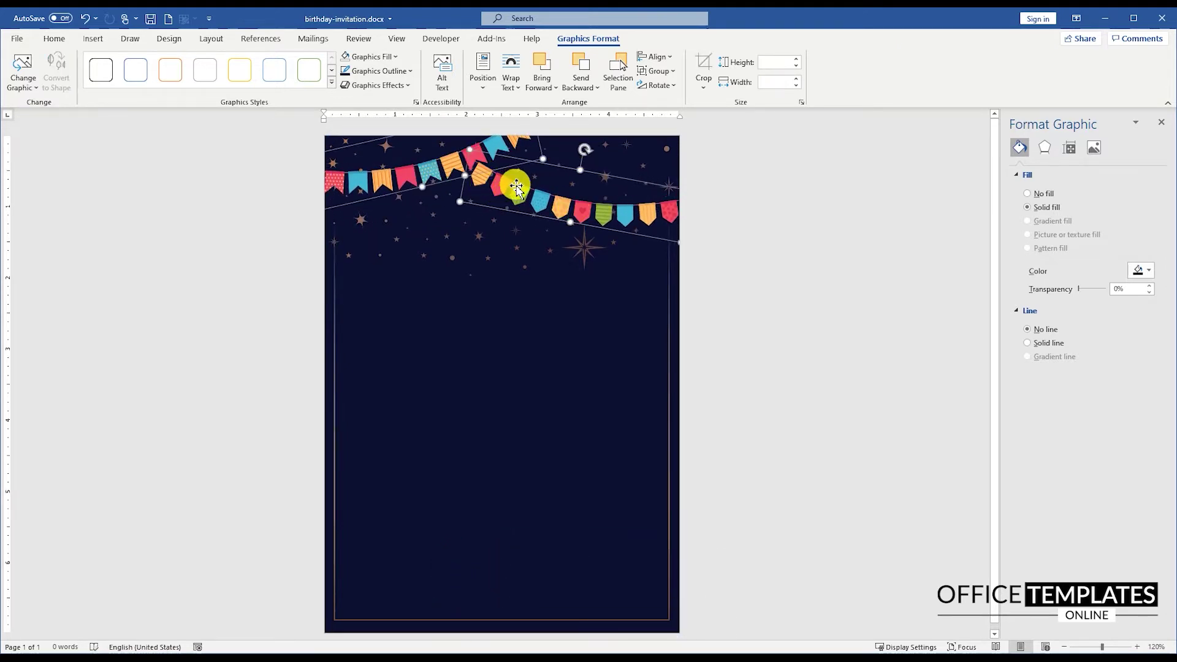
drag(512, 183, 517, 178)
click(693, 239)
click(93, 38)
Insert balloon-2.svg in front of text, convert it to a shape, and move it top-right
click(143, 66)
click(163, 122)
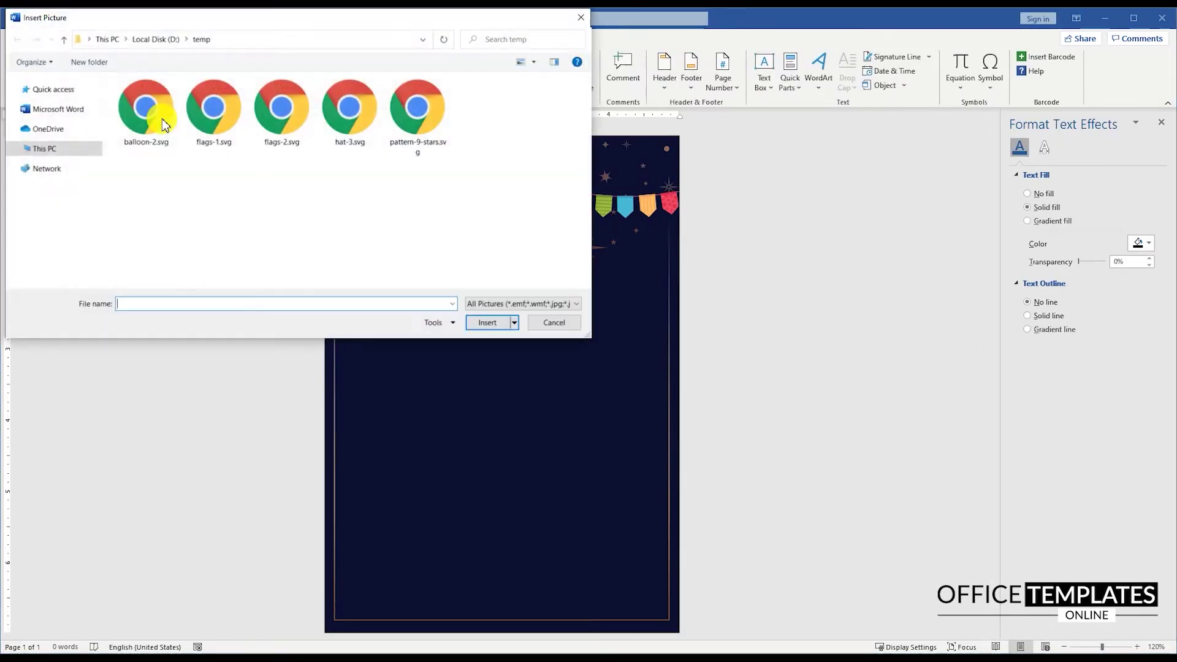
double_click(141, 140)
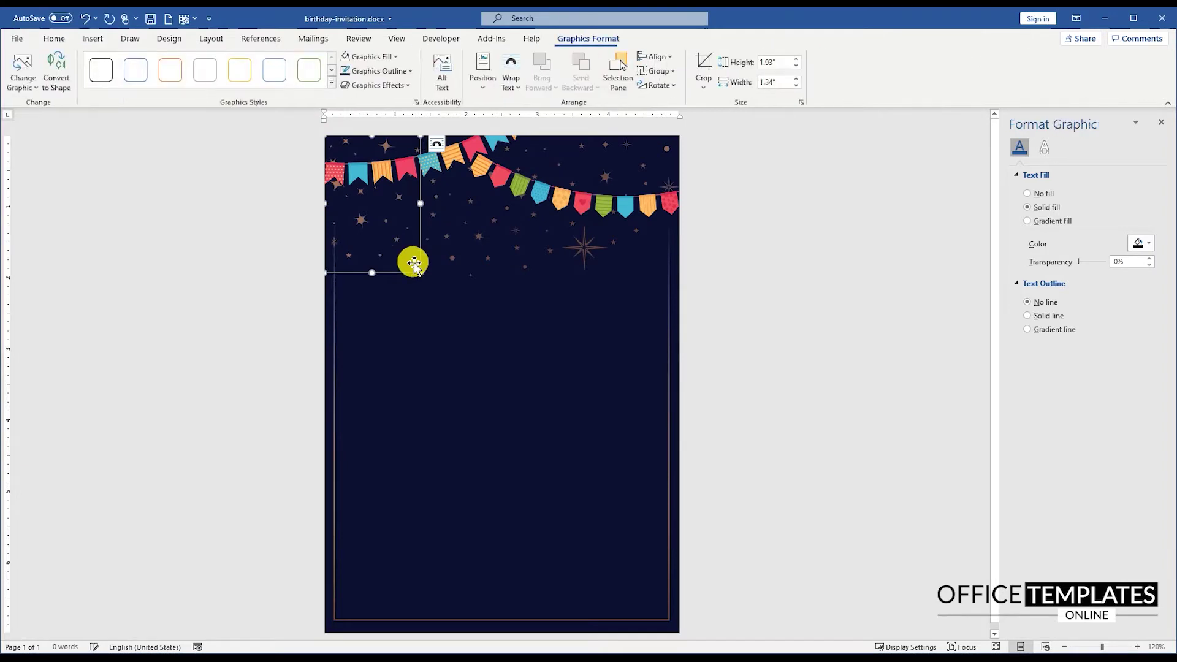
click(436, 143)
click(529, 266)
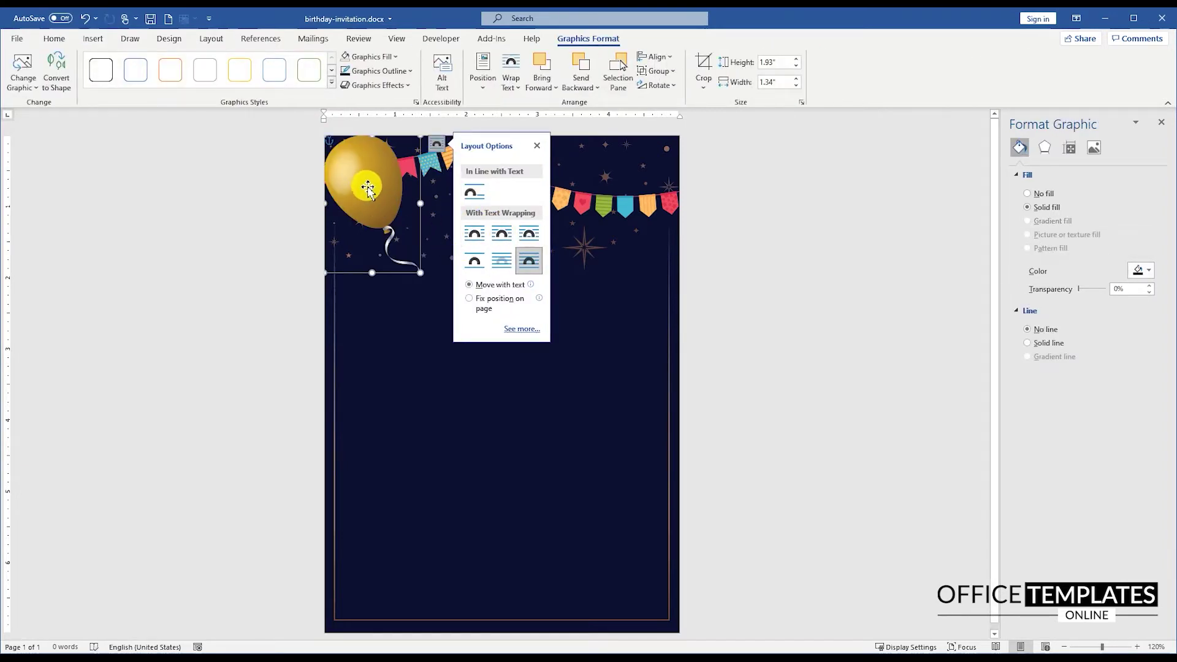
drag(372, 186, 469, 275)
right_click(472, 277)
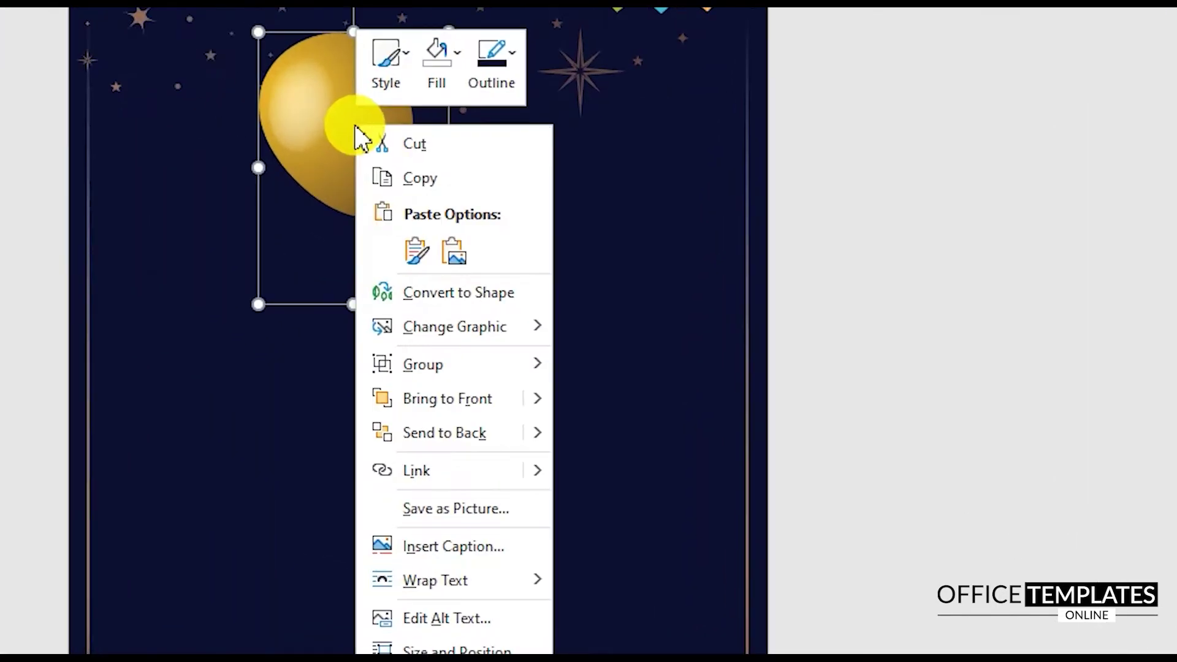
click(470, 293)
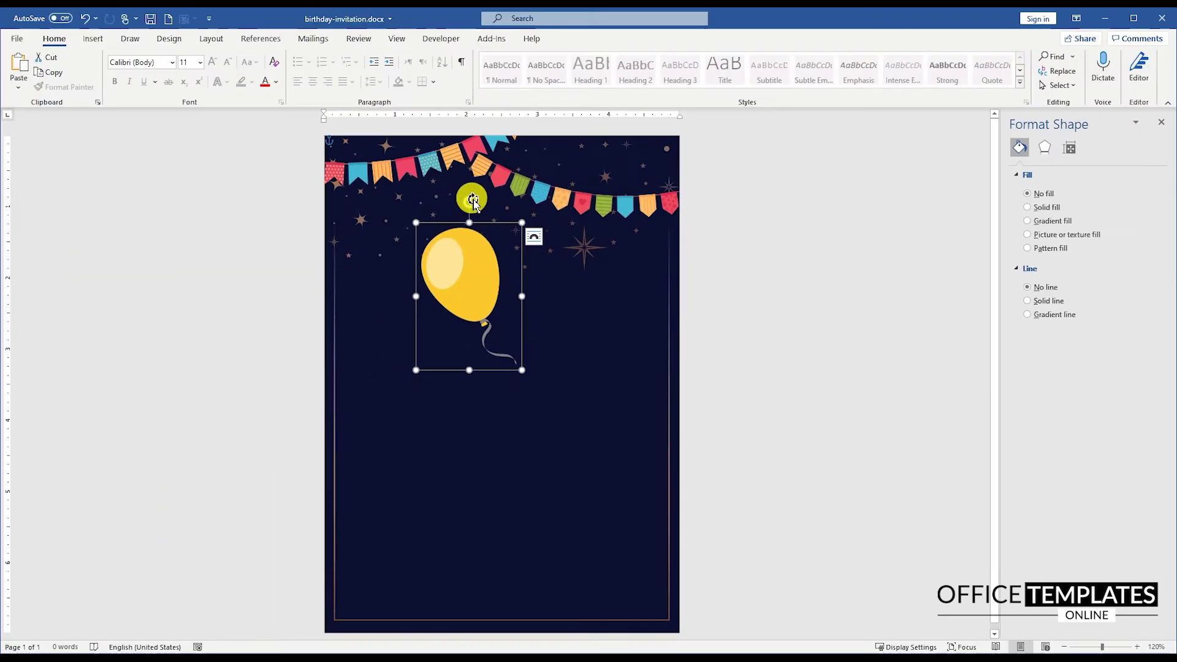
drag(445, 233, 662, 263)
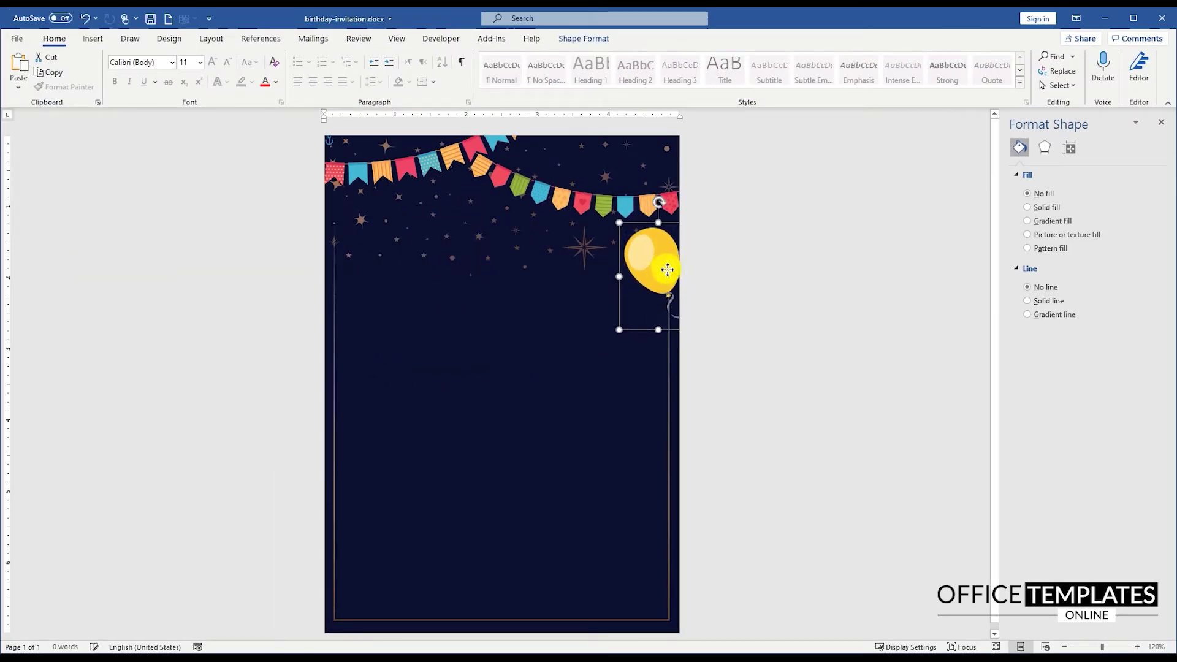
drag(621, 225, 626, 228)
Switch the balloon's fill to a copper radial gradient
right_click(660, 264)
key(Escape)
click(661, 264)
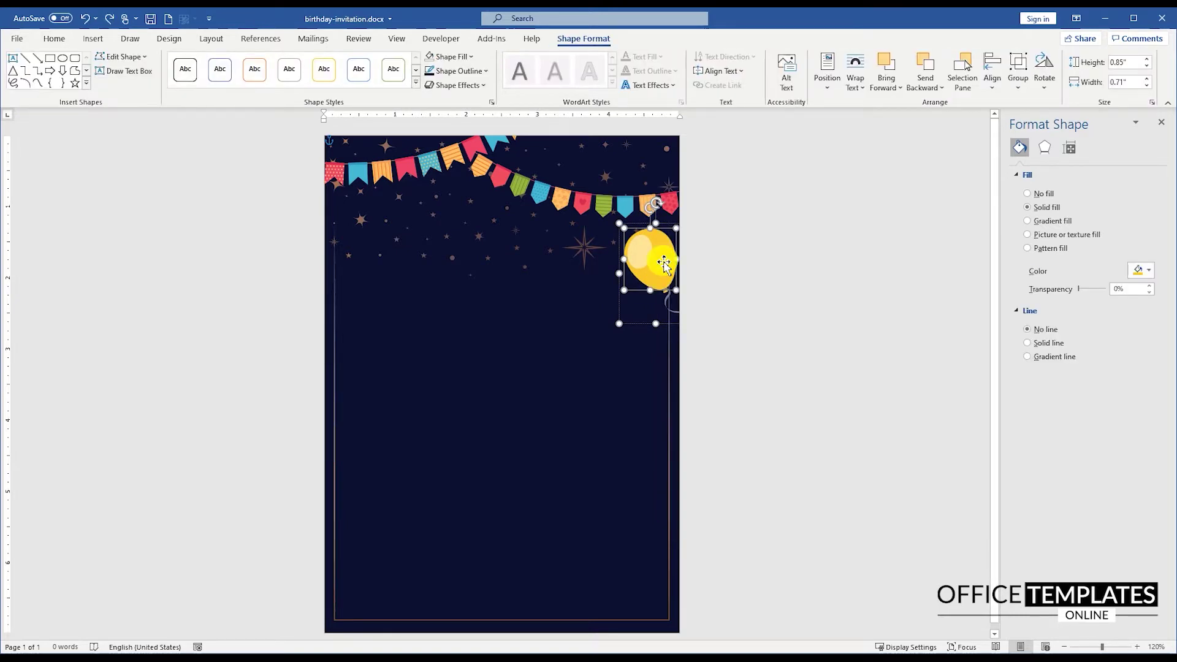
right_click(663, 262)
click(713, 563)
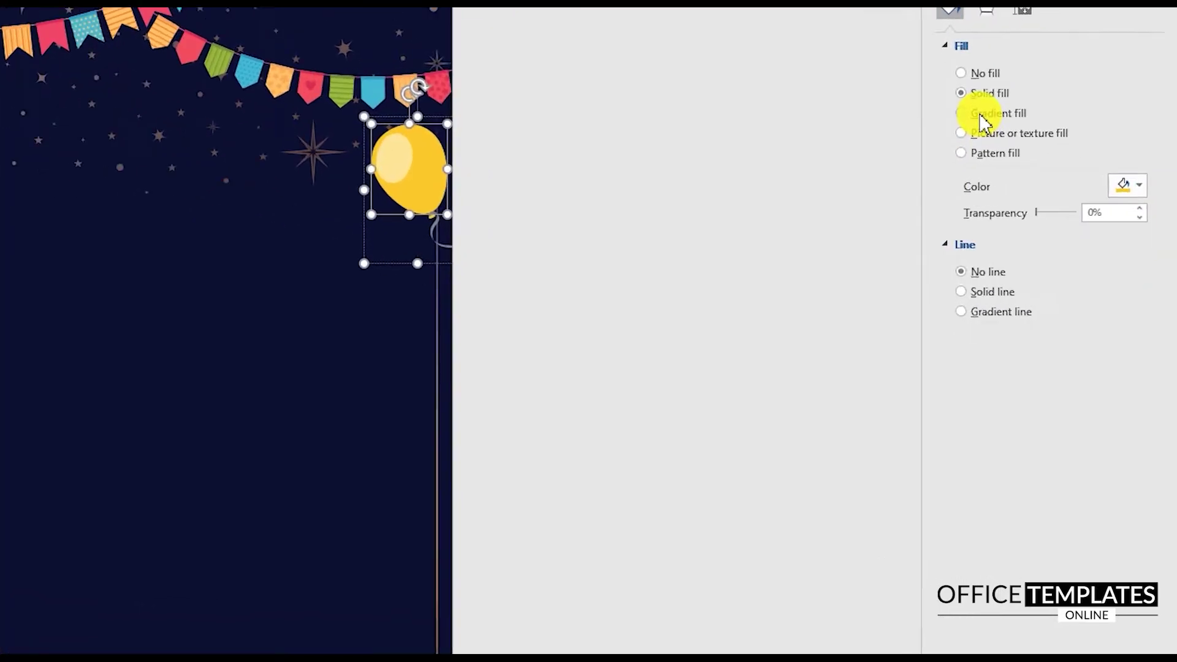
click(981, 116)
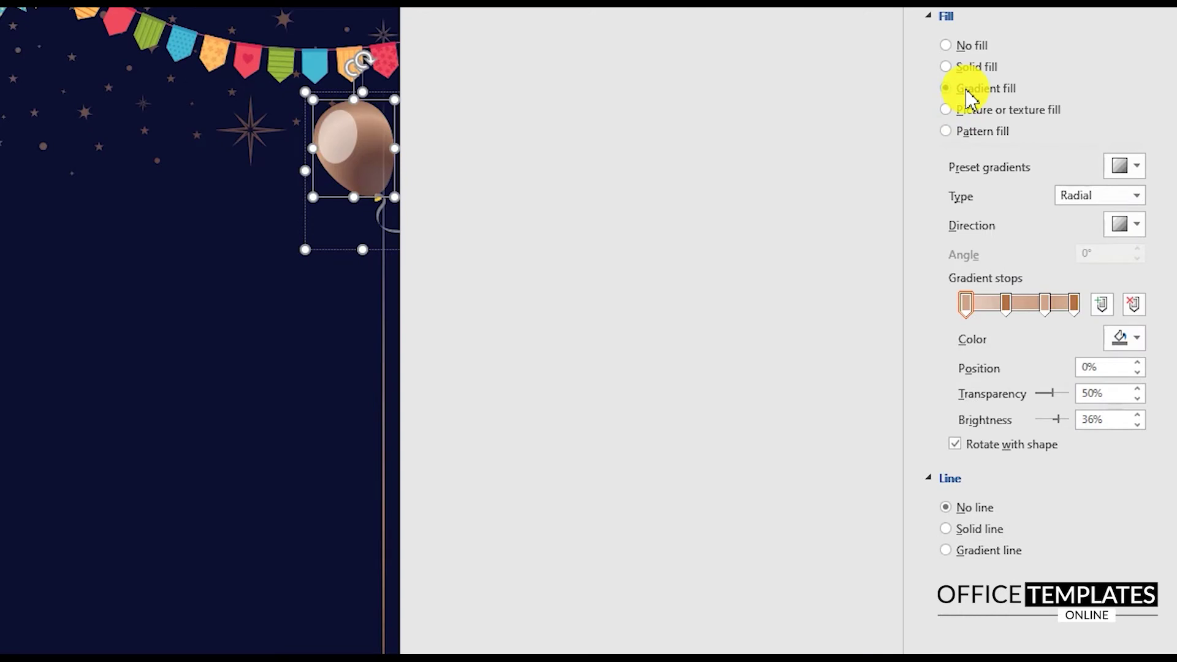
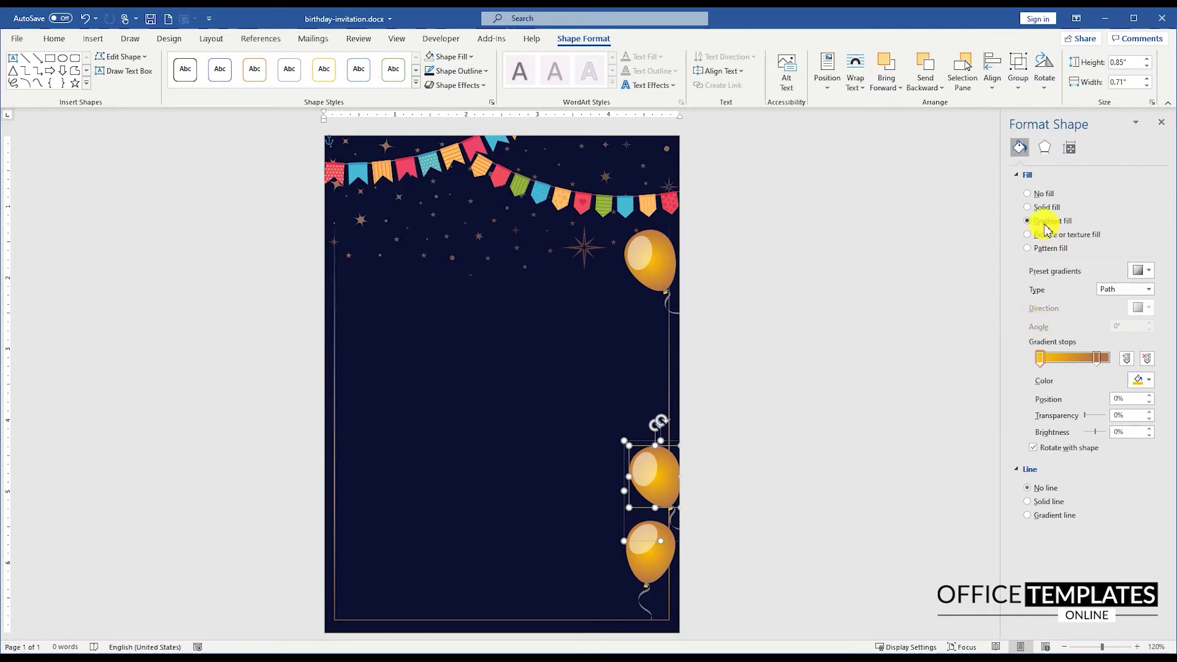
Give the middle right balloon a solid cream fill from the recent colours
click(1042, 209)
click(1145, 271)
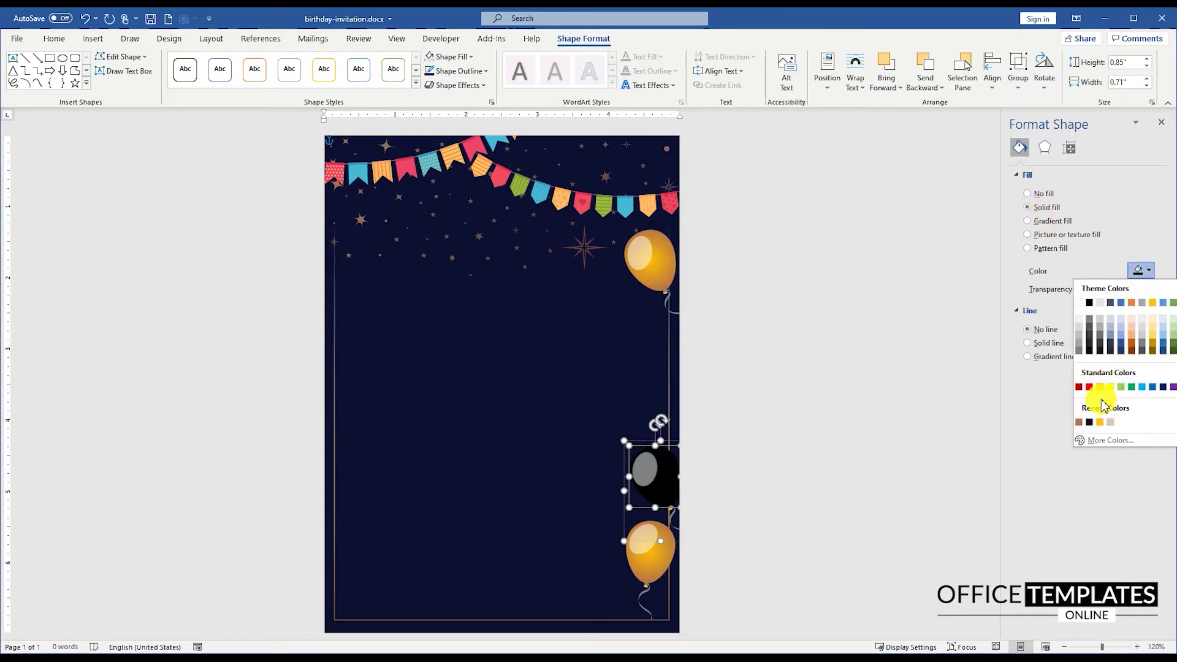
click(1110, 423)
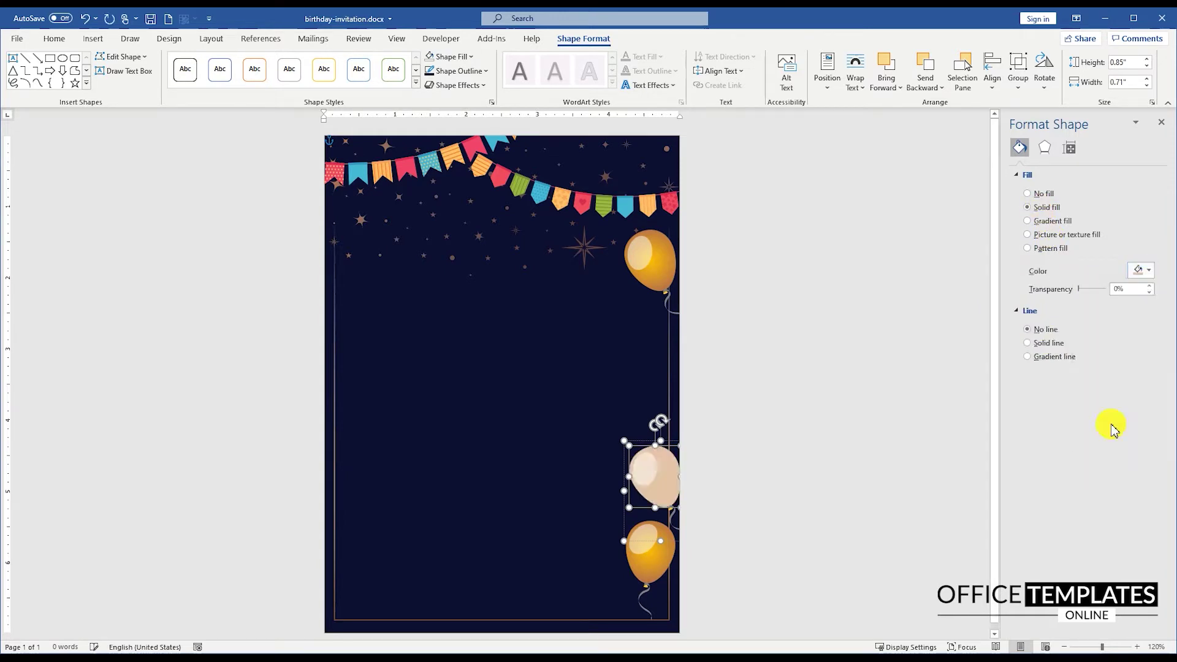
Ctrl-drag a copy of the cream balloon over to the page's left edge
click(667, 487)
click(654, 488)
click(637, 465)
click(662, 491)
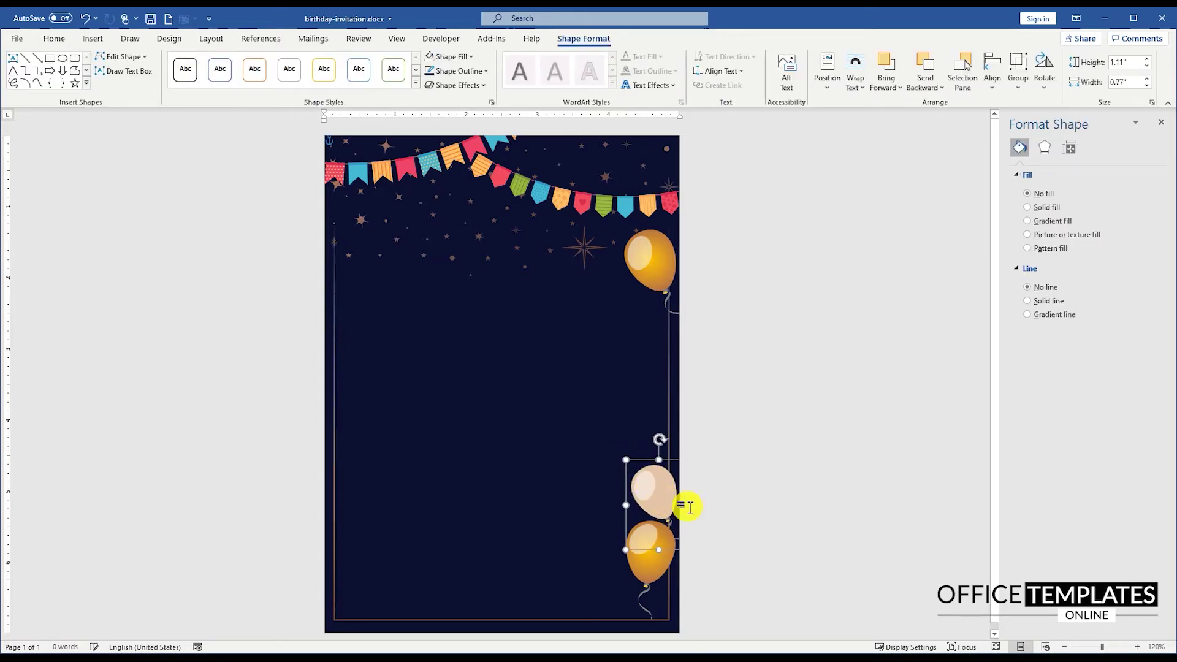
click(711, 503)
click(666, 499)
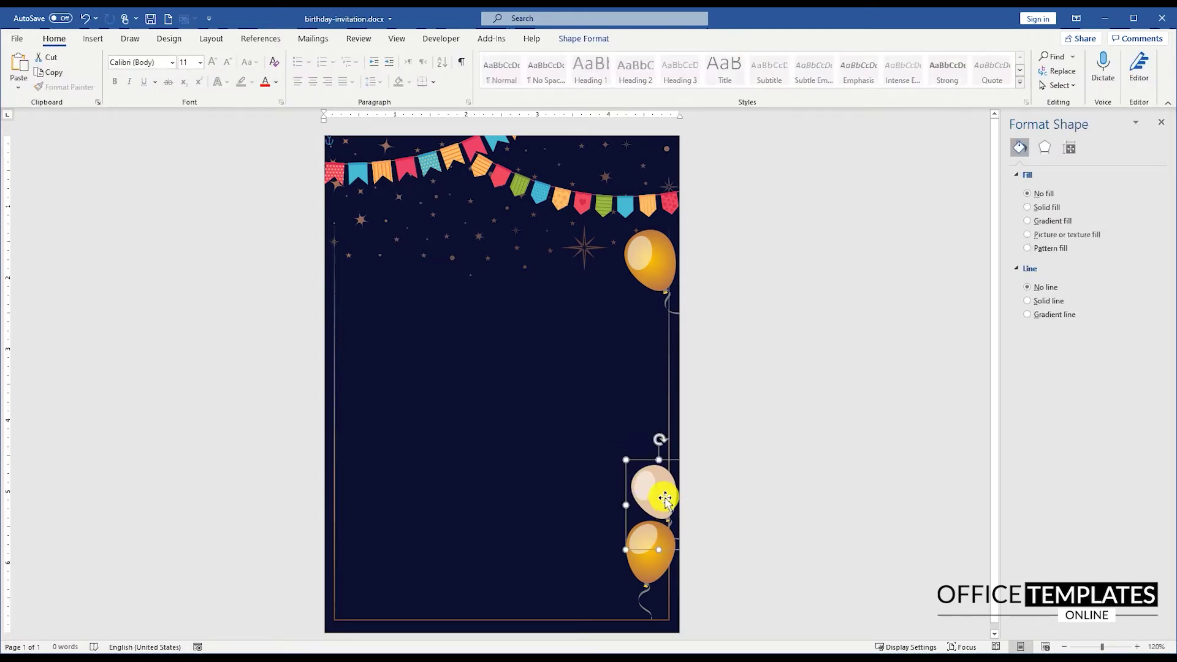
ctrl+drag(666, 499, 425, 518)
drag(399, 464, 363, 320)
drag(360, 388, 341, 452)
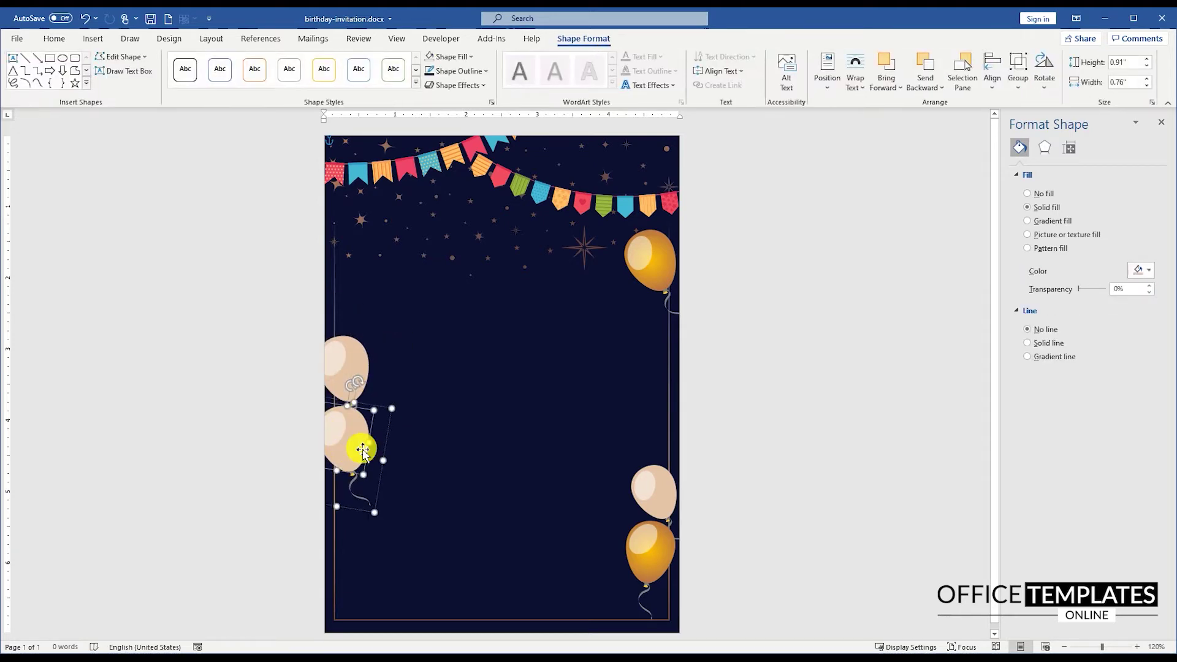
Give the lower-left balloon a gold gradient fill, undoing a trial resize and tilt
click(1043, 222)
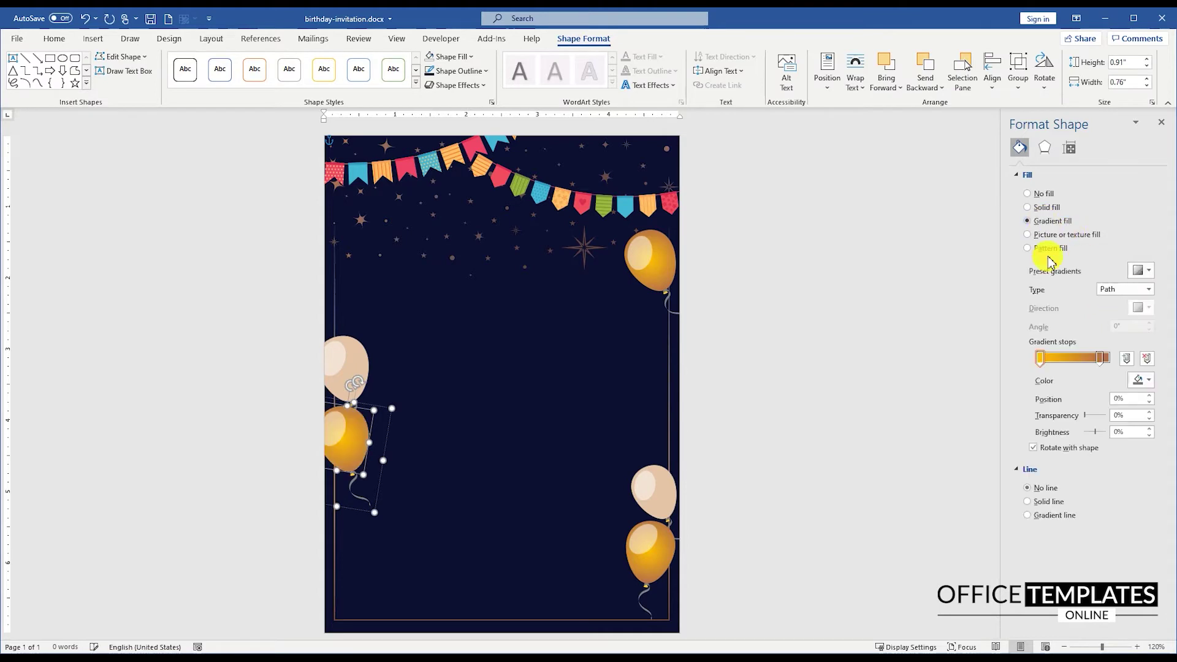
click(337, 455)
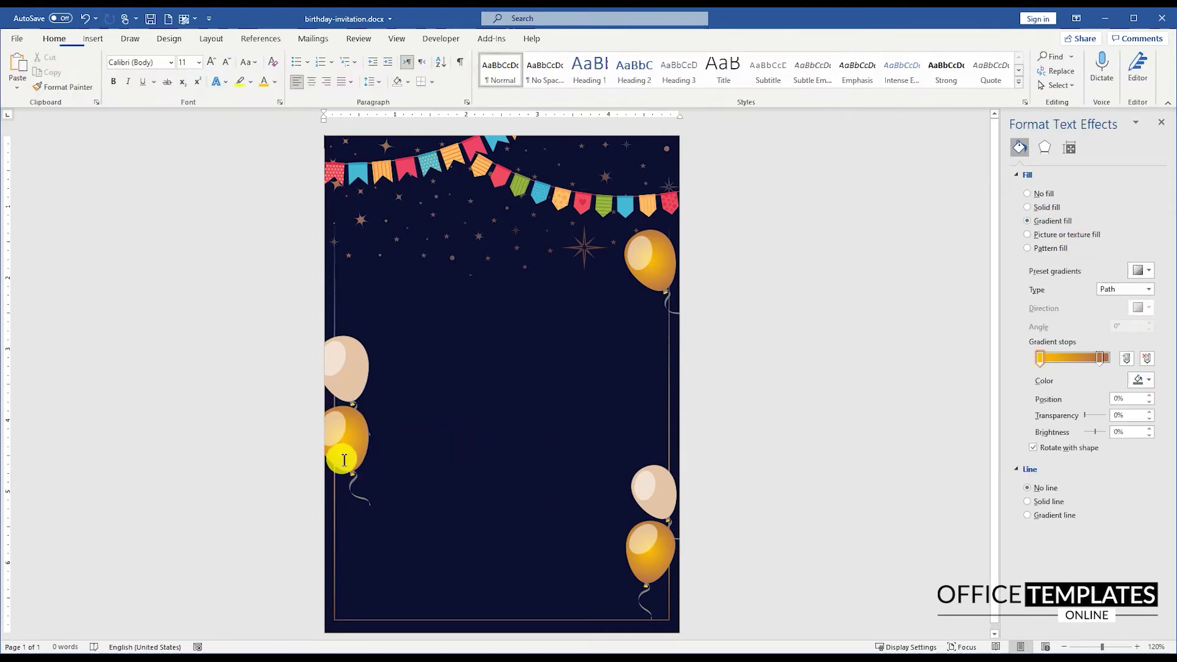
click(360, 433)
drag(372, 504, 373, 494)
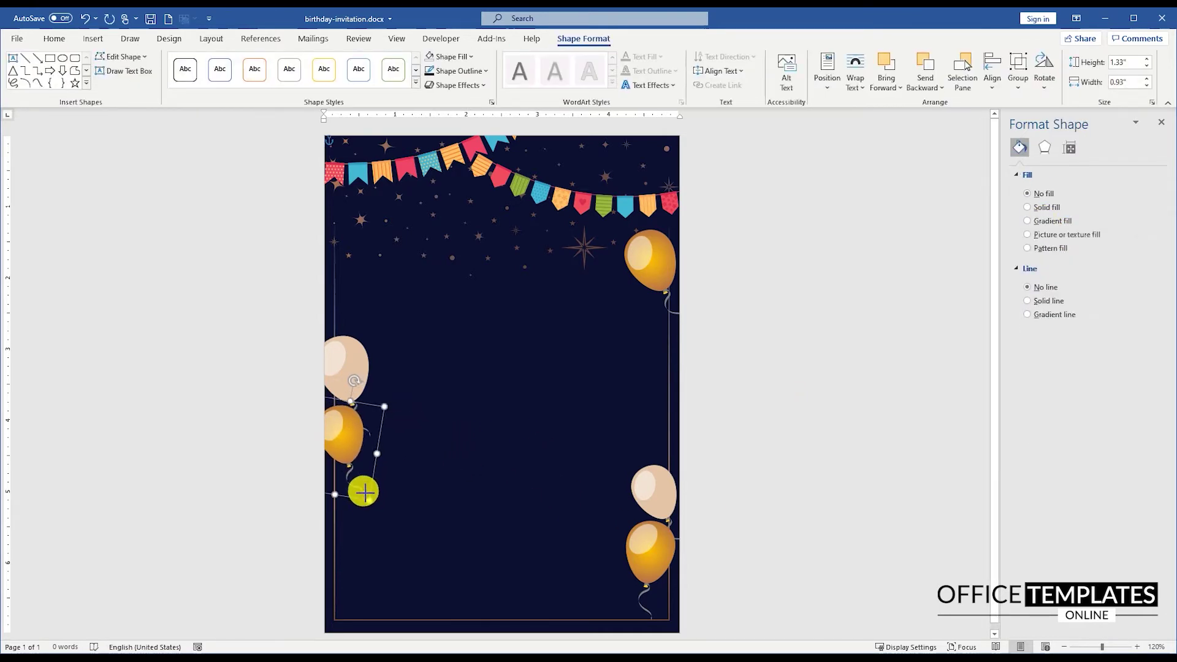
drag(355, 381, 368, 380)
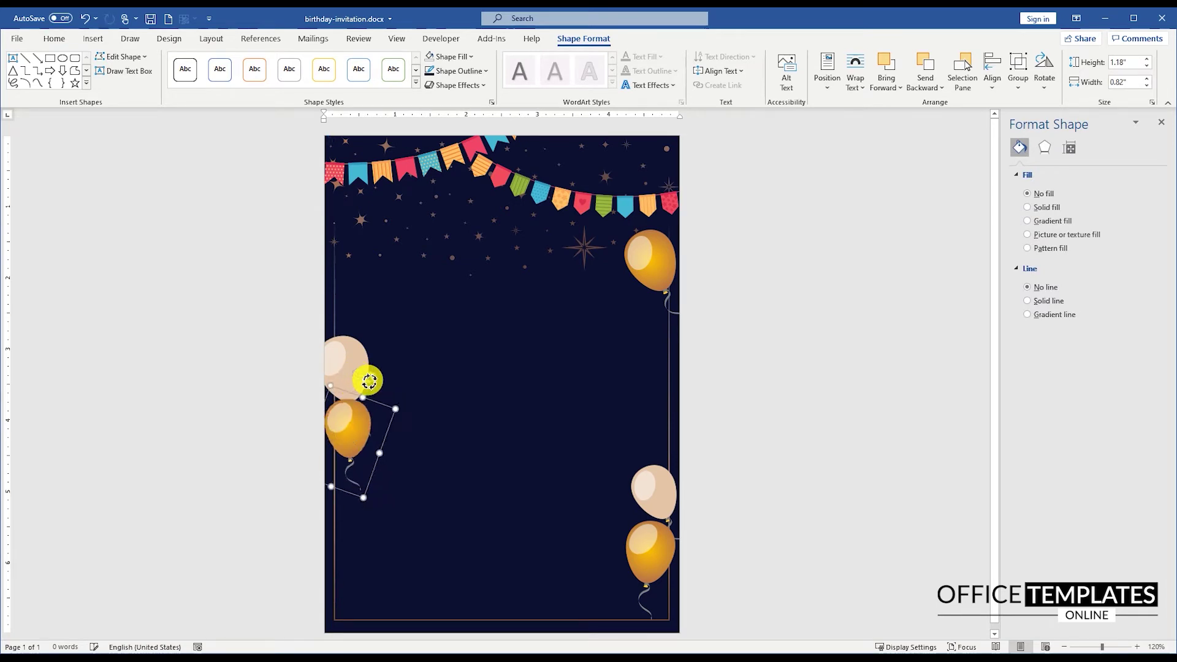
key(ctrl+z)
key(ctrl+z)
Group the left-edge balloons and nudge them into place on the edge
right_click(356, 363)
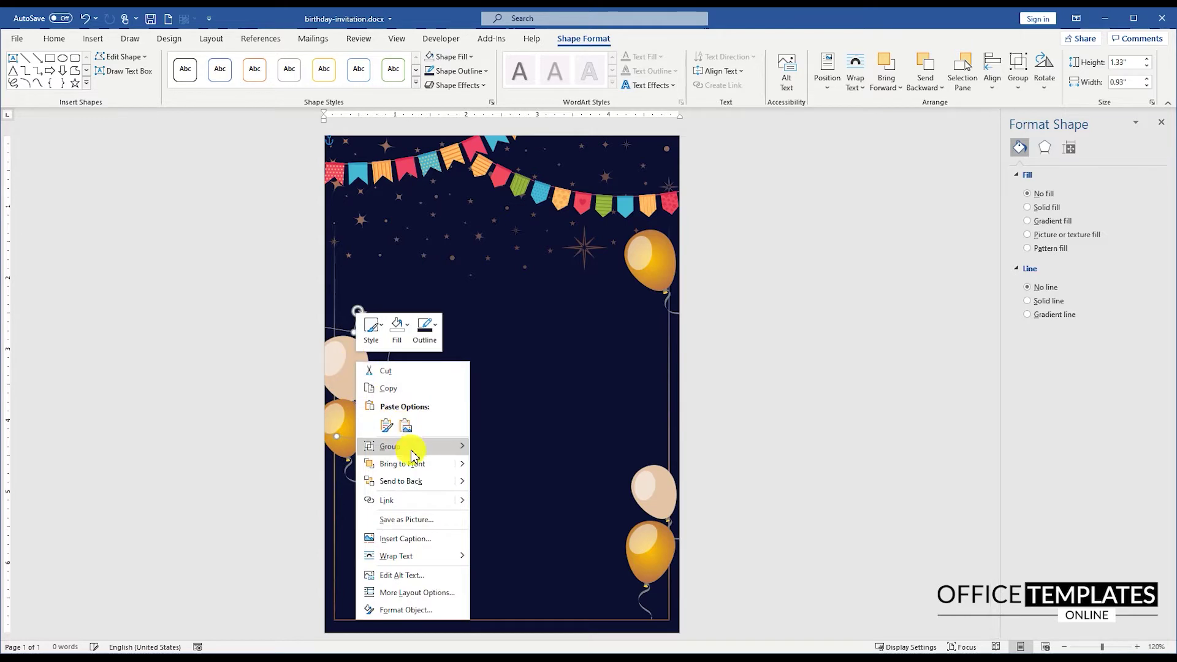
click(412, 459)
mouse_move(341, 375)
mouse_down()
mouse_move(356, 384)
mouse_move(350, 376)
mouse_up()
click(717, 392)
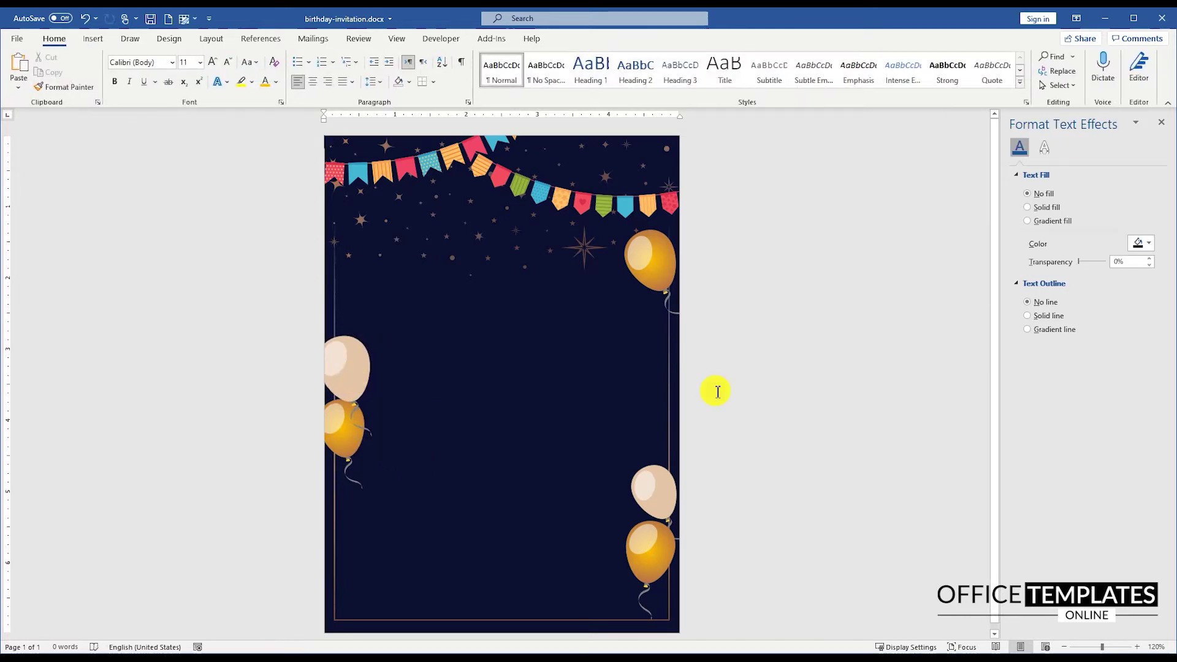
Draw a text box below the bunting
click(93, 38)
click(172, 77)
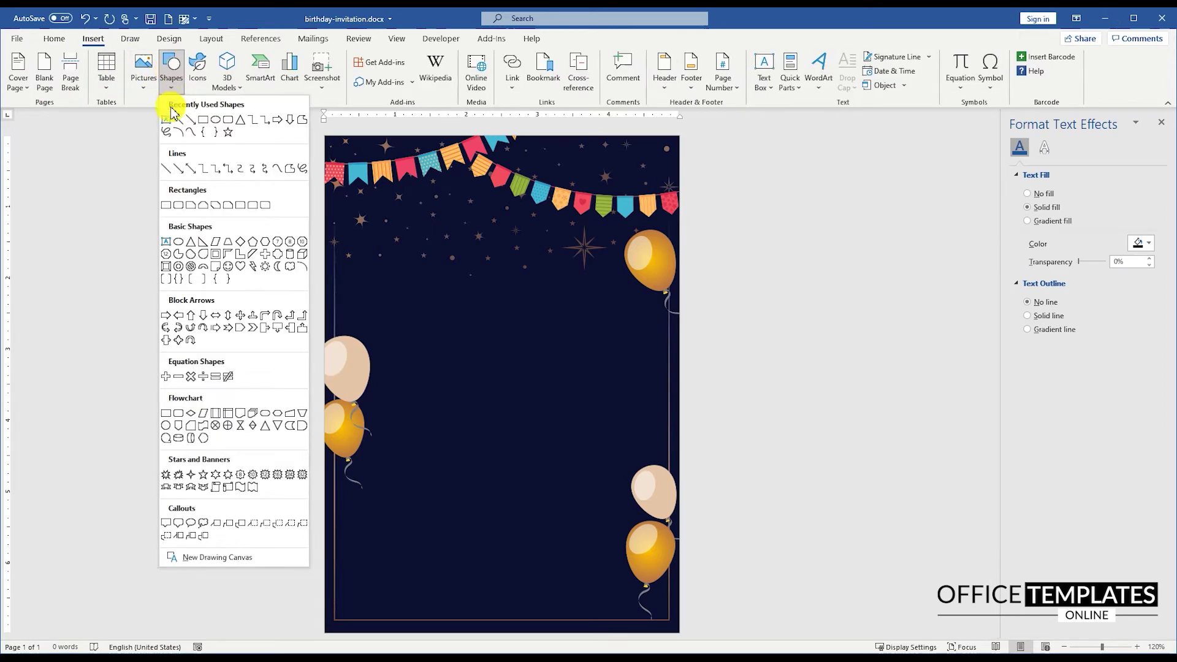
click(166, 118)
drag(365, 220, 625, 332)
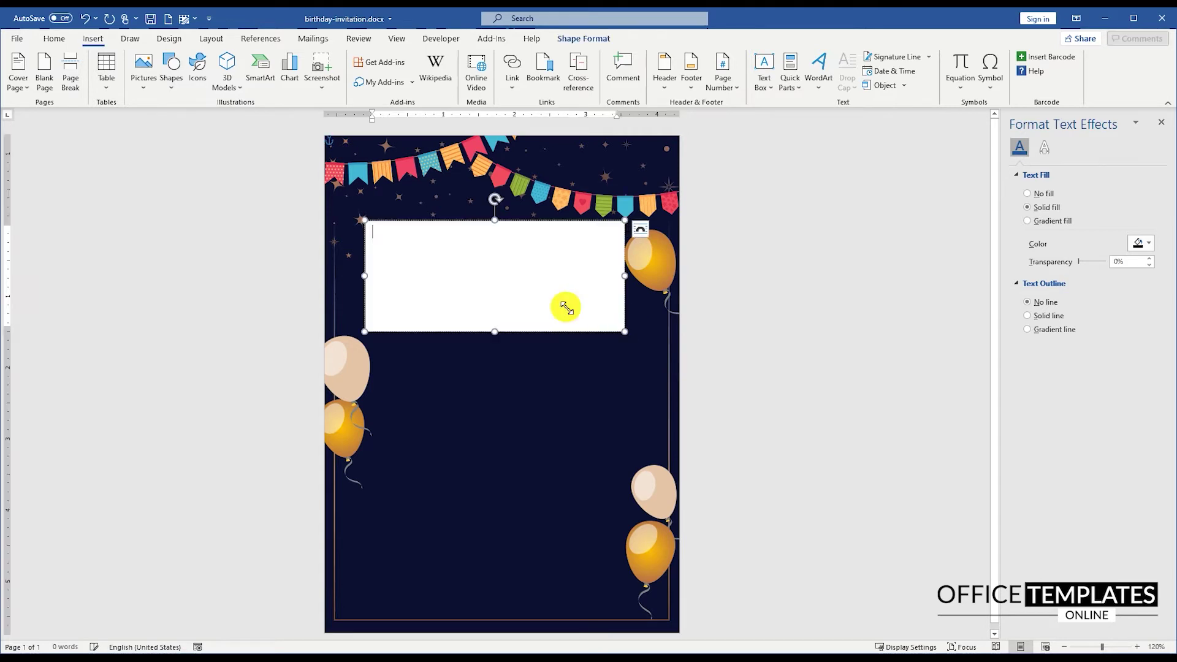
Centre the text and type 'PLEASE JOIN US FOR MY', 'Father's Birthday' and 'October 15th / 04:00 pm'
click(54, 39)
click(323, 86)
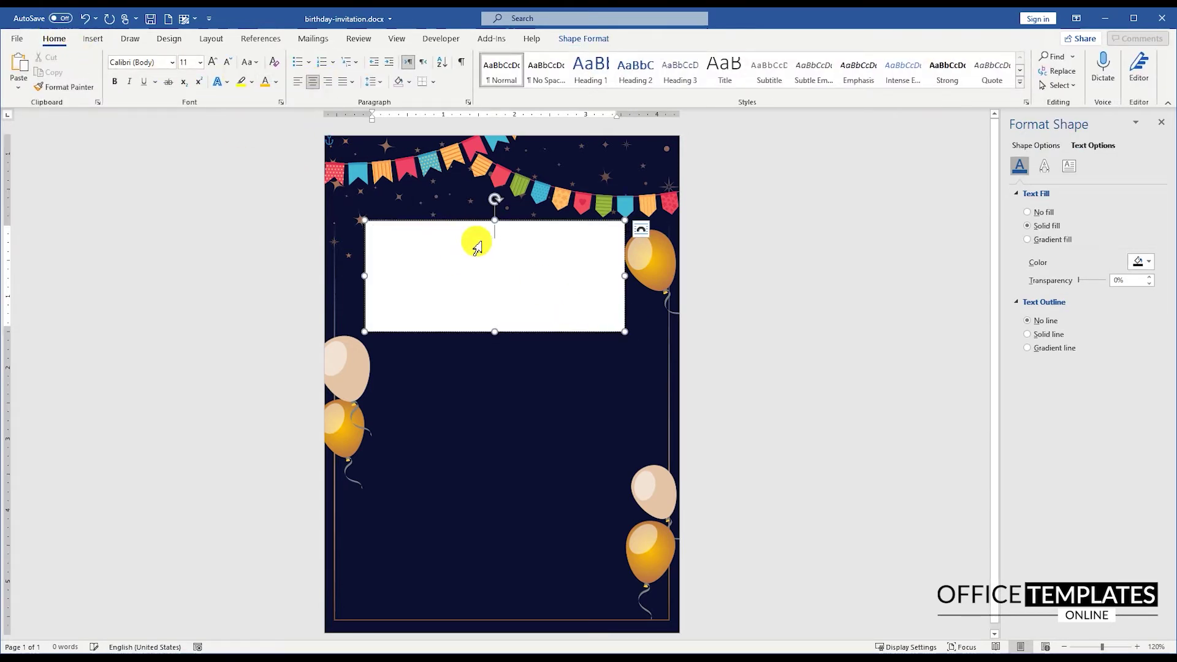
scroll(476, 256, up, 4)
scroll(478, 263, up, 3)
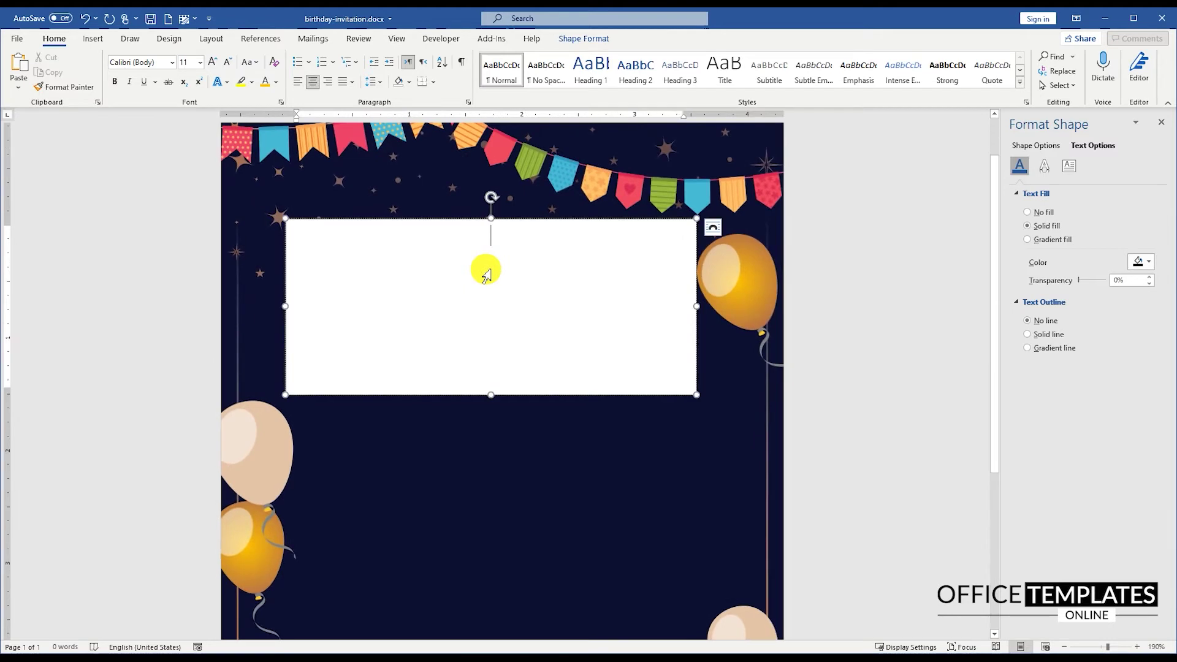
text(PLEASE JOIN )
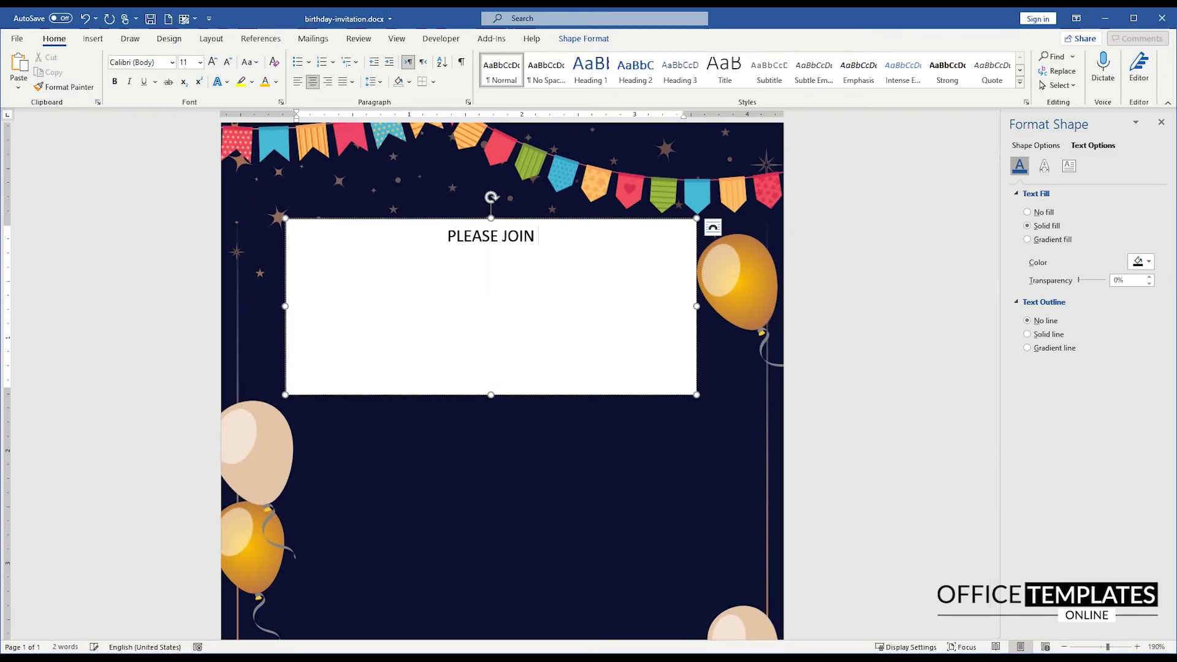
text(US FOR MY)
key(Return)
text(Father's Birthd)
text( October 15th)
text( / 04:00 pm)
Set all the text box text to Aleo, size 14
drag(595, 377, 397, 235)
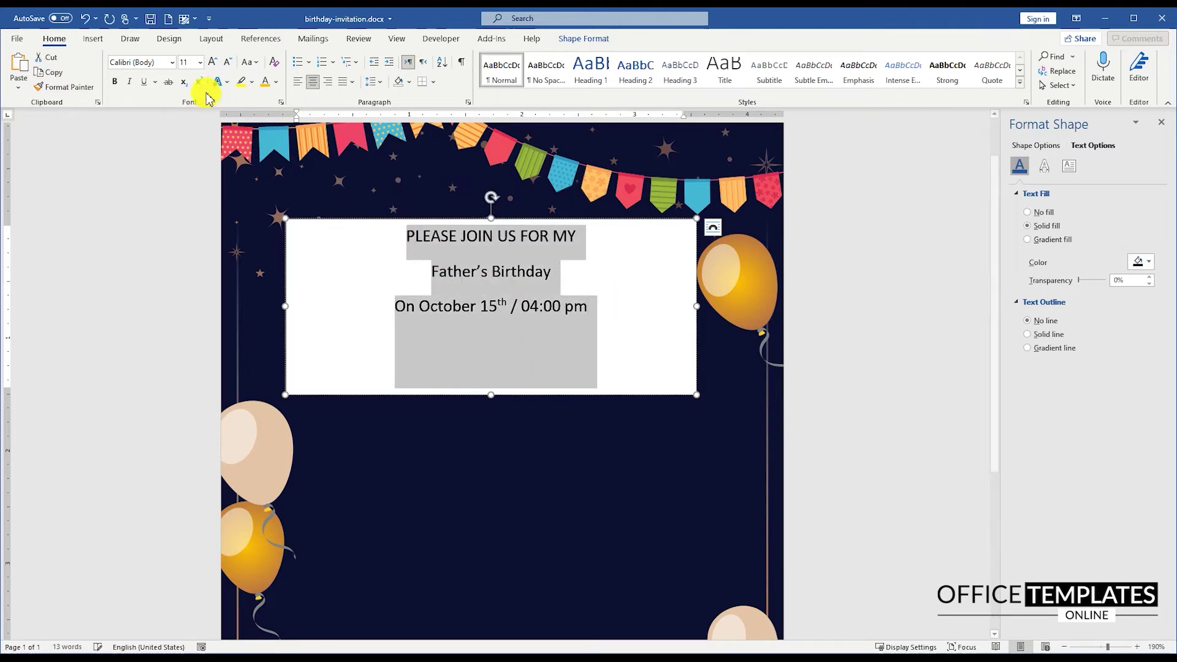
click(173, 63)
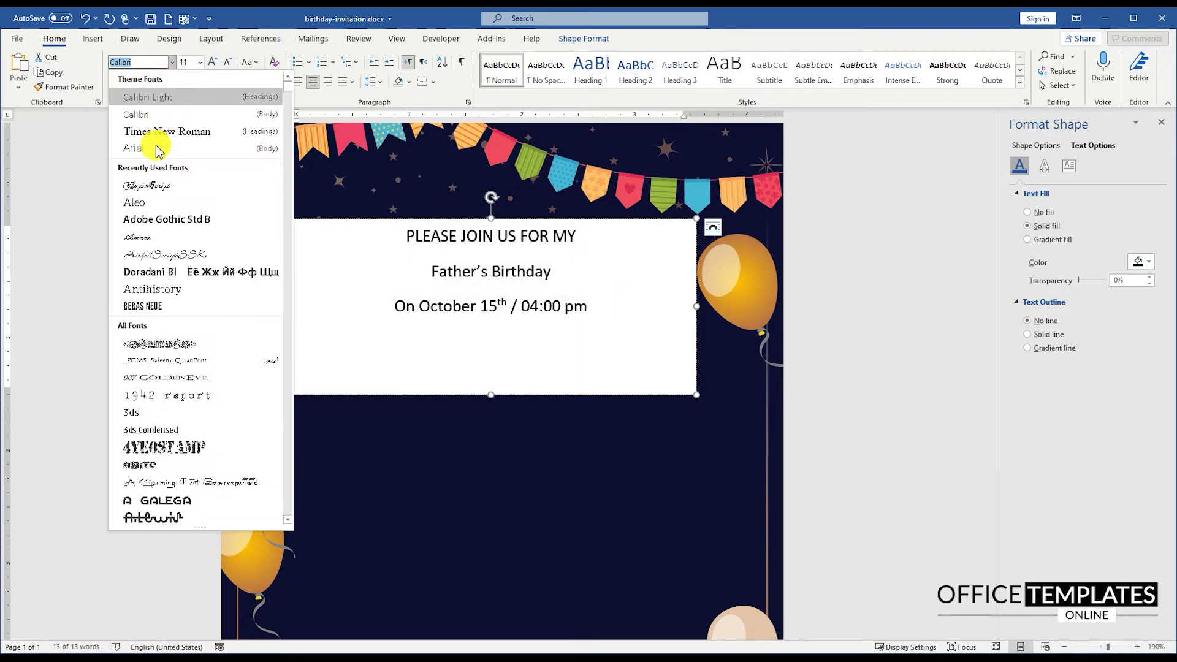
click(149, 204)
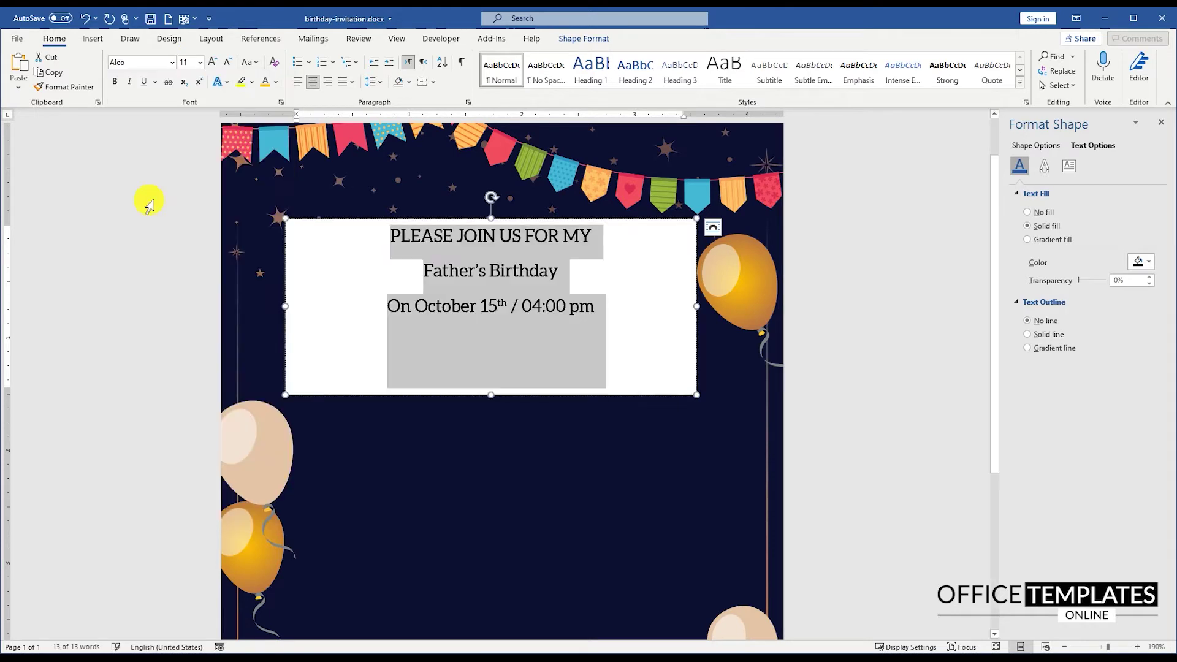
click(187, 62)
text(14)
key(Return)
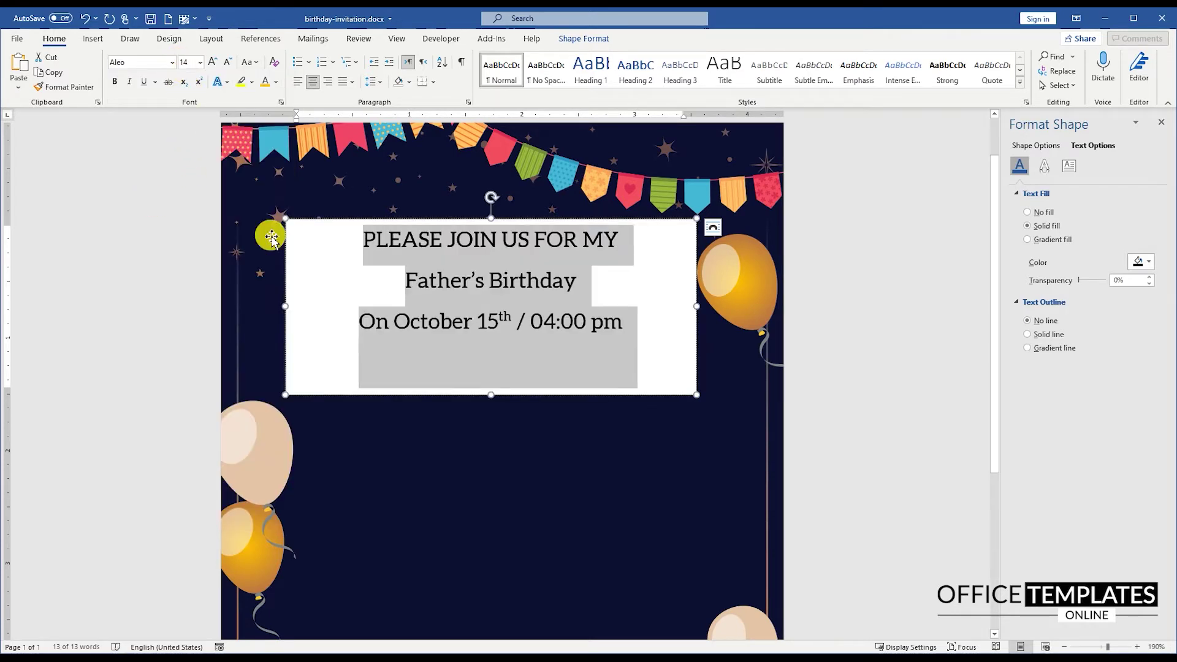
Make the date line 17 pt and Father's Birthday 34 pt, widening the box to fit
triple_click(449, 320)
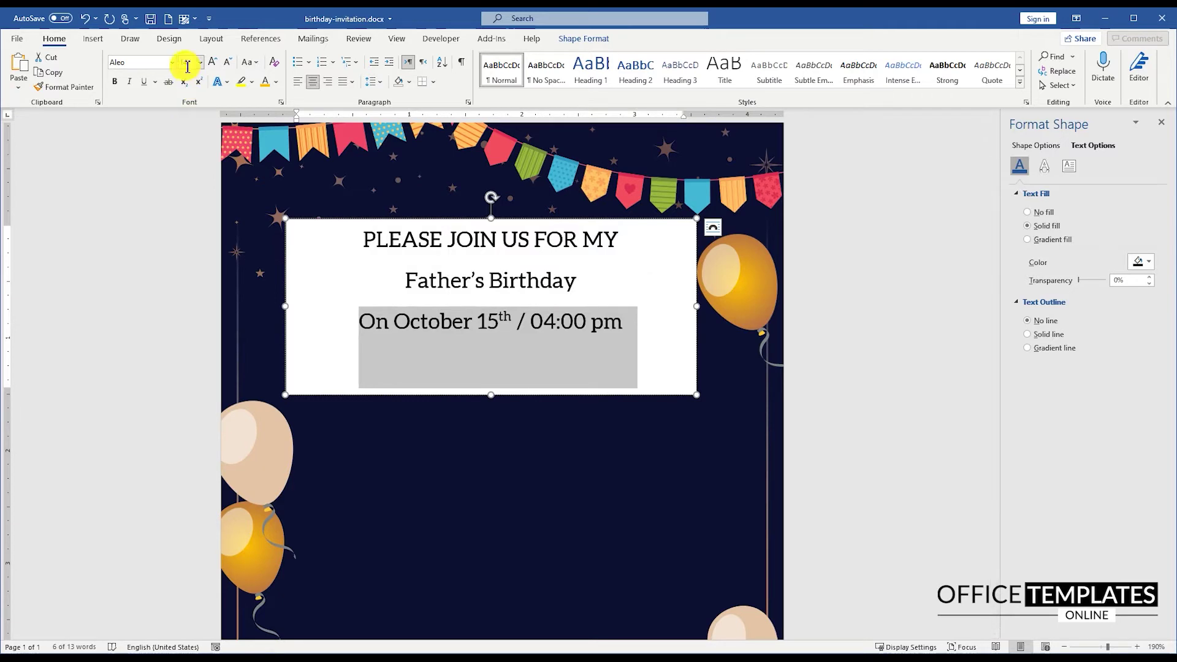
text(17)
key(Return)
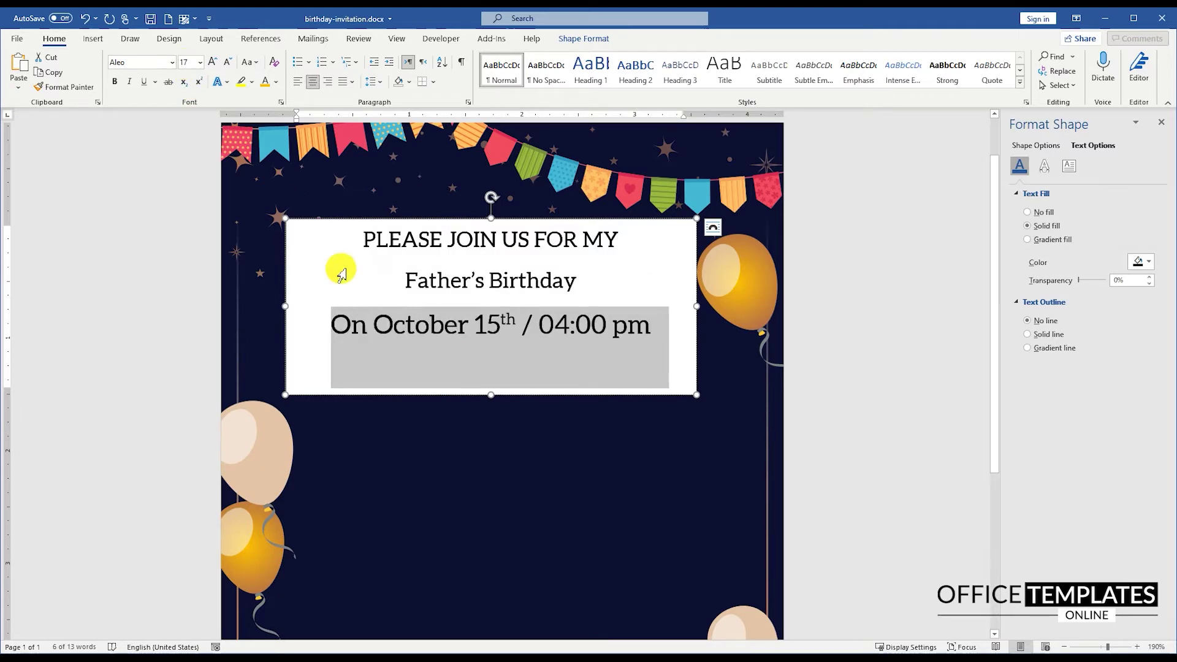
triple_click(436, 281)
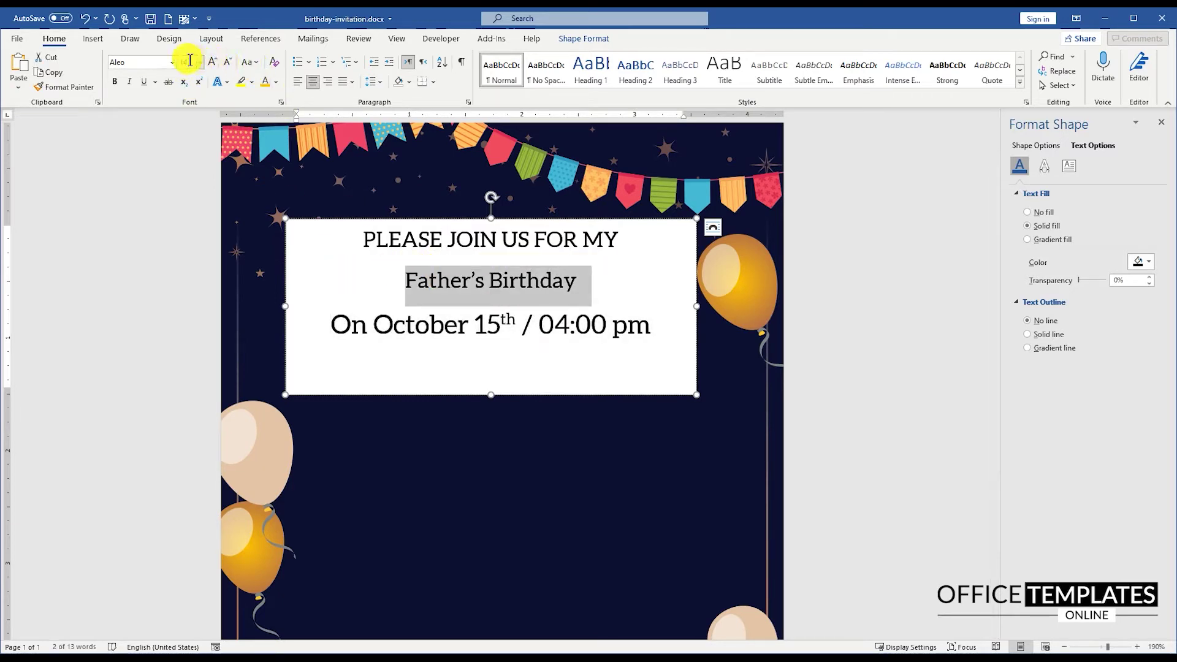
text(34)
key(Return)
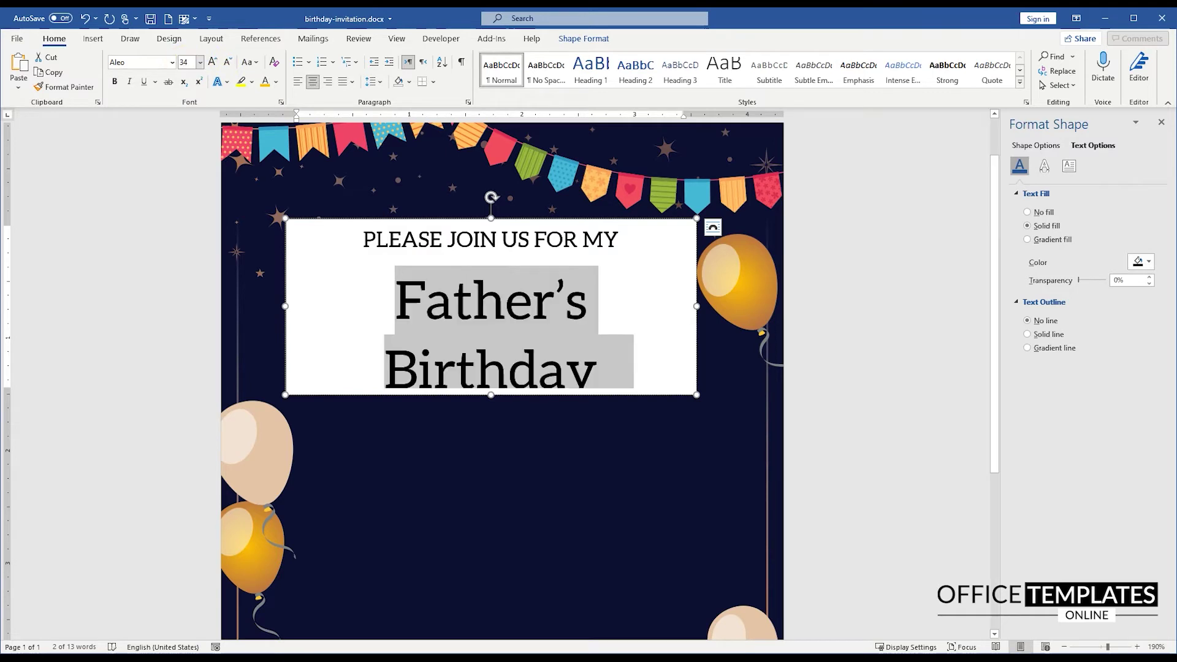
drag(698, 304, 719, 303)
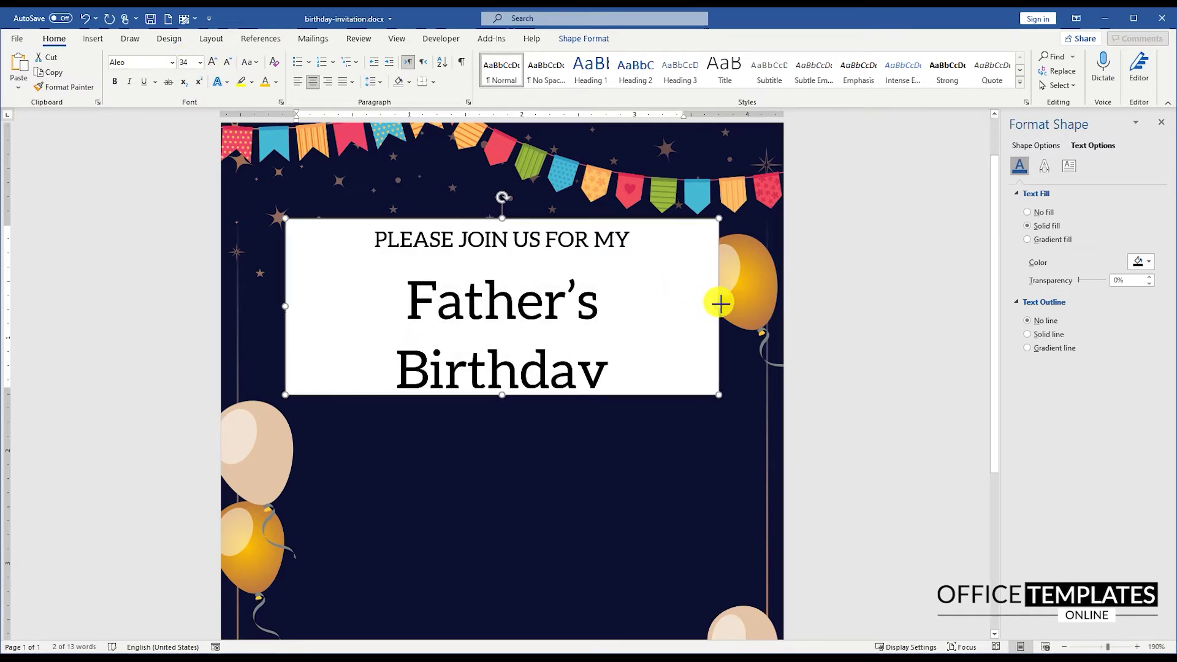
drag(286, 306, 266, 305)
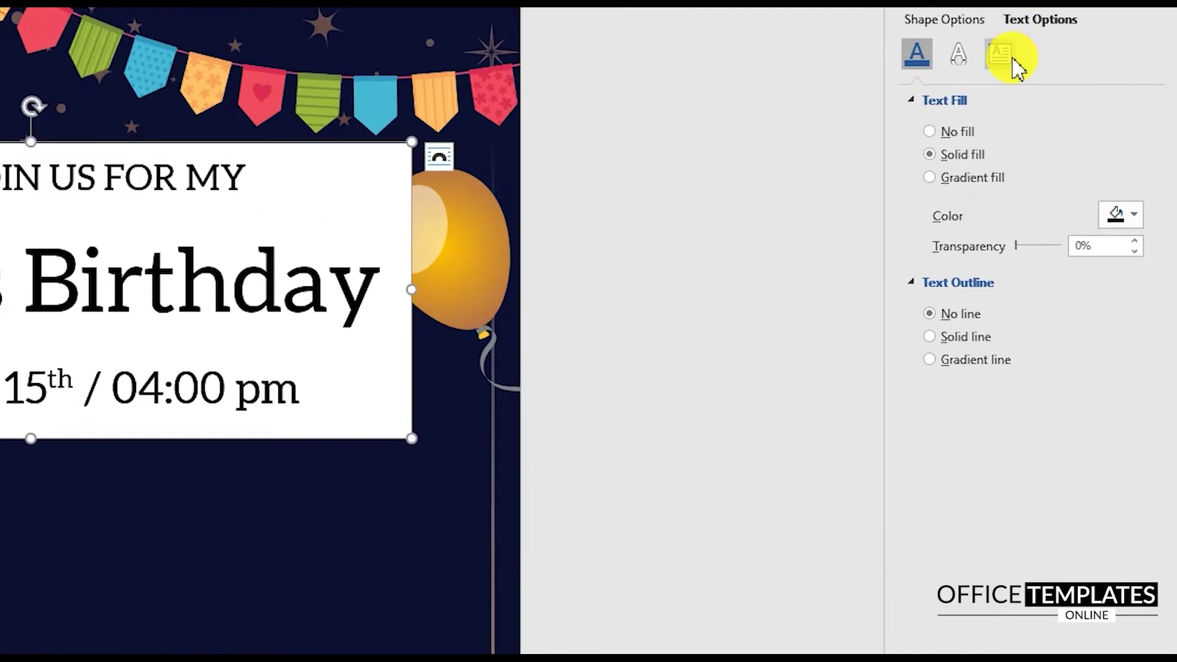
Set the text box's left, right, top and bottom inner margins to 0"
click(1069, 166)
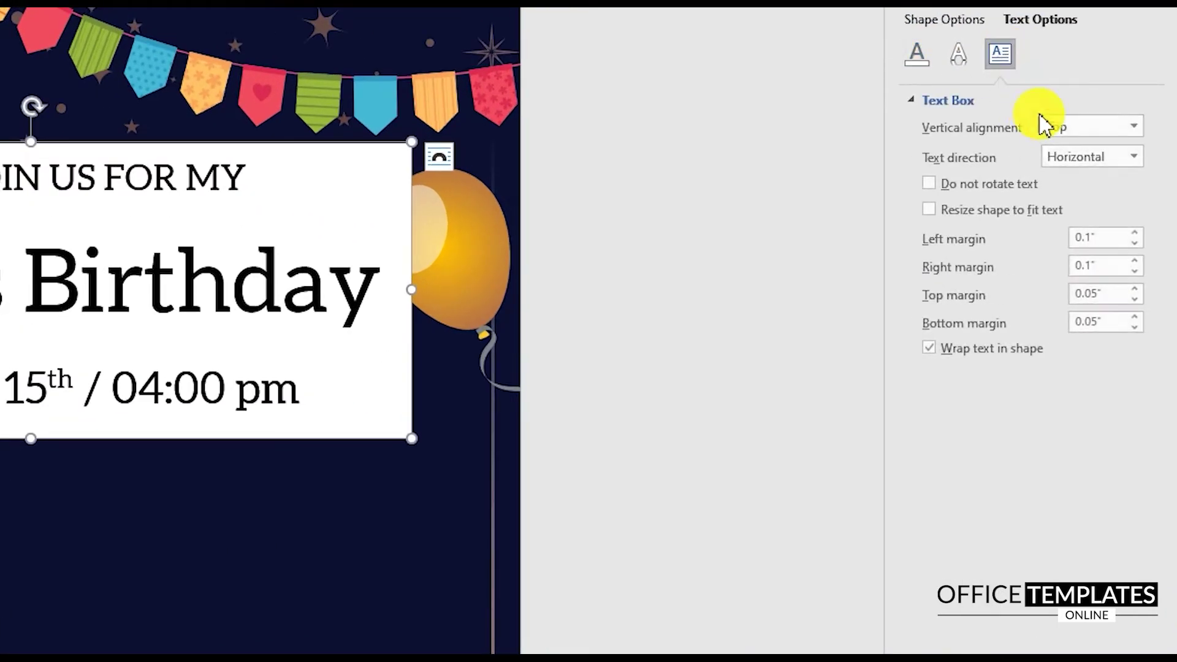
click(1134, 242)
click(1135, 271)
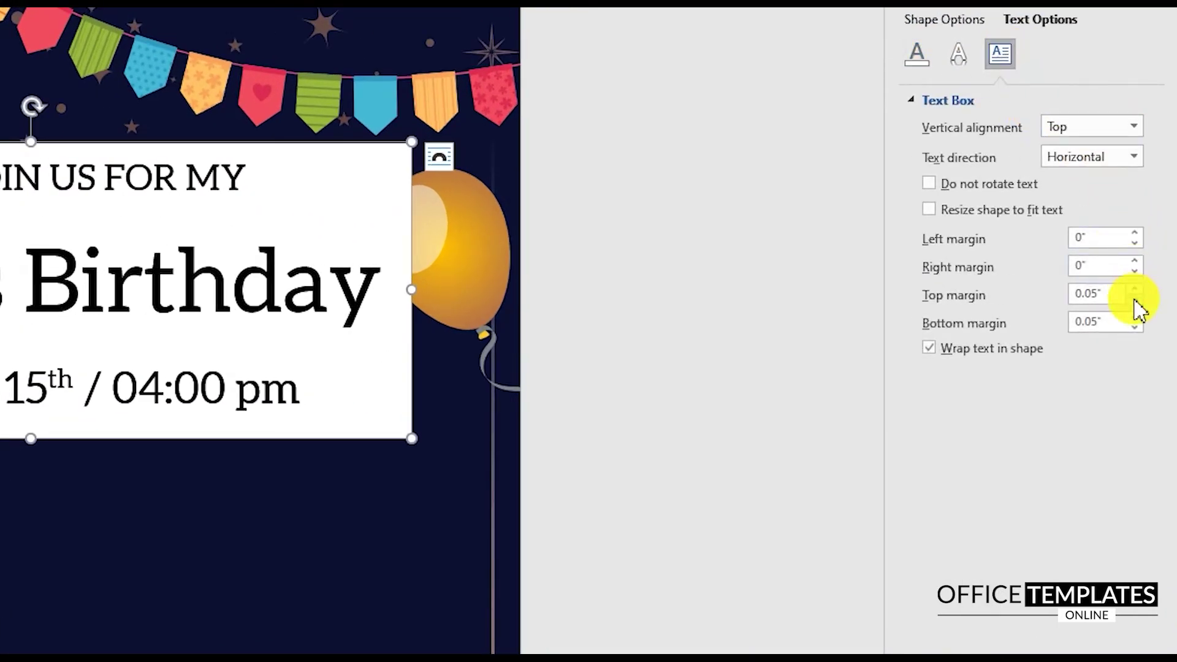
click(1135, 299)
click(1135, 326)
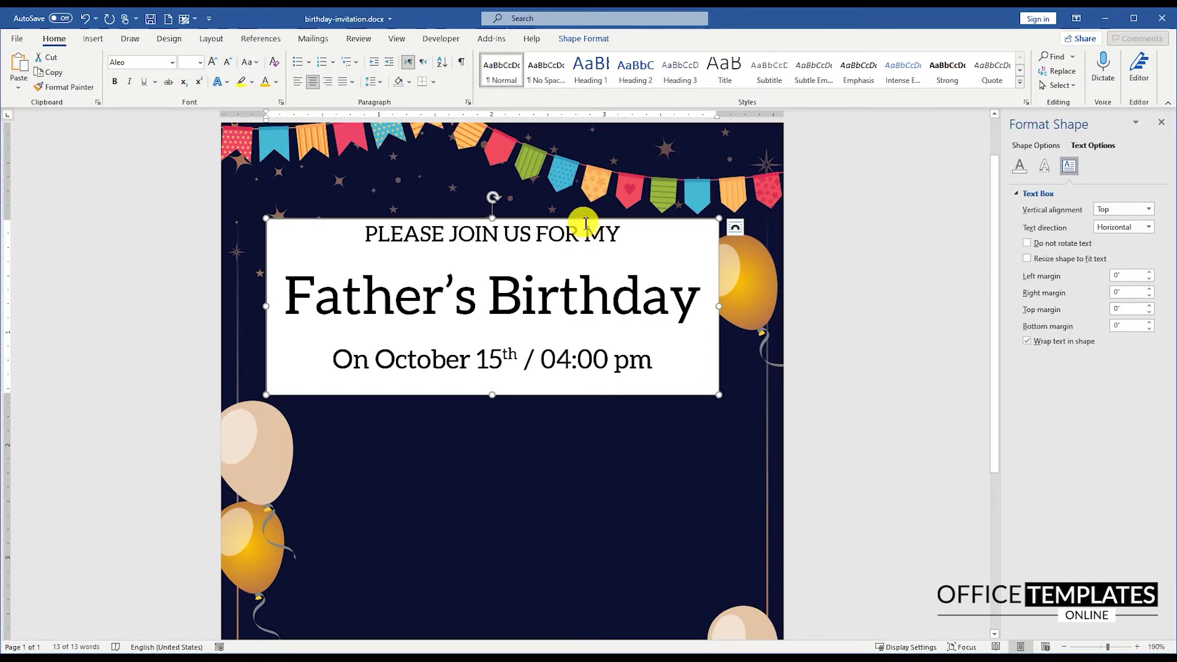
Turn the heading text gold and remove the box's white fill and outline
click(265, 81)
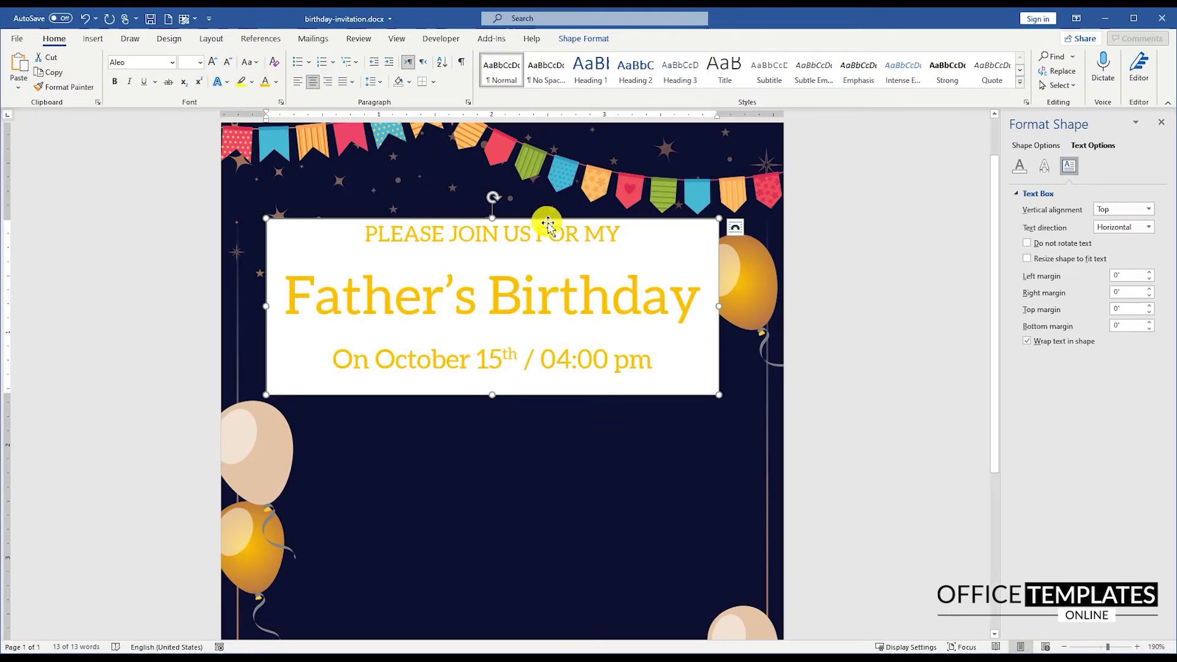
right_click(548, 224)
click(588, 187)
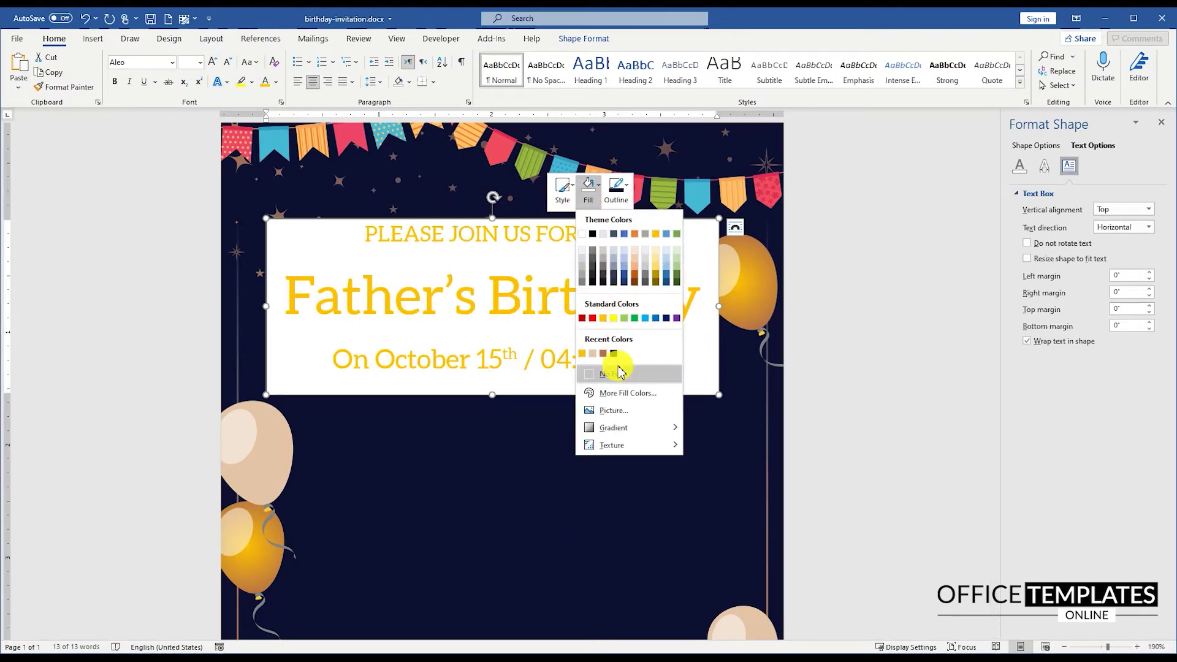
click(618, 372)
click(616, 187)
click(662, 375)
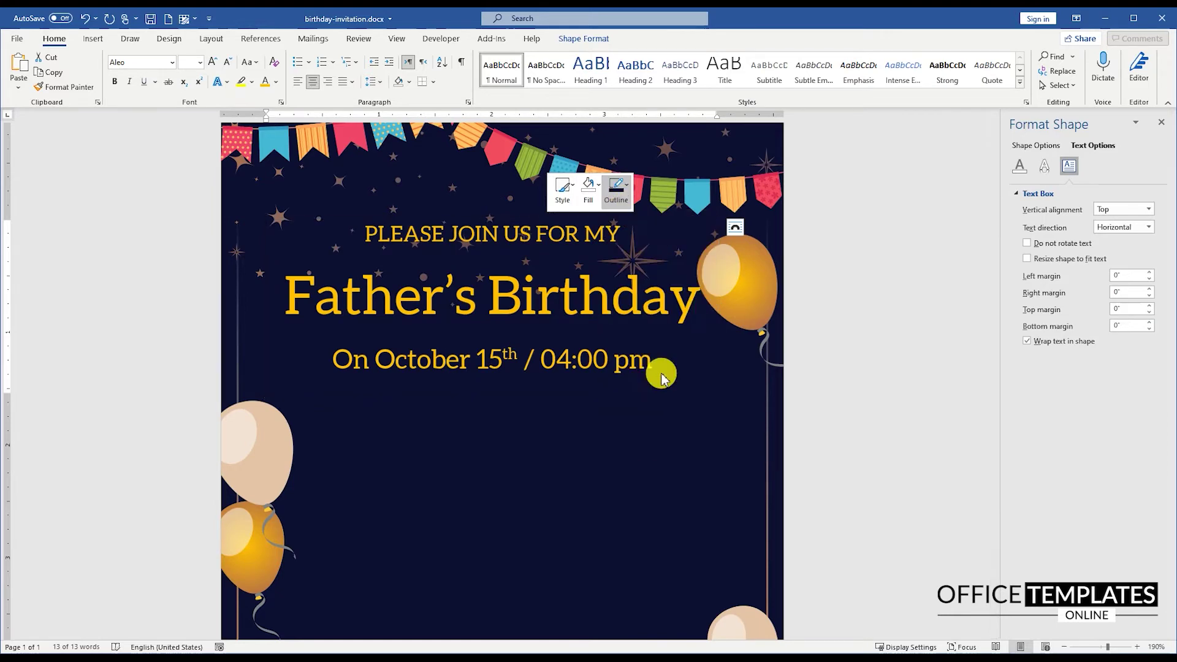
Nudge the heading text box slightly down and to the right
scroll(561, 239, down, 4)
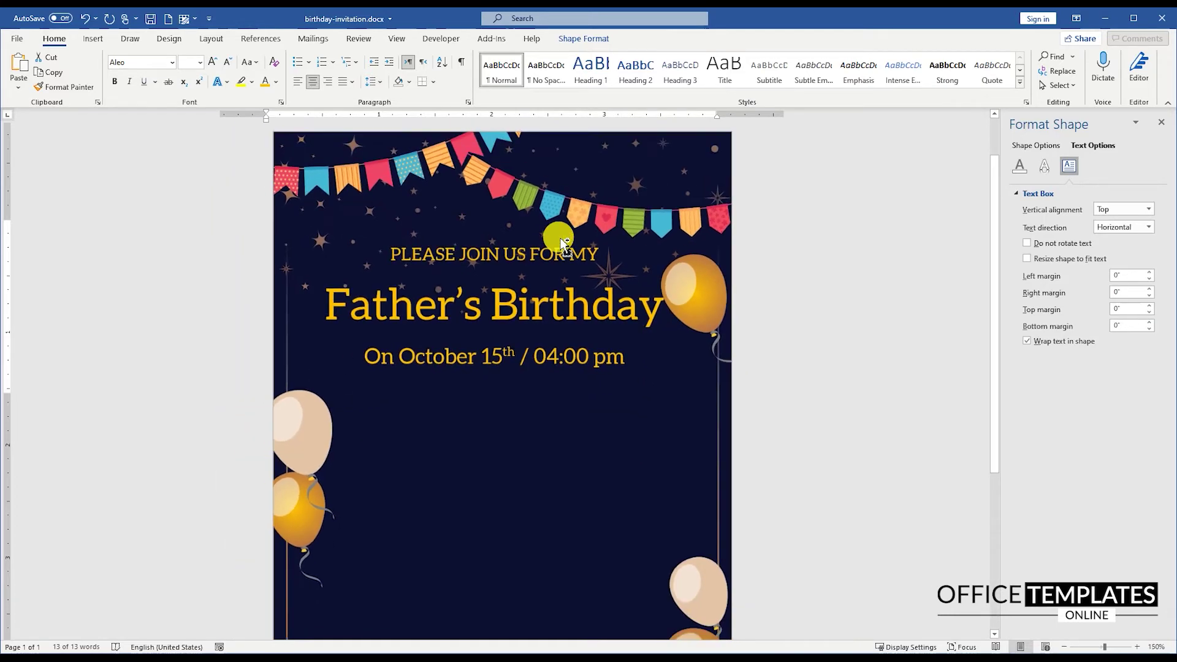
scroll(562, 246, down, 1)
click(559, 248)
drag(559, 250, 567, 260)
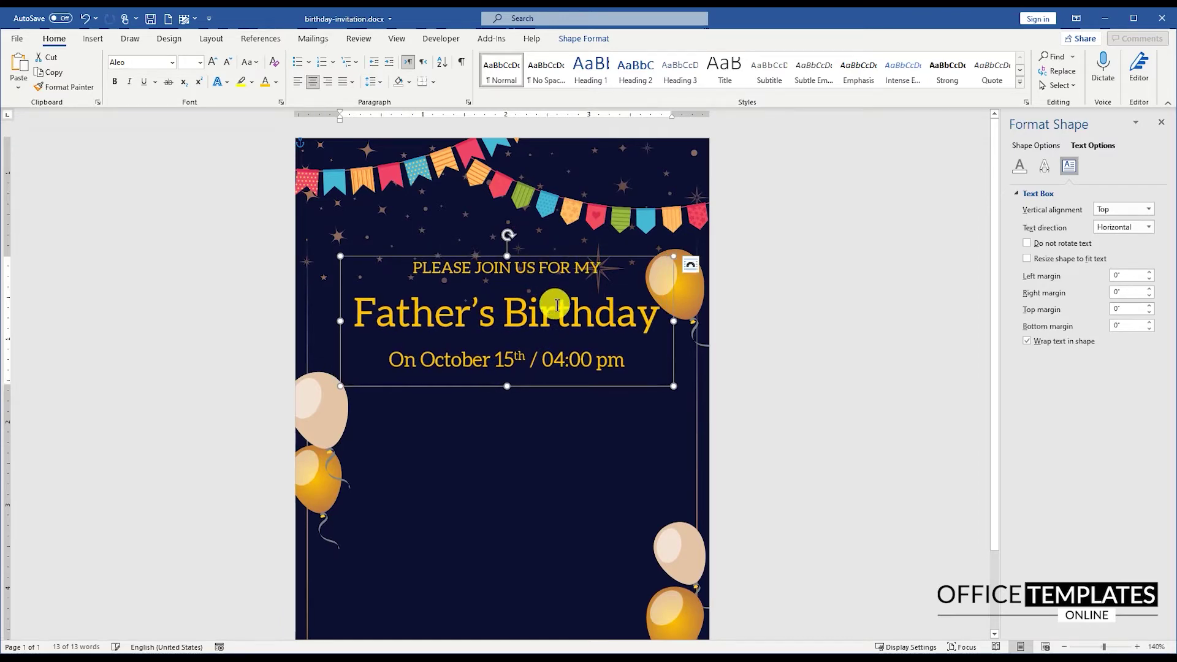
Give Father's Birthday a gradient text fill with a copper first stop and a new stop at 50%
triple_click(538, 312)
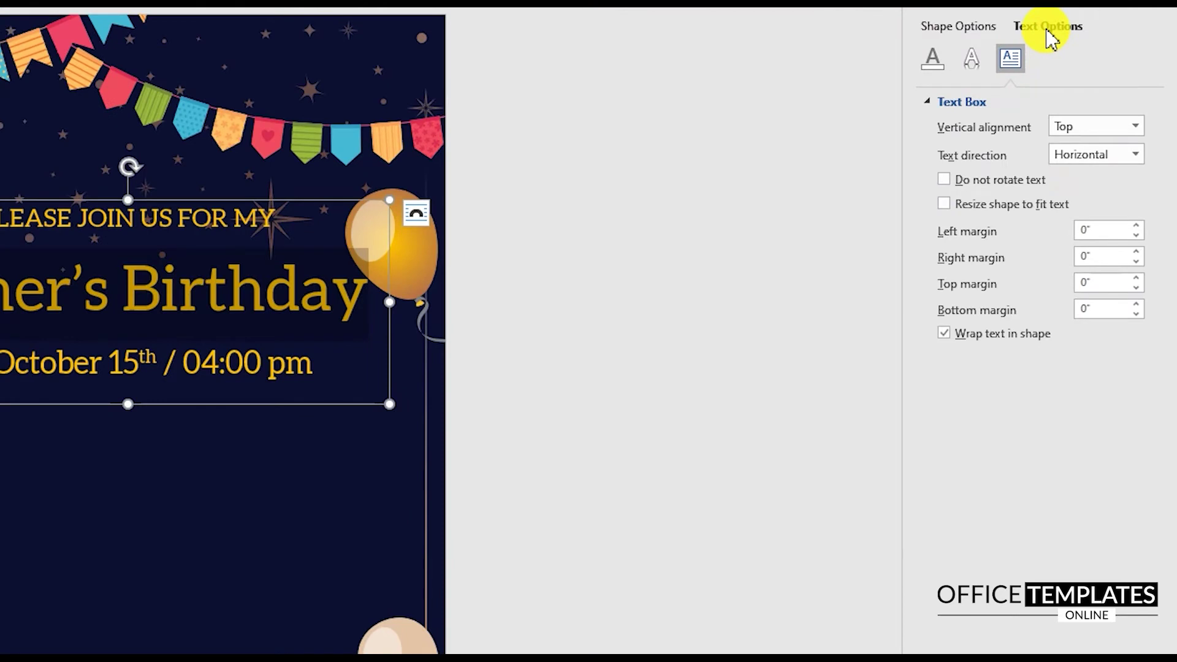
click(936, 55)
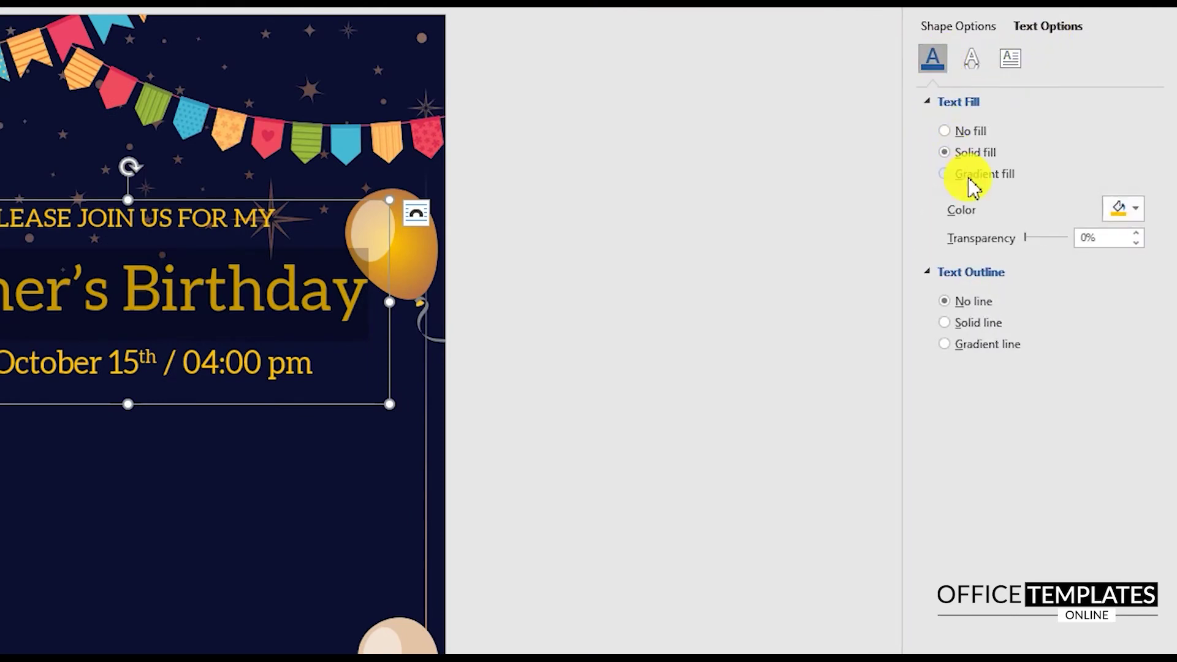
click(969, 176)
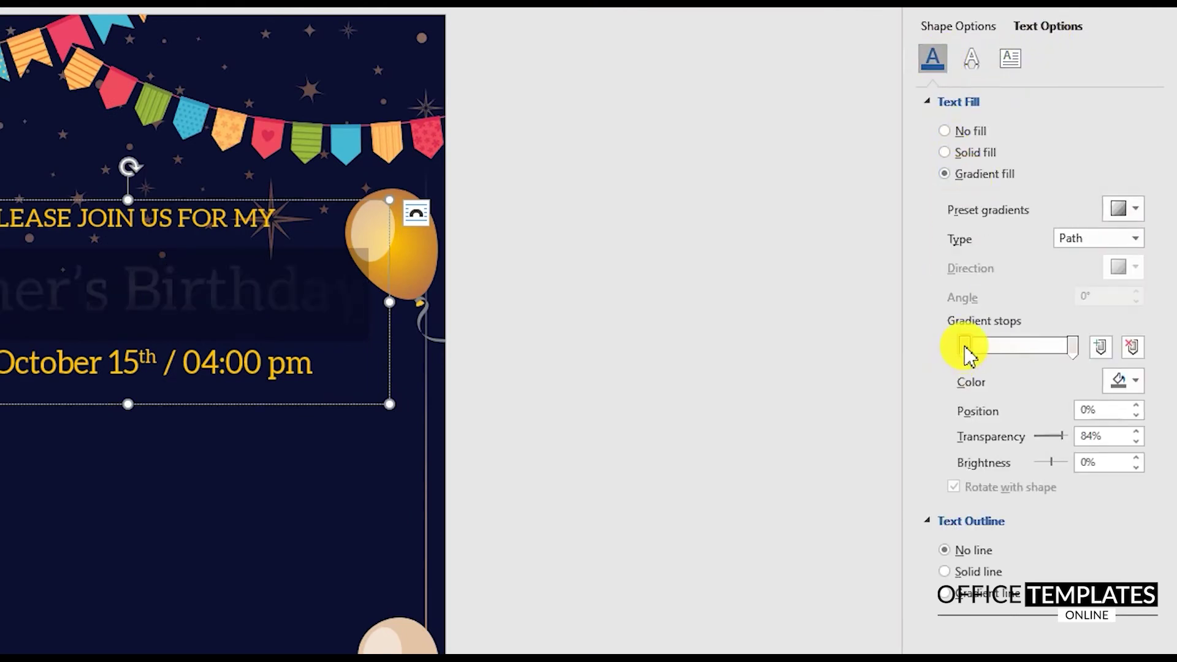
click(1123, 380)
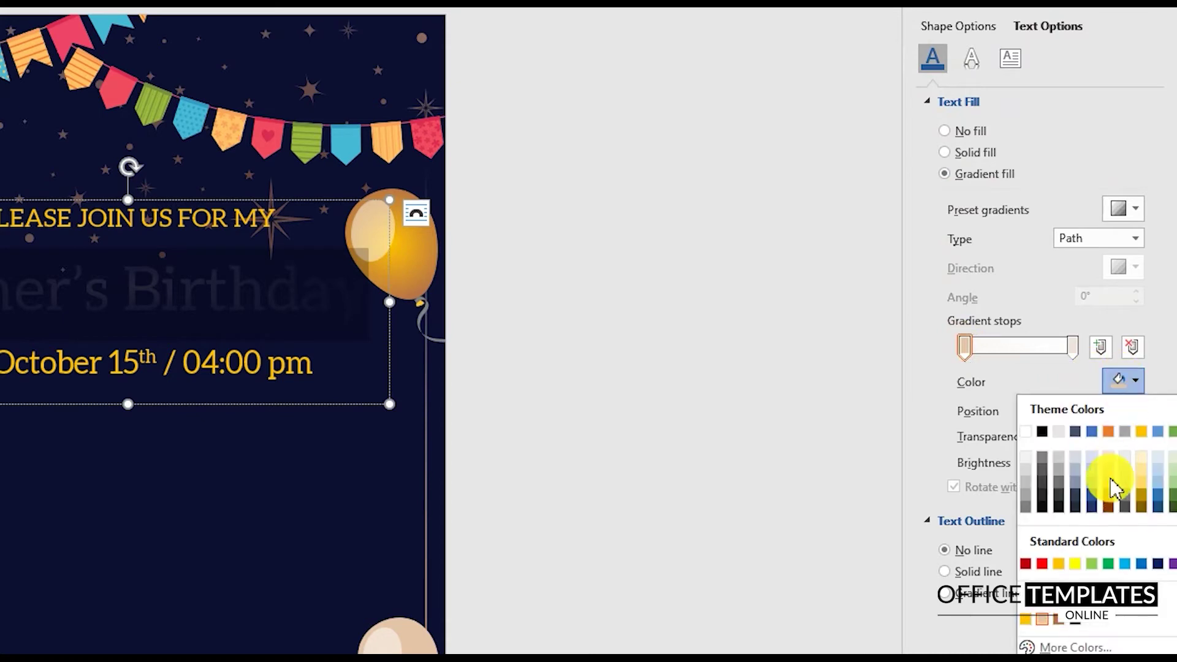
click(1058, 620)
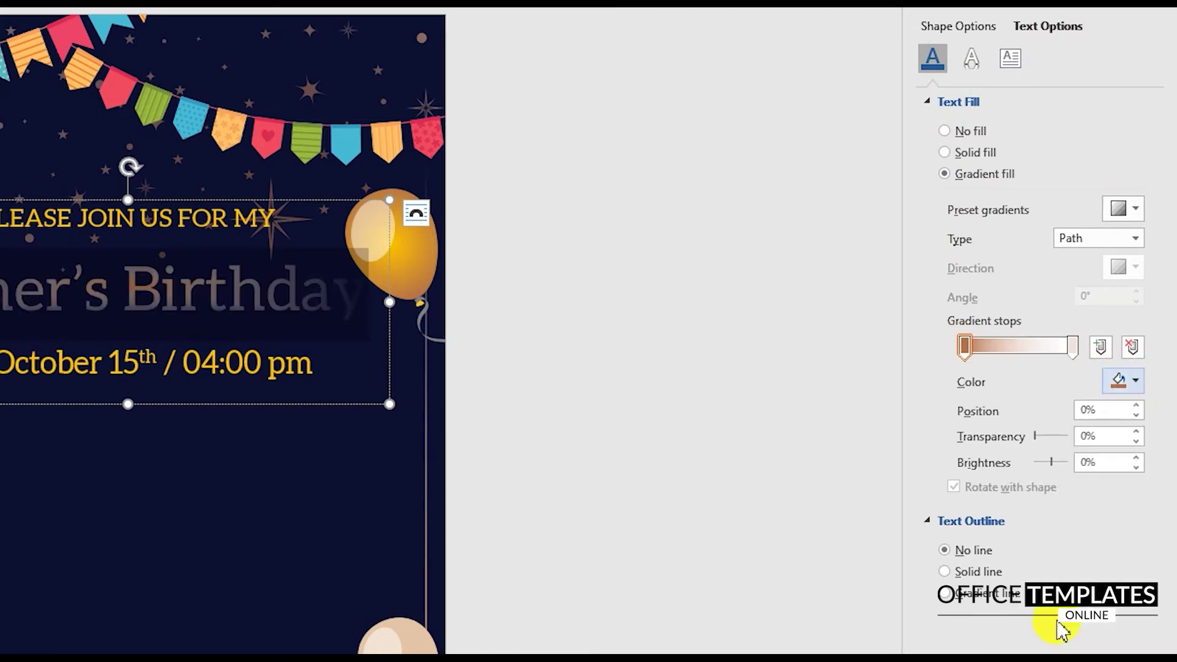
click(1016, 348)
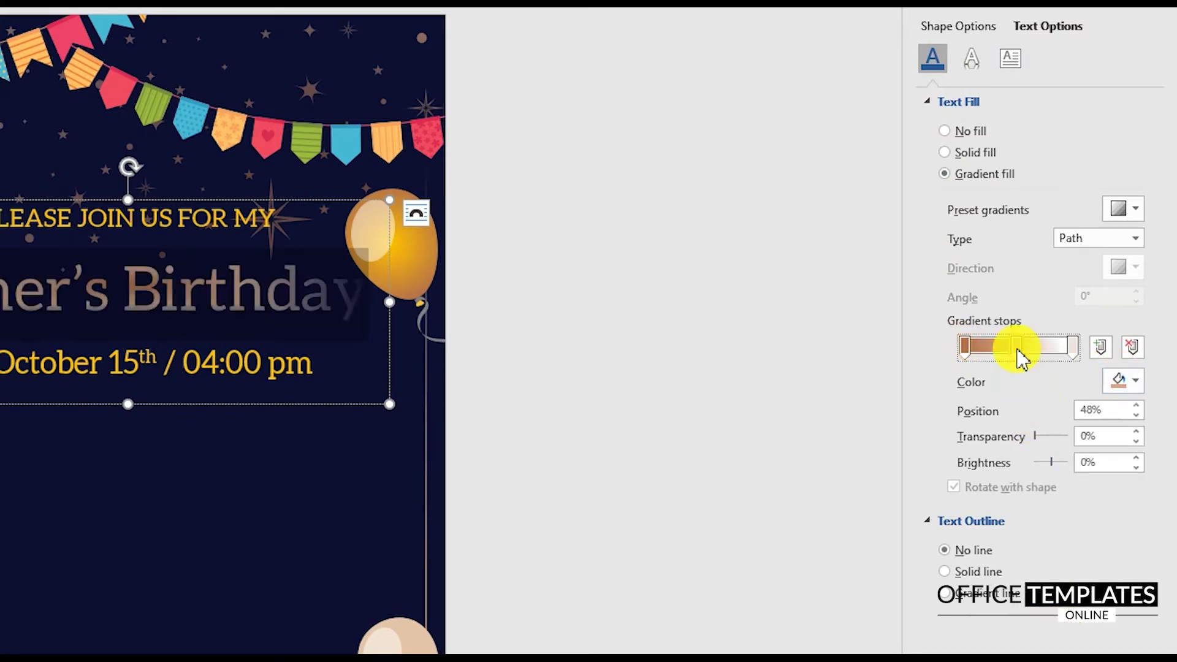
click(993, 412)
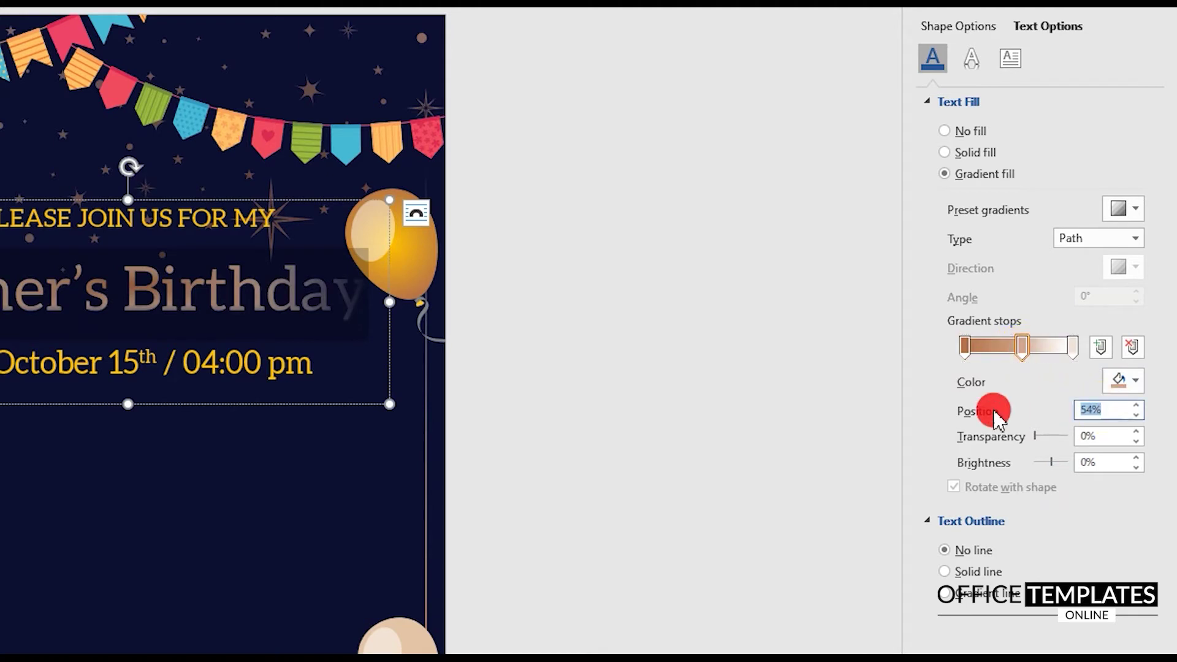
text(50)
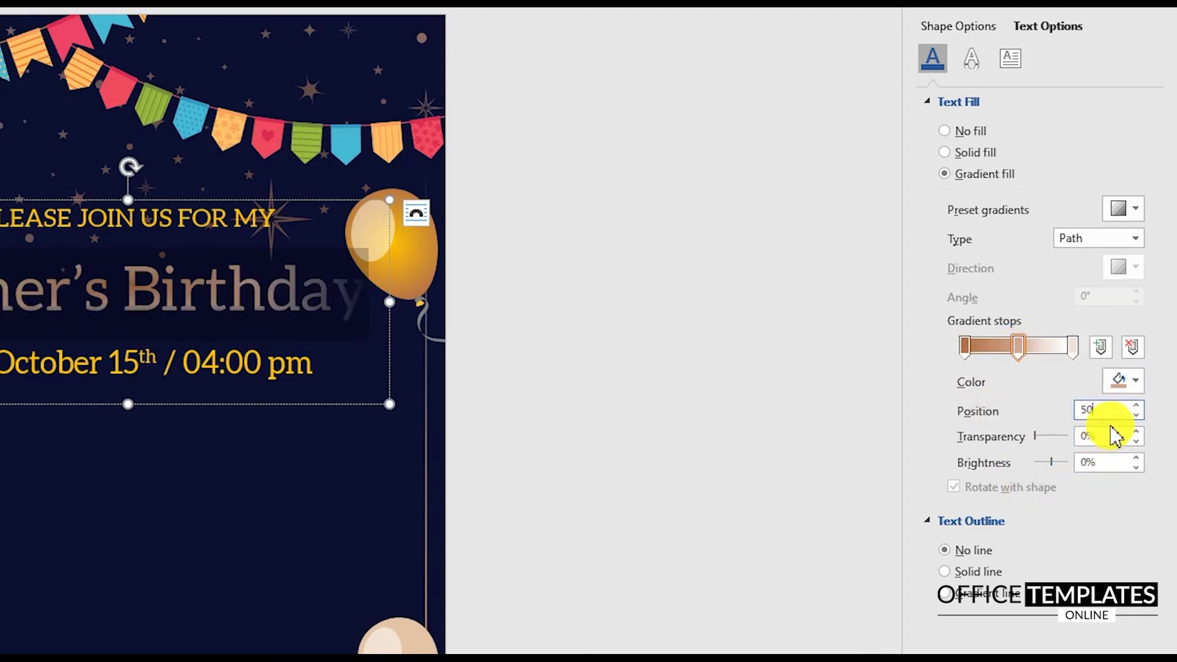
Set the middle stop at brightness 80, the last stop brown, and make the gradient radial
click(1127, 383)
click(1037, 619)
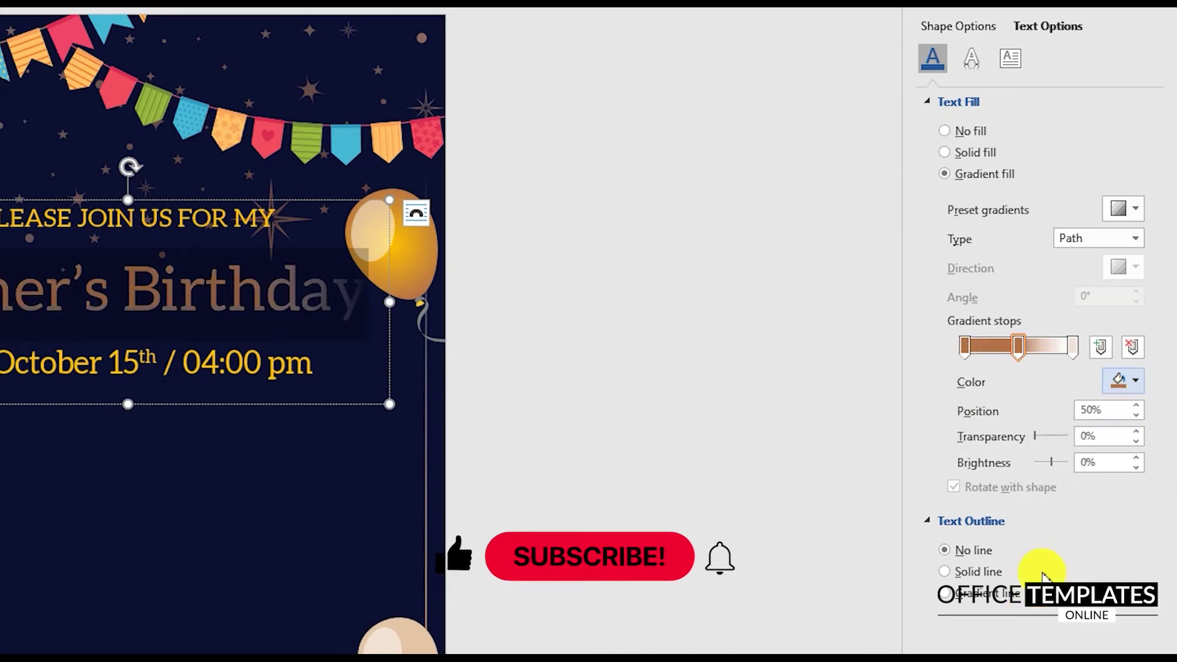
click(1036, 466)
text(80)
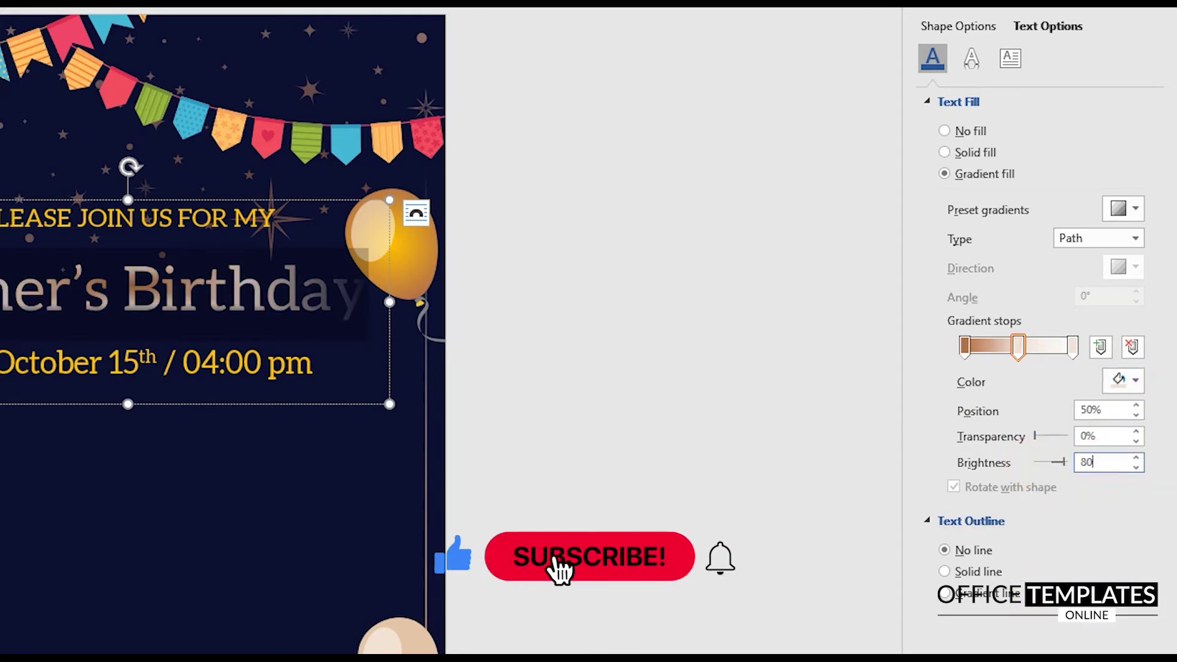
click(1072, 348)
click(1134, 381)
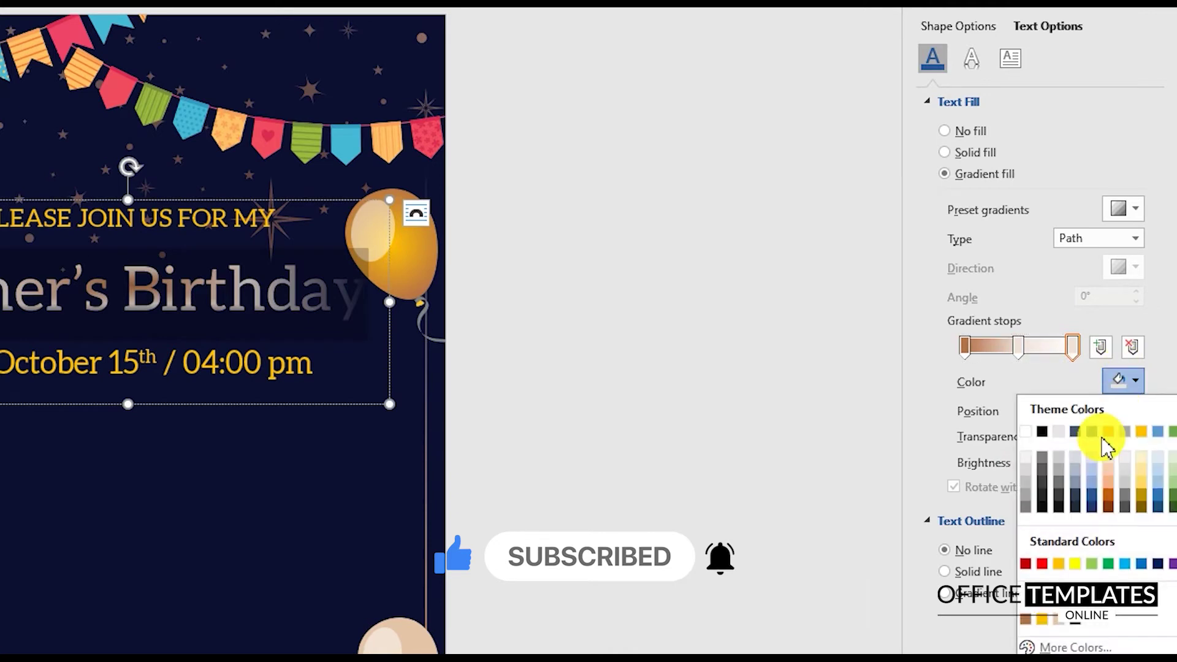
click(1034, 618)
text(24)
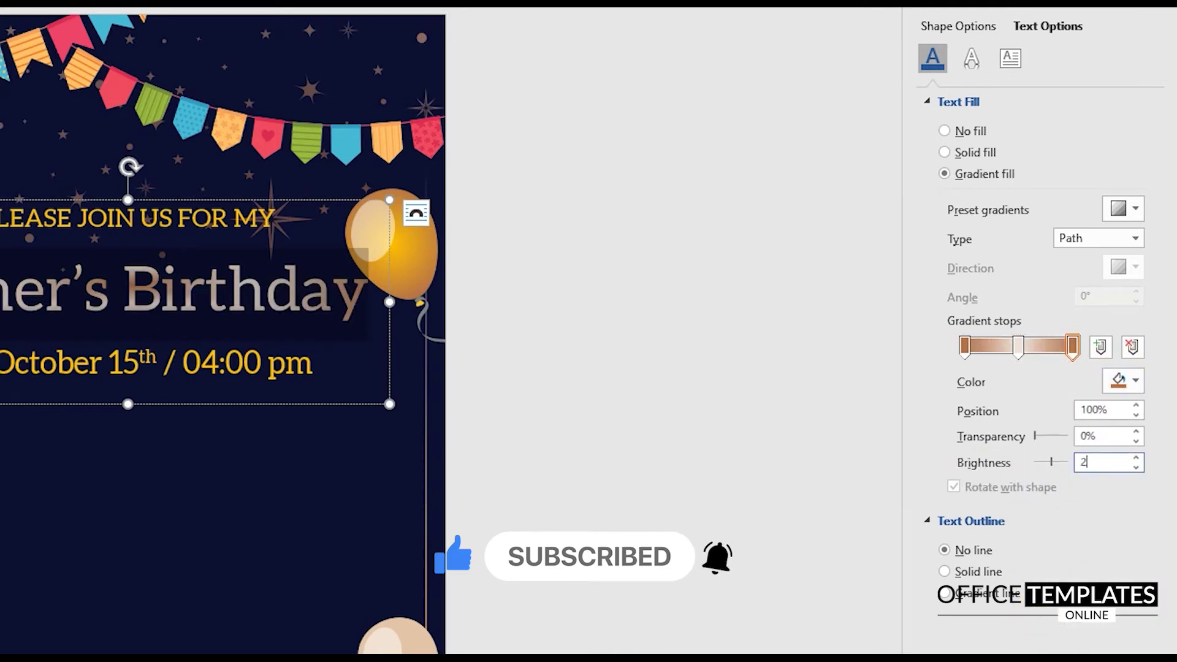
click(1134, 240)
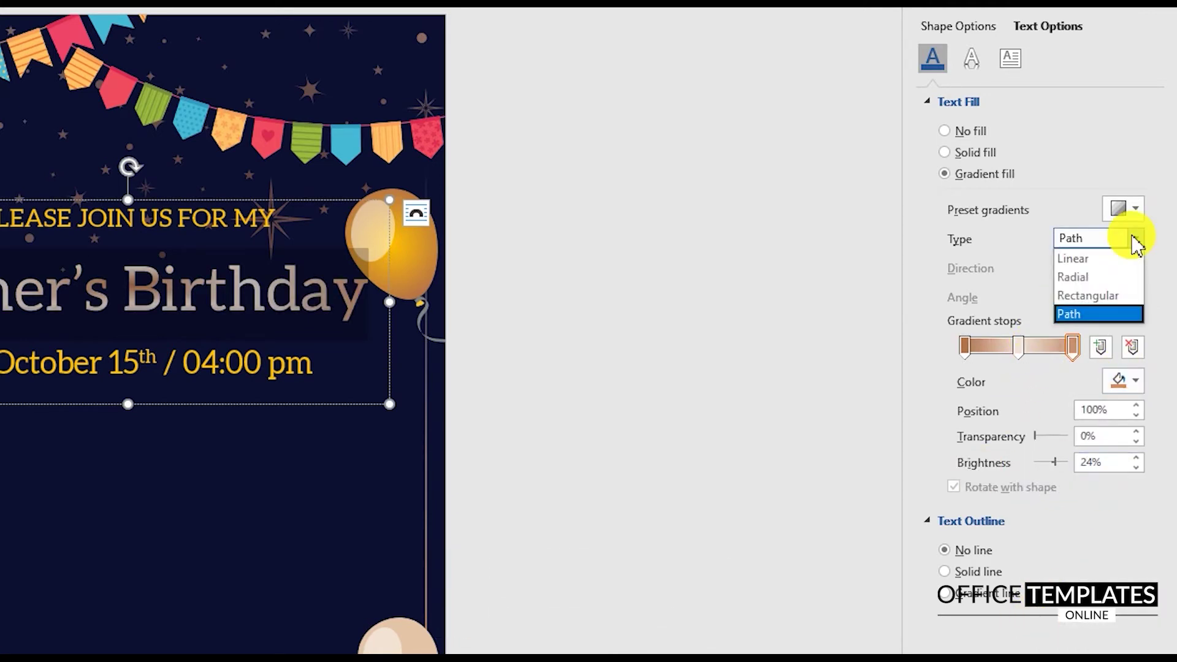
click(1086, 276)
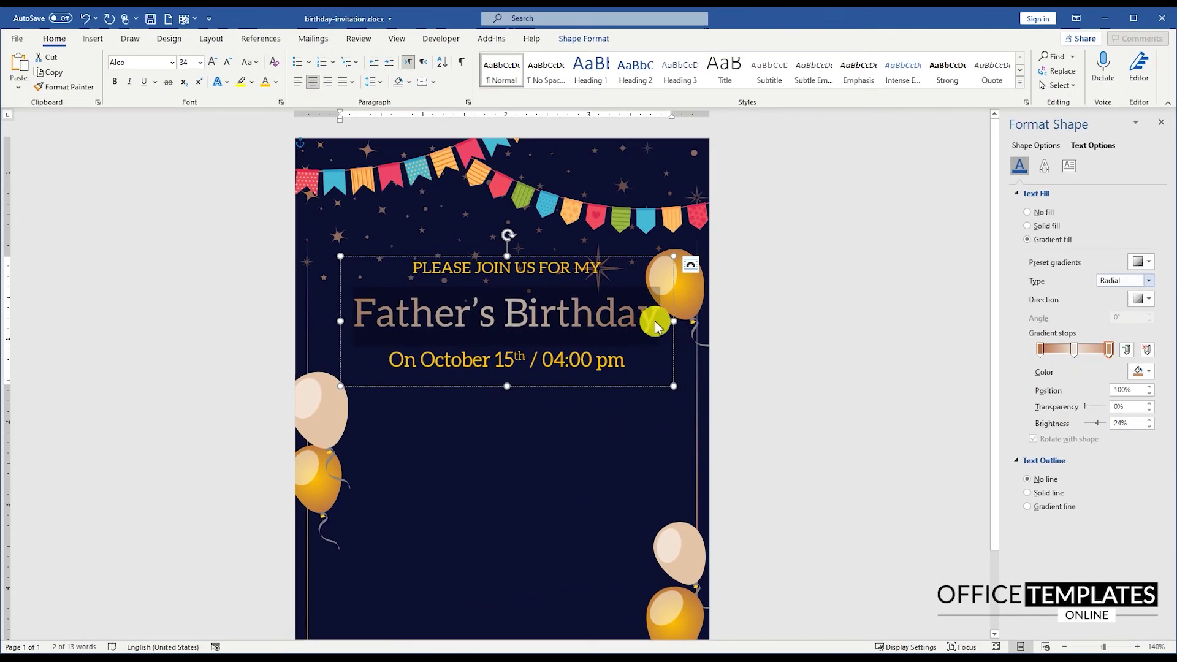
Extend the text box down and place the caret on the empty line below the date
click(256, 301)
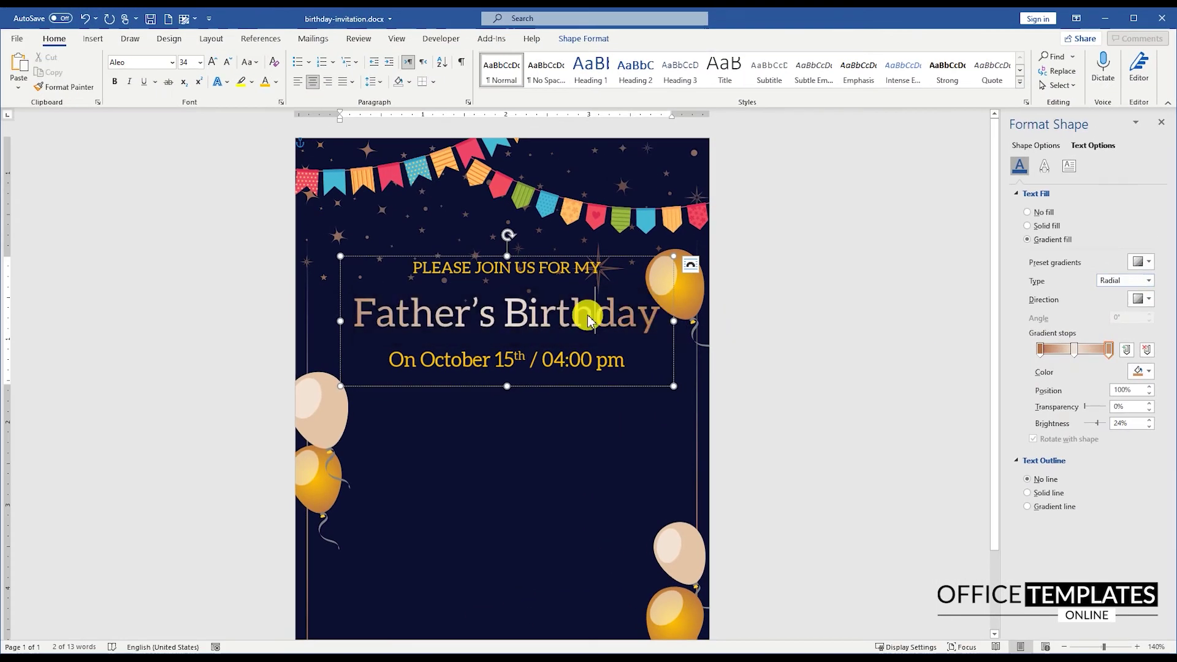
drag(510, 415, 518, 465)
click(634, 371)
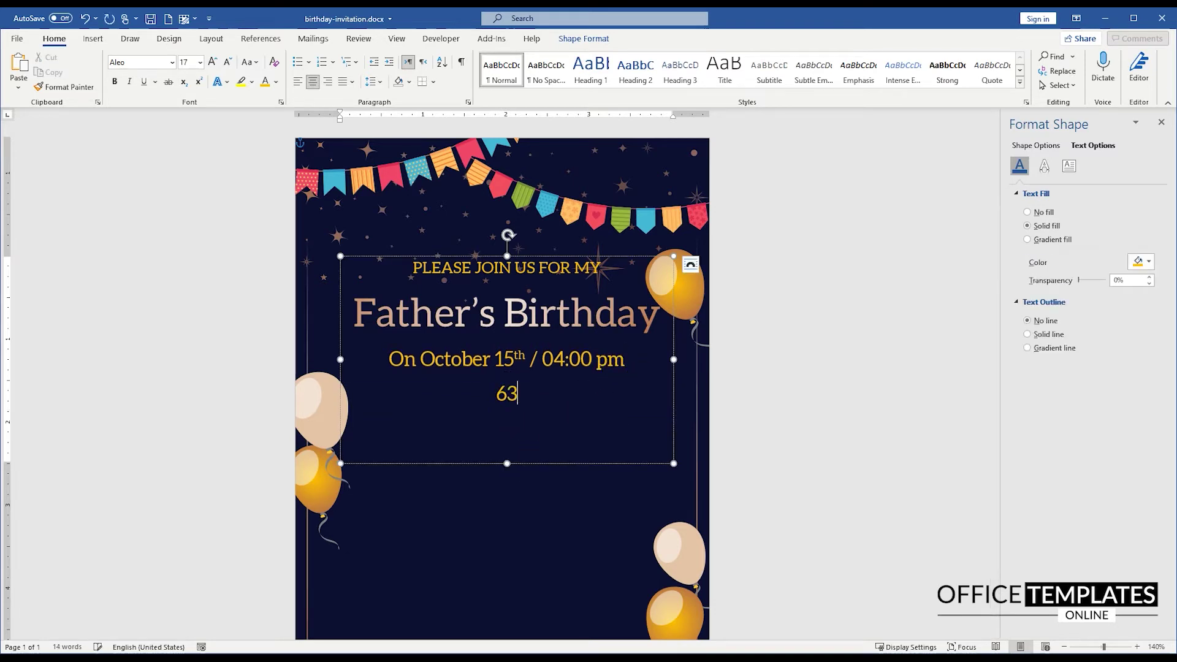
Set 63rd to 87 pt and enlarge the text box to show it fully
double_click(506, 395)
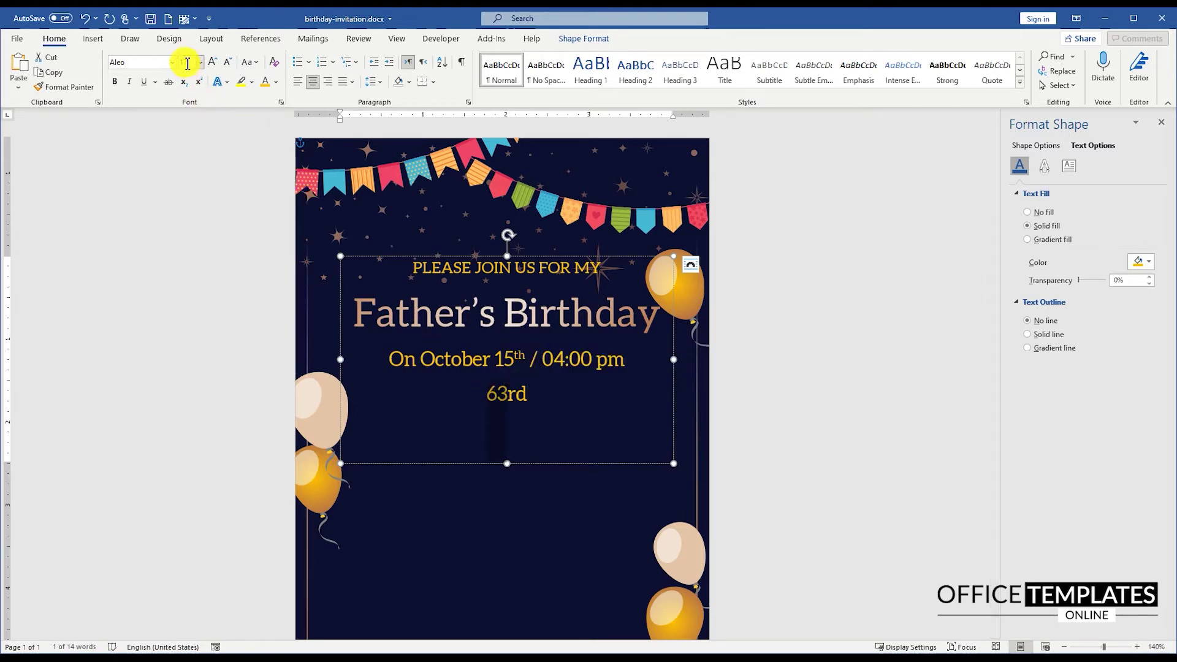
text(87)
key(Return)
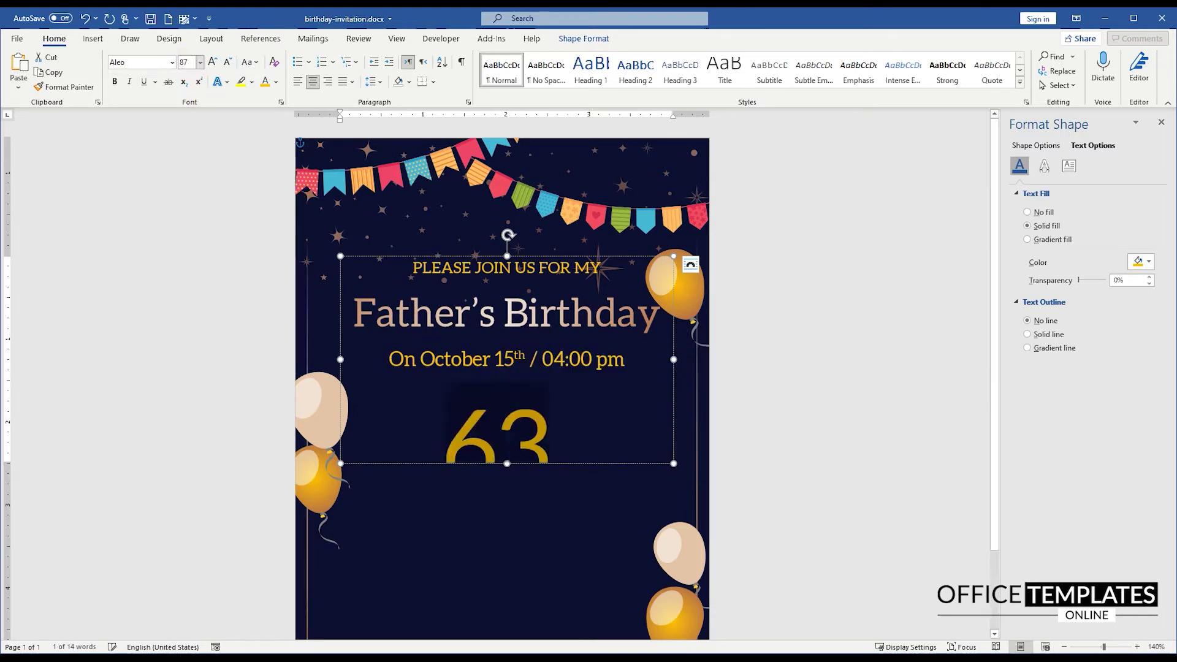
drag(507, 464, 568, 478)
Make the rd 58 pt and bold the digits 63
text(58)
key(Return)
drag(423, 444, 518, 443)
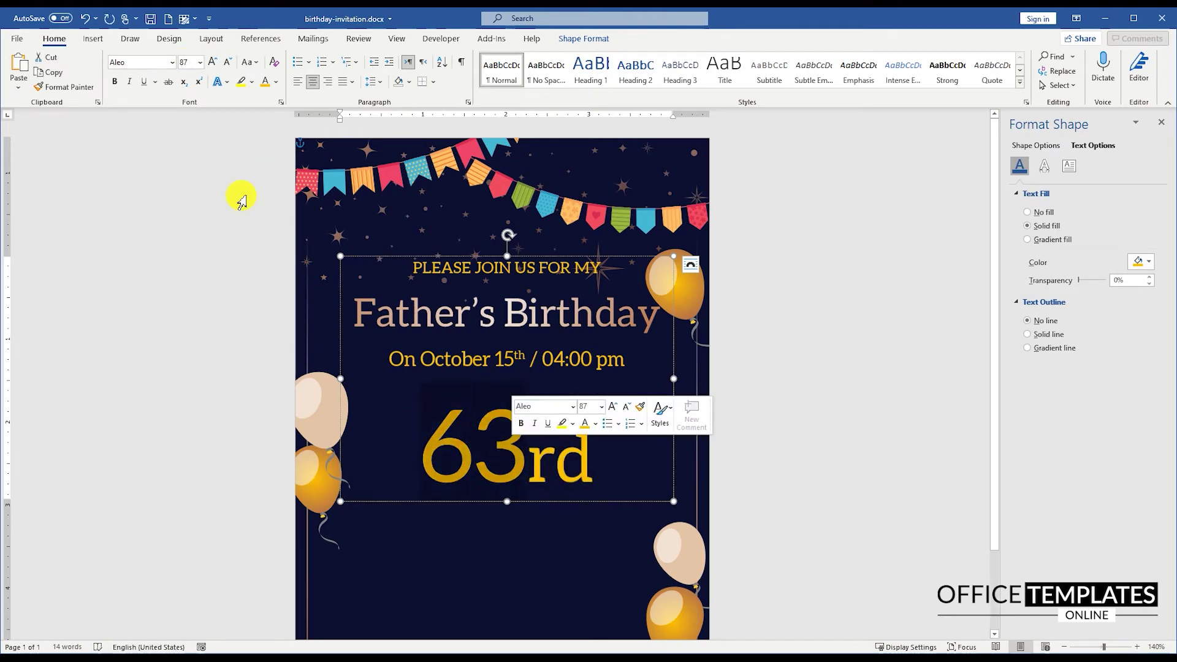
click(114, 81)
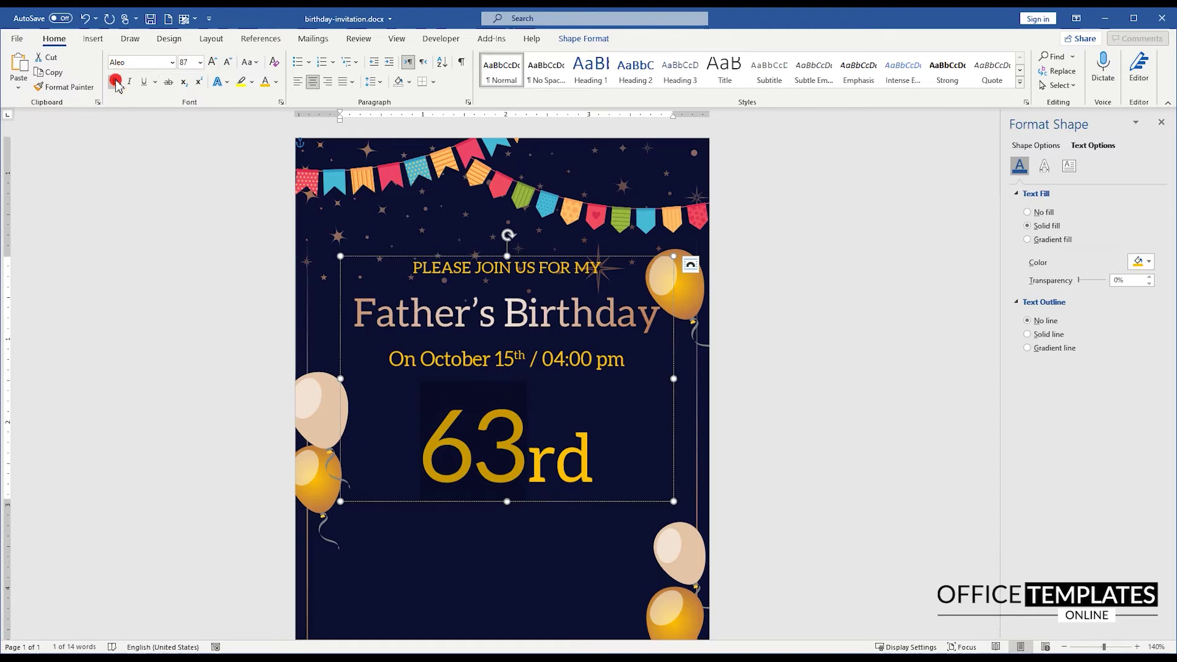
click(480, 454)
double_click(482, 454)
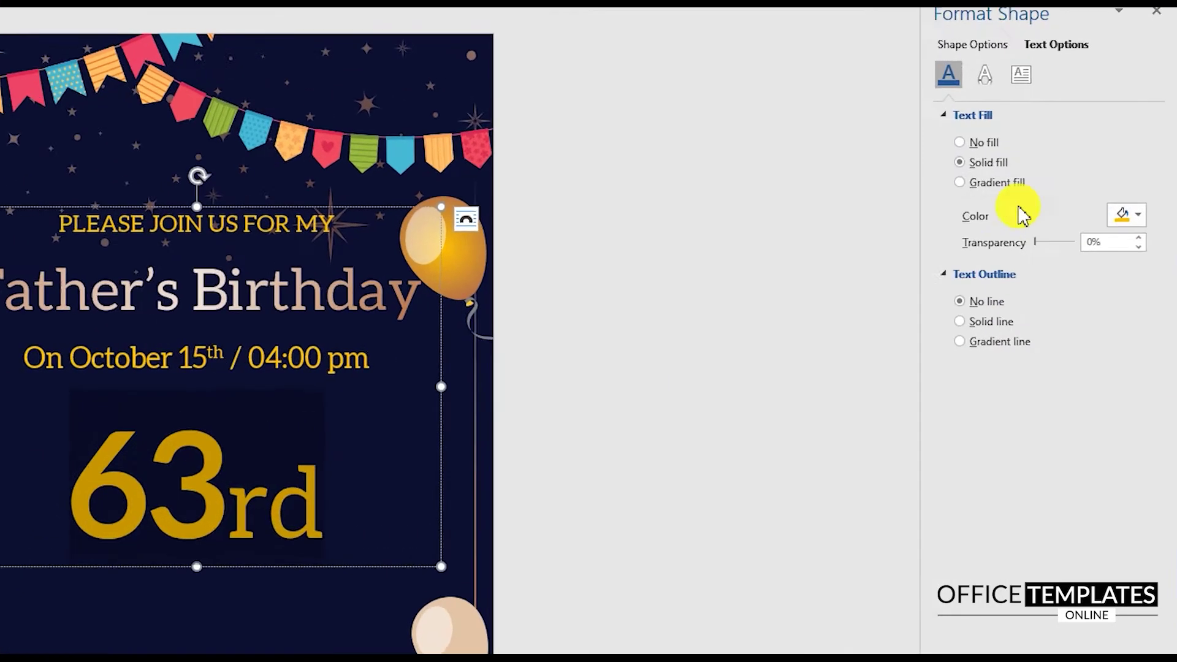
Give 63rd a gradient fill with an orange first stop and a copper last stop
click(1044, 239)
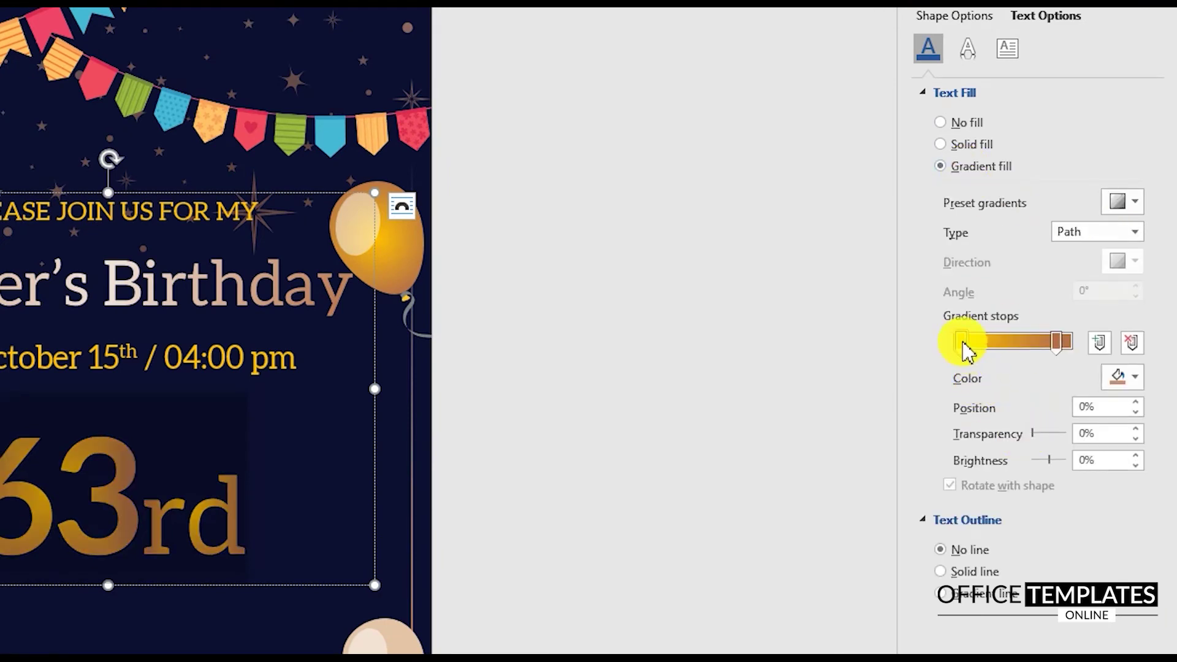
click(1119, 376)
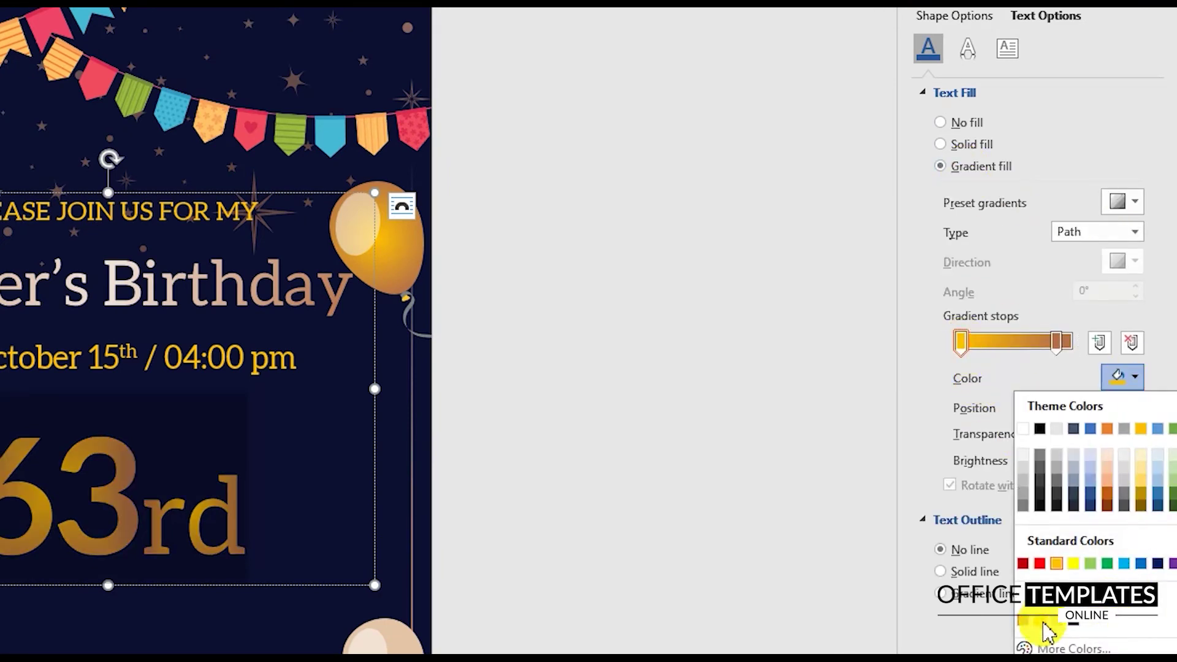
click(1057, 563)
click(1057, 341)
click(1131, 379)
click(1022, 621)
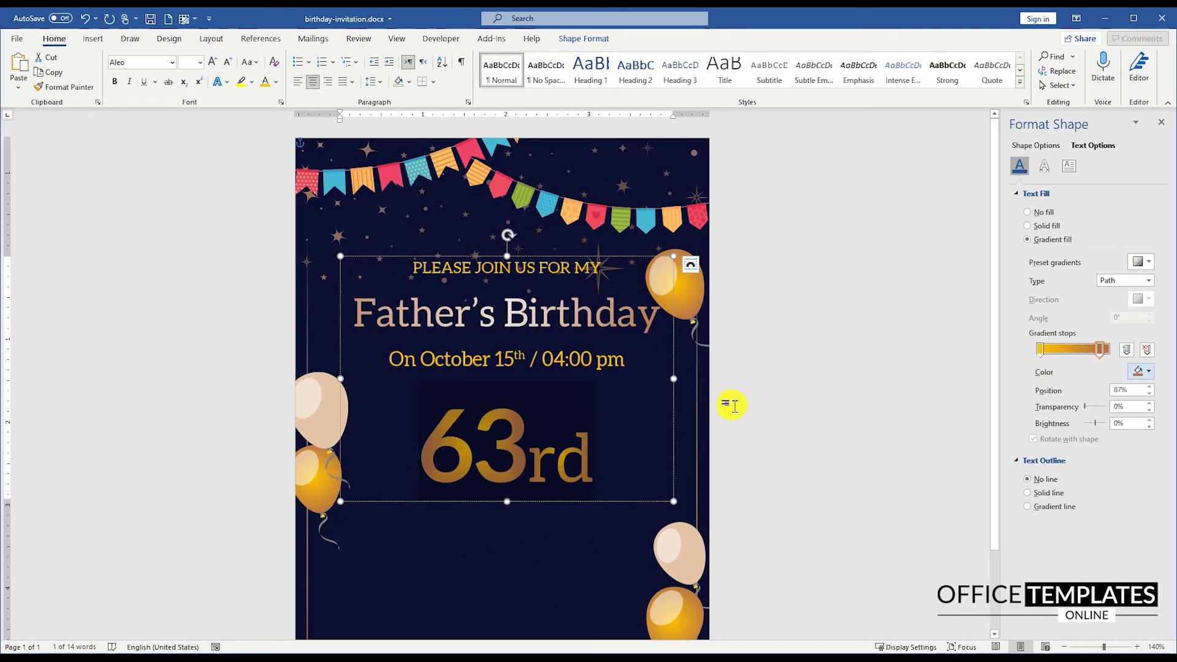
click(391, 262)
click(92, 41)
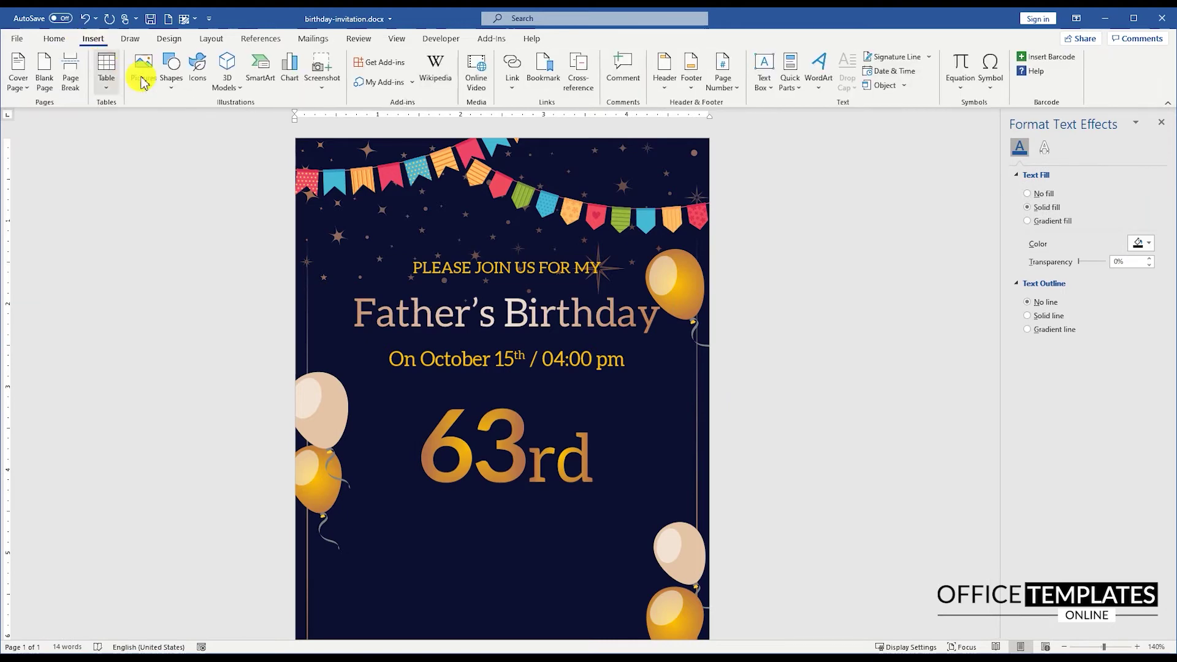
Insert hat-3.svg from this device and set it In Front of Text
click(143, 70)
click(163, 126)
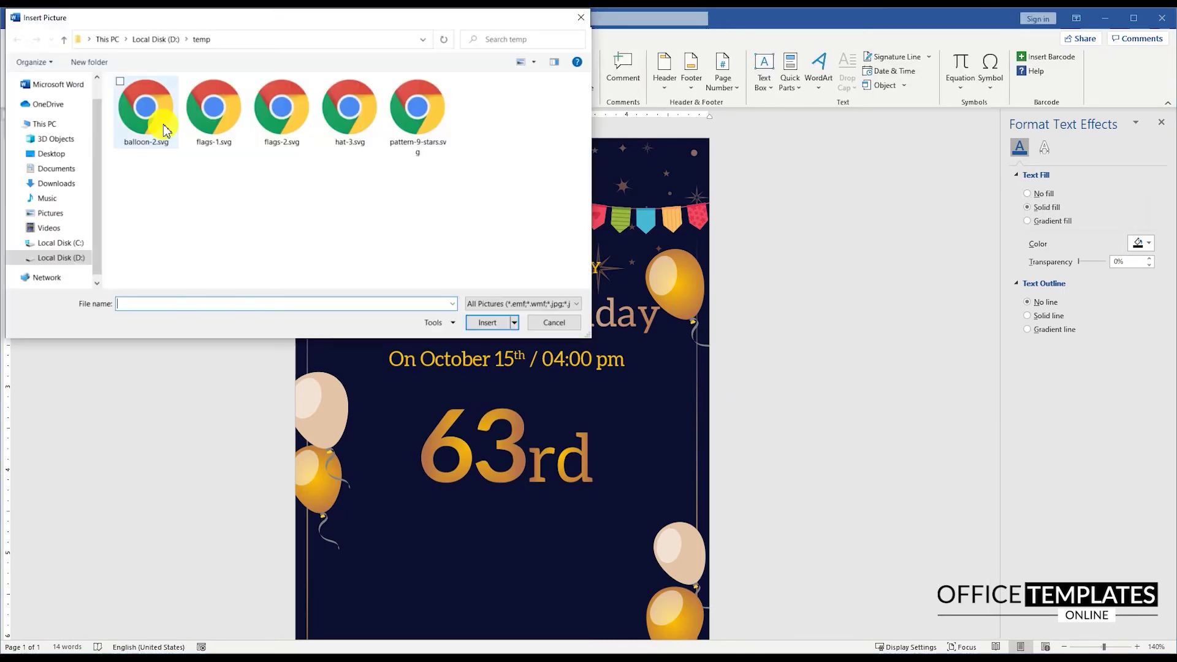
double_click(311, 145)
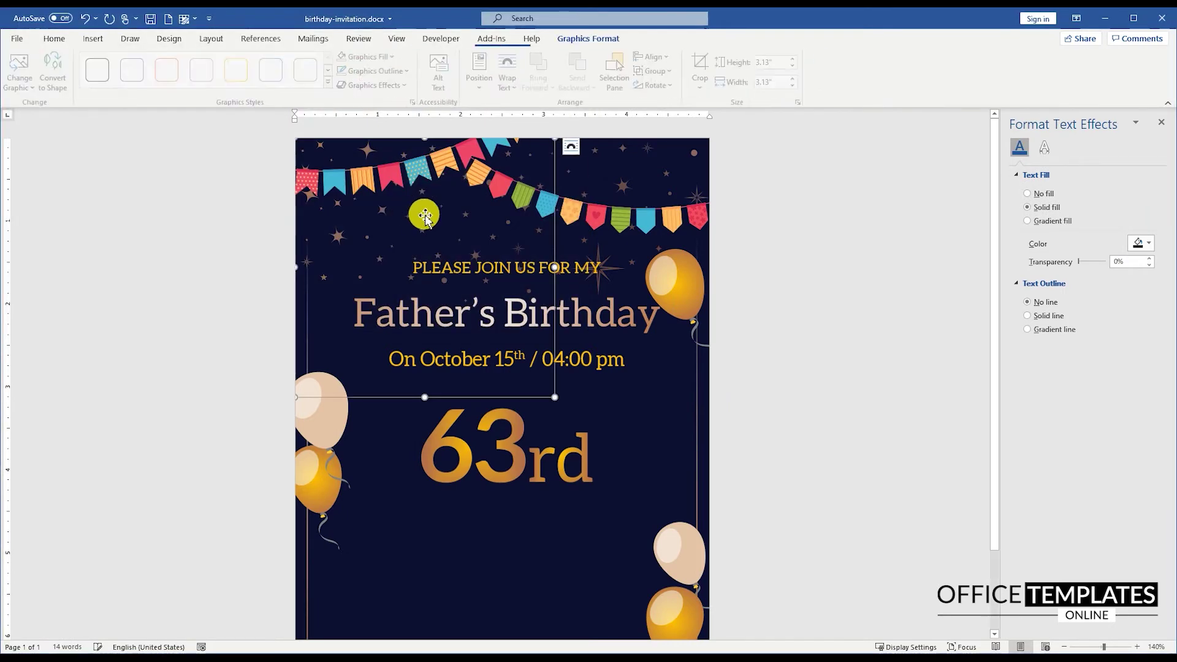
click(570, 149)
click(663, 263)
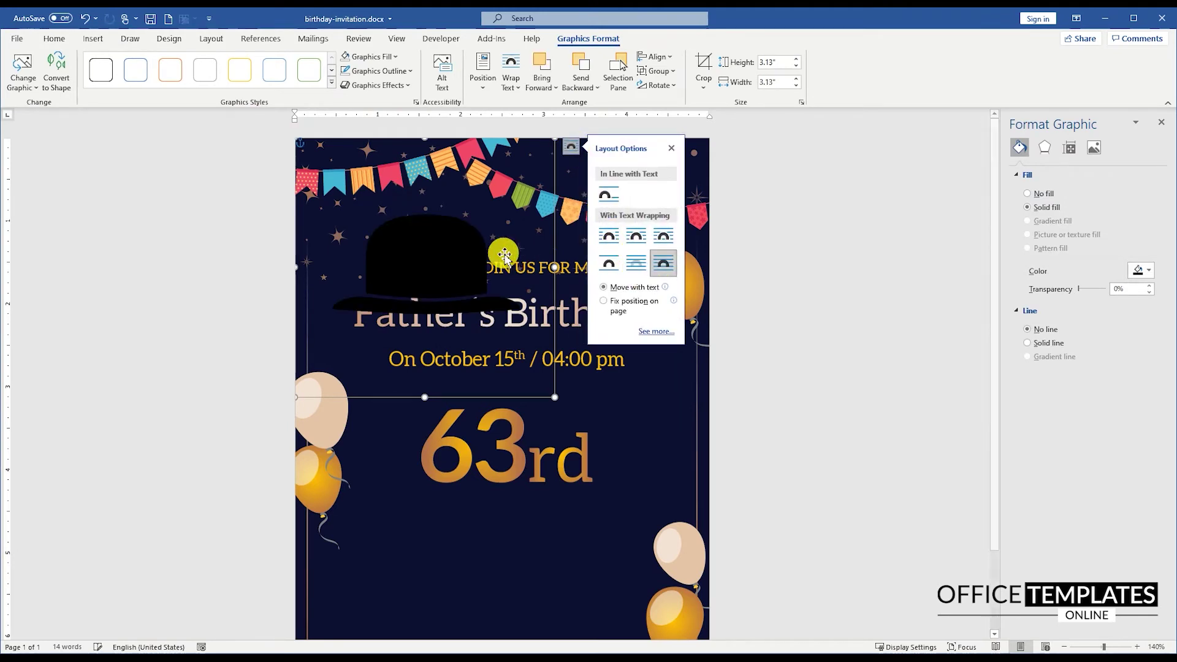
Convert the hat to shapes, cut and paste them, group them, and move the hat above 63rd
right_click(442, 245)
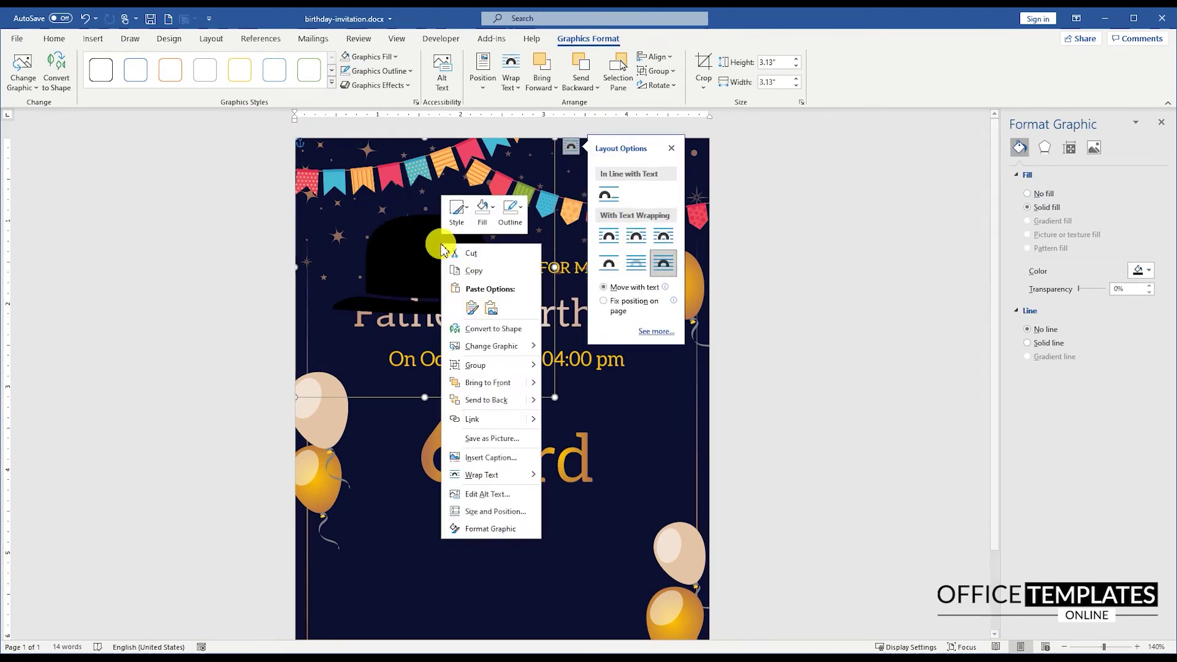
click(503, 330)
click(440, 293)
shift+click(446, 310)
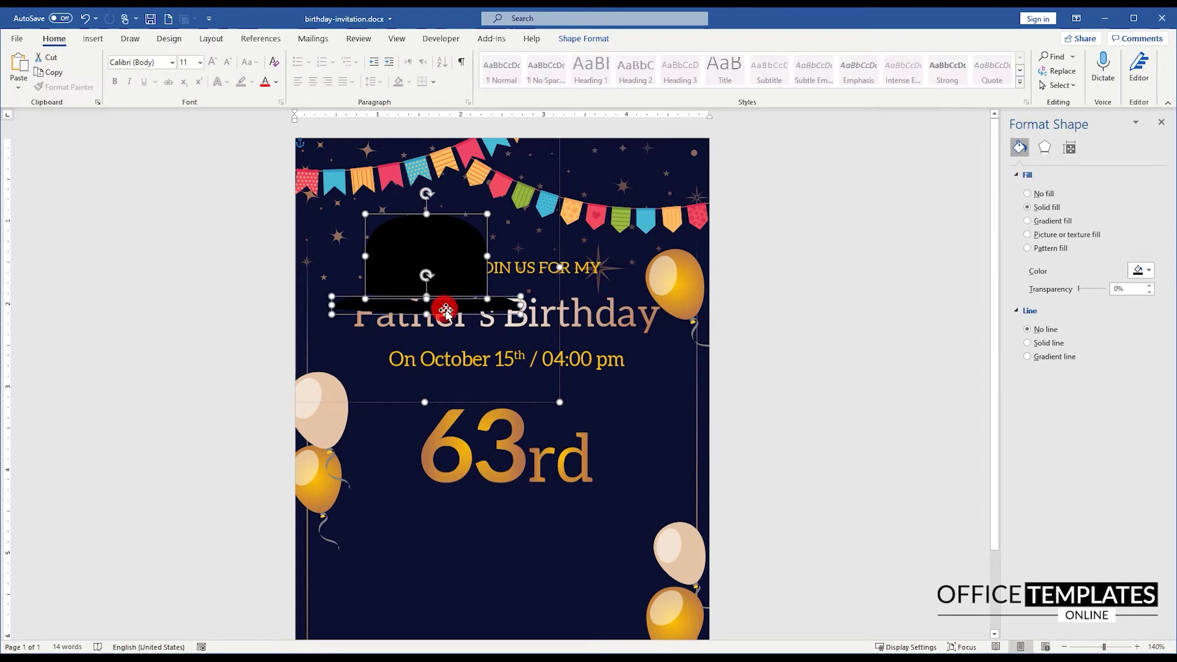
key(ctrl+x)
key(ctrl+v)
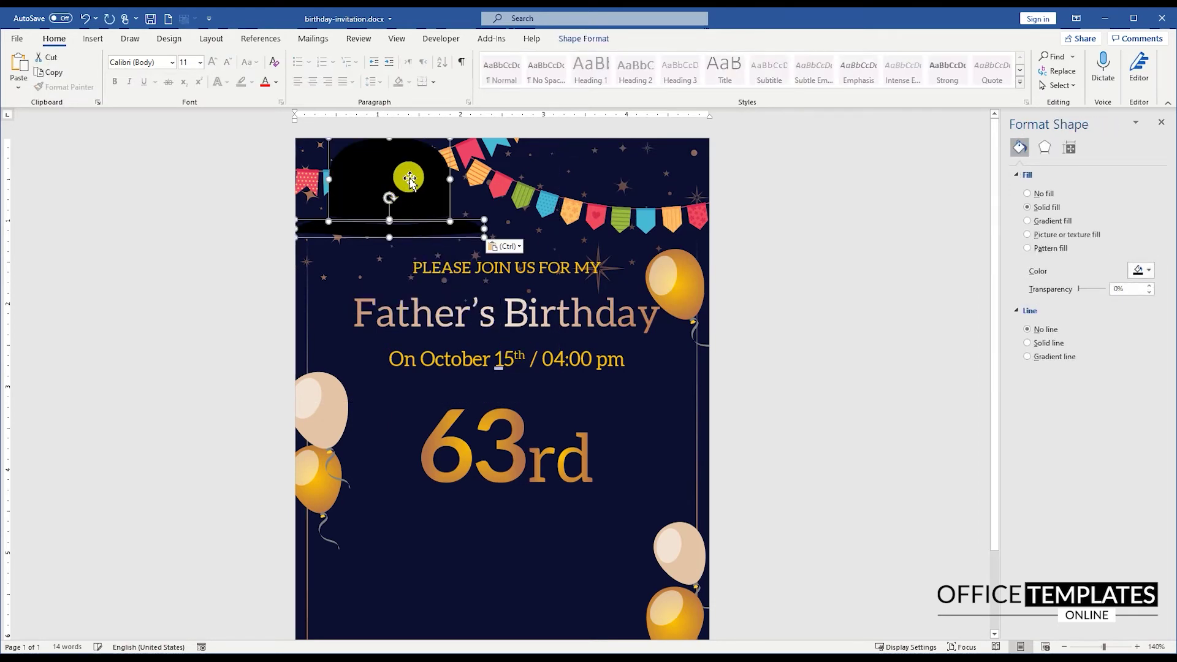
right_click(407, 178)
mouse_move(467, 261)
click(548, 262)
drag(388, 184, 527, 396)
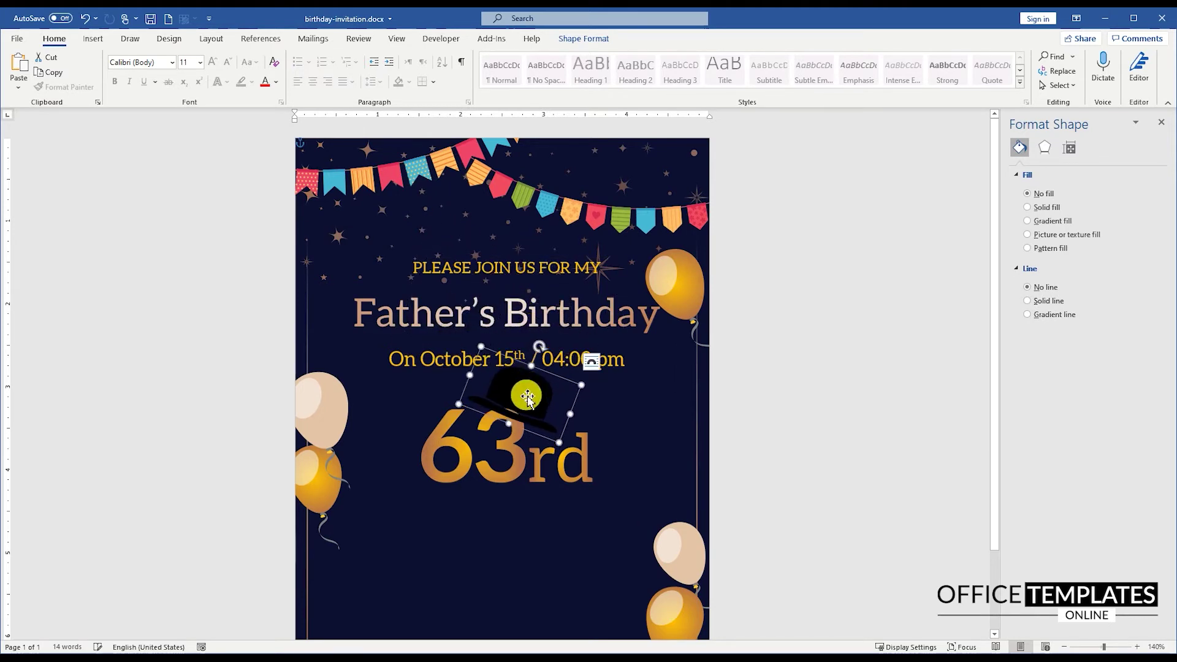
Give the hat a gradient fill using a recent gold colour on the right stop
click(1046, 223)
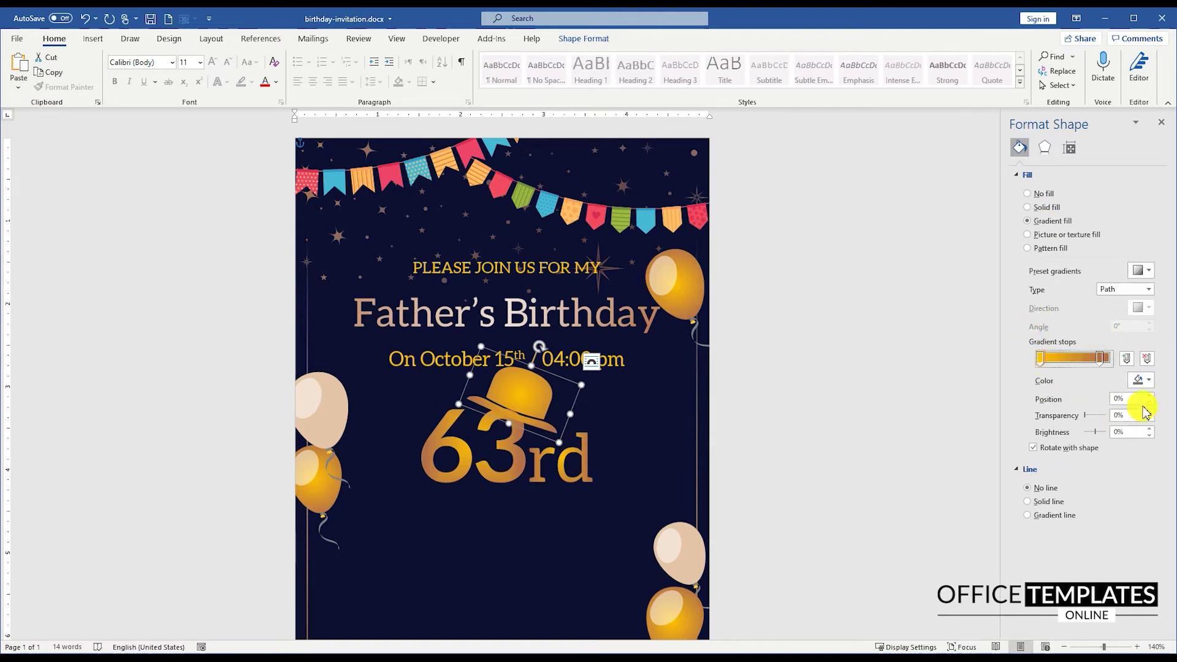
click(1145, 381)
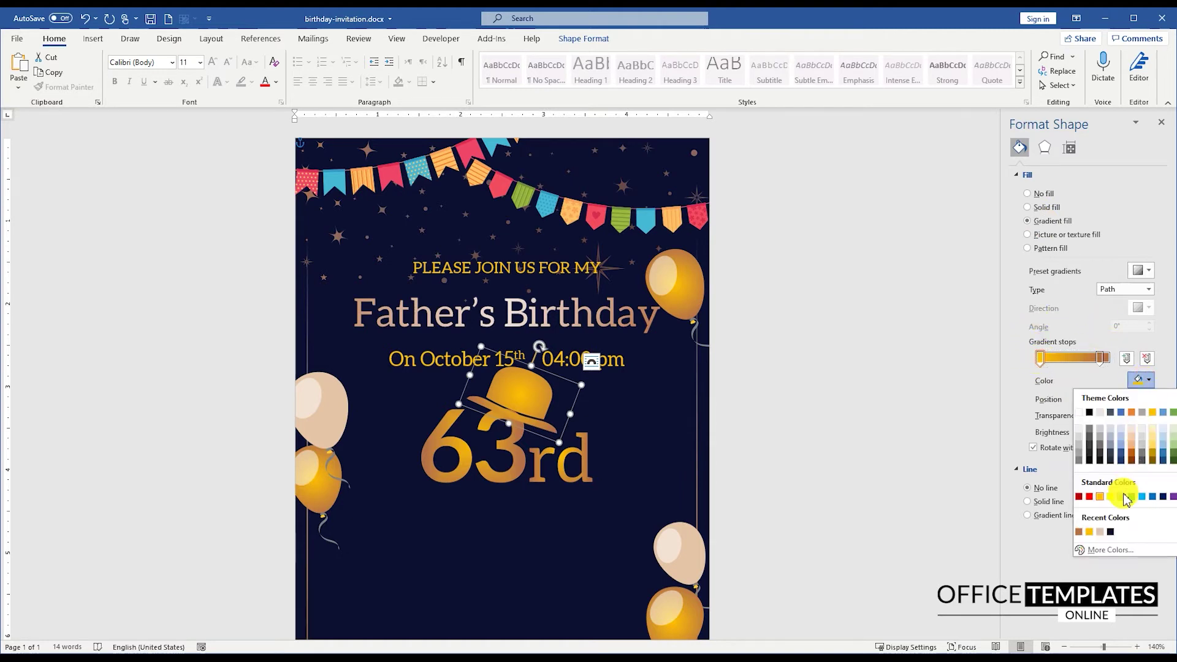
click(1102, 359)
click(1143, 382)
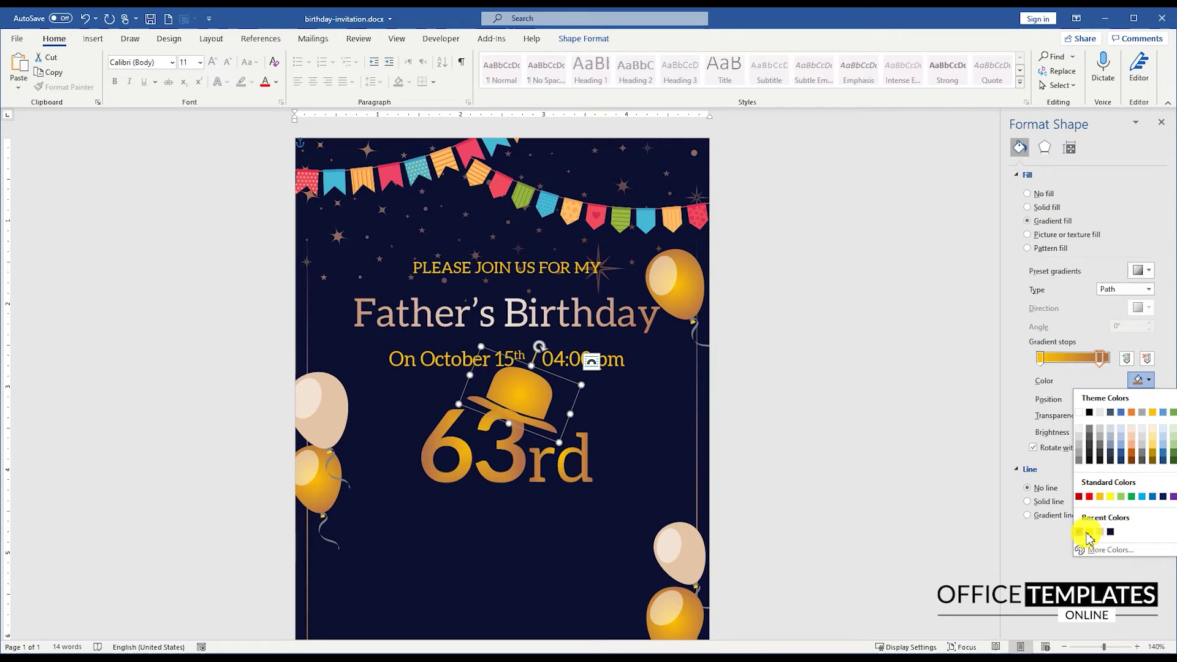
click(1101, 357)
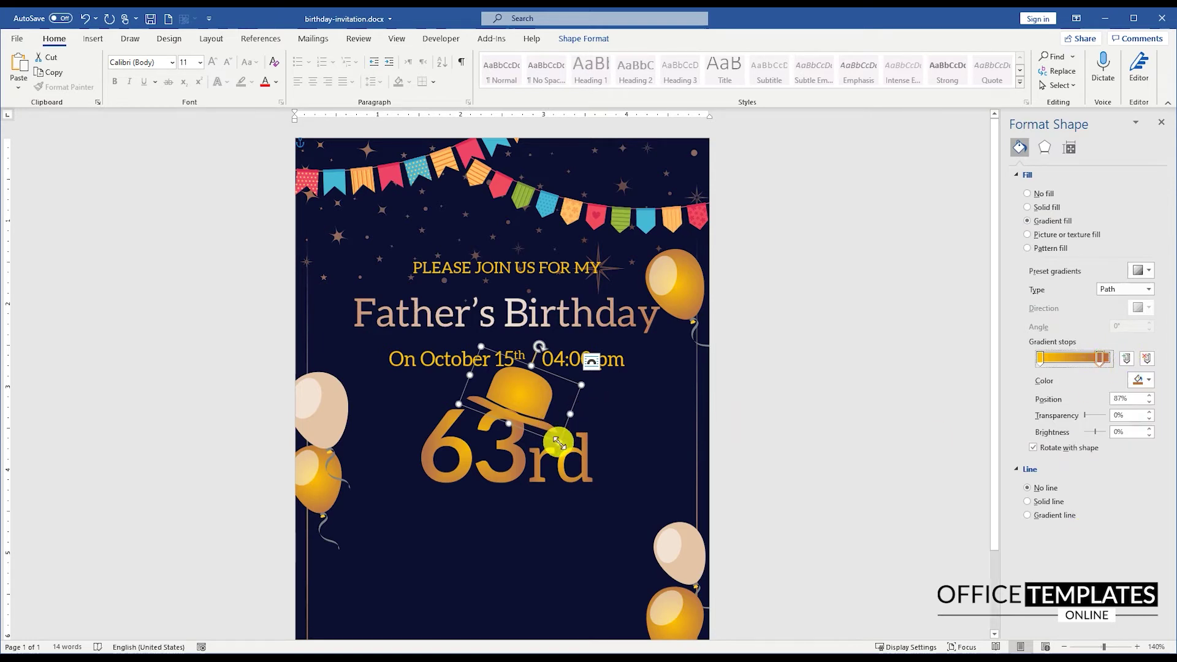
Give the hat a recent-colour outline with ¾ pt weight
right_click(528, 399)
click(596, 419)
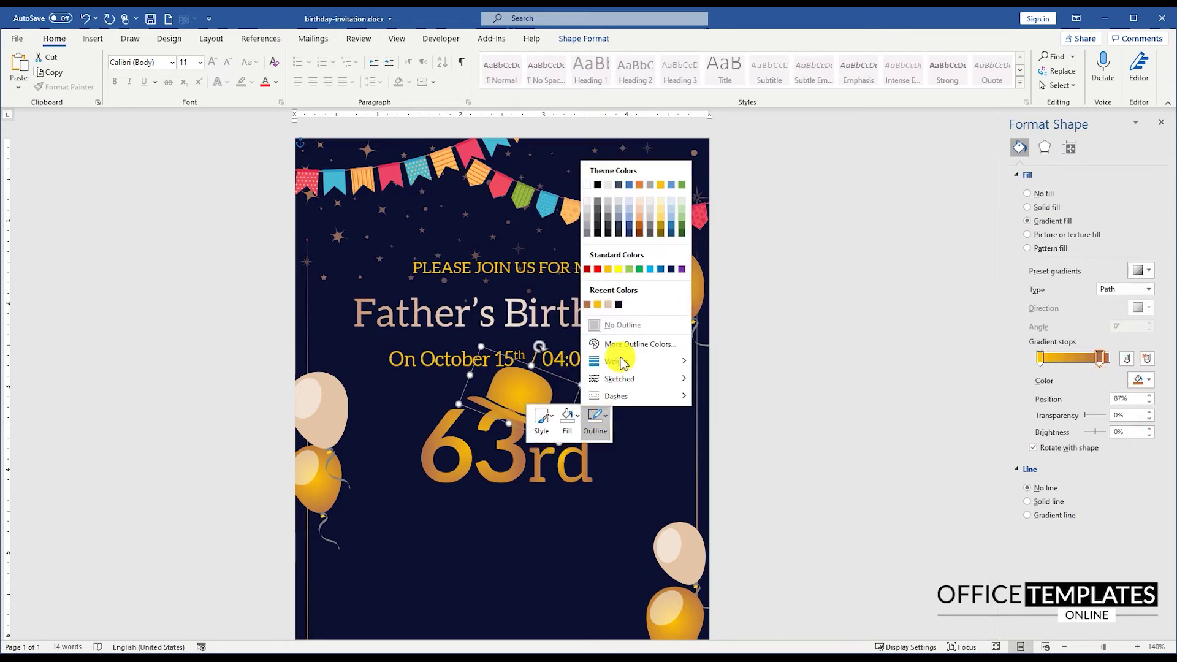
click(619, 306)
click(596, 419)
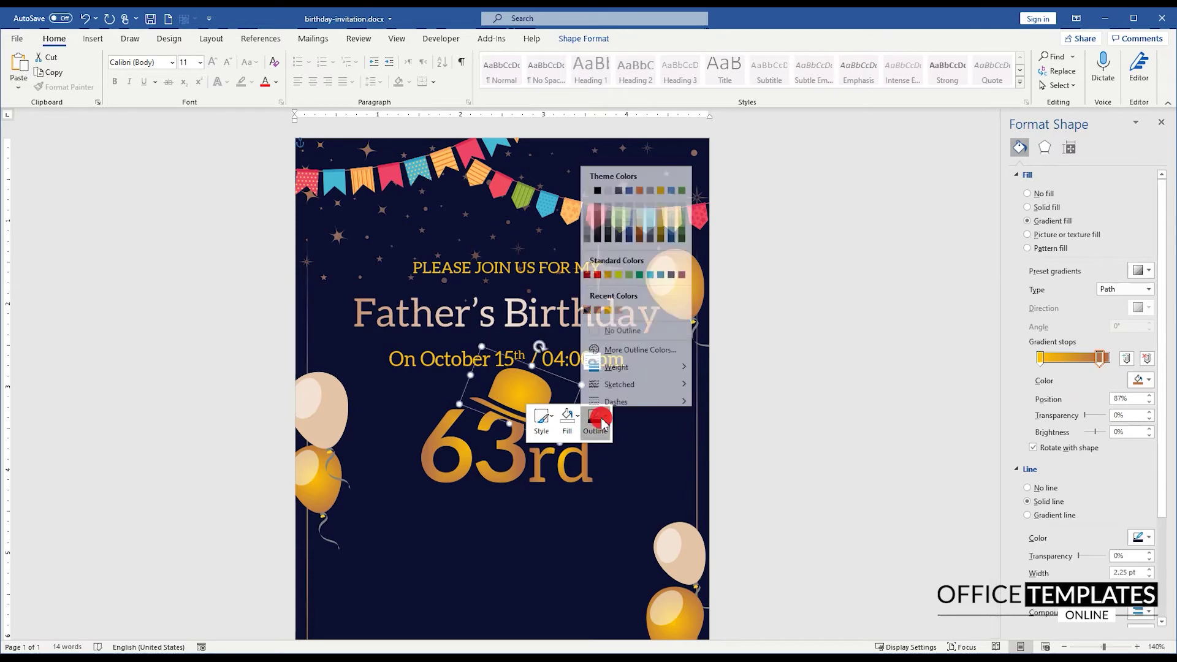
mouse_move(638, 367)
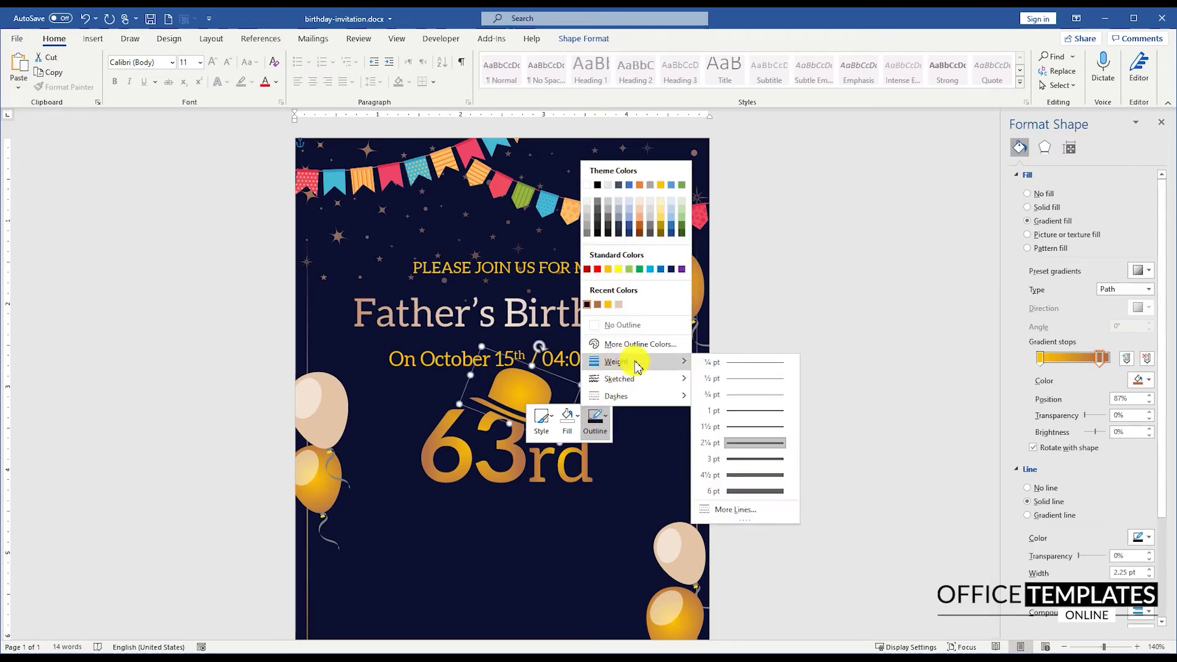
click(731, 394)
Move the hat onto the 3 of 63rd
drag(494, 372, 526, 410)
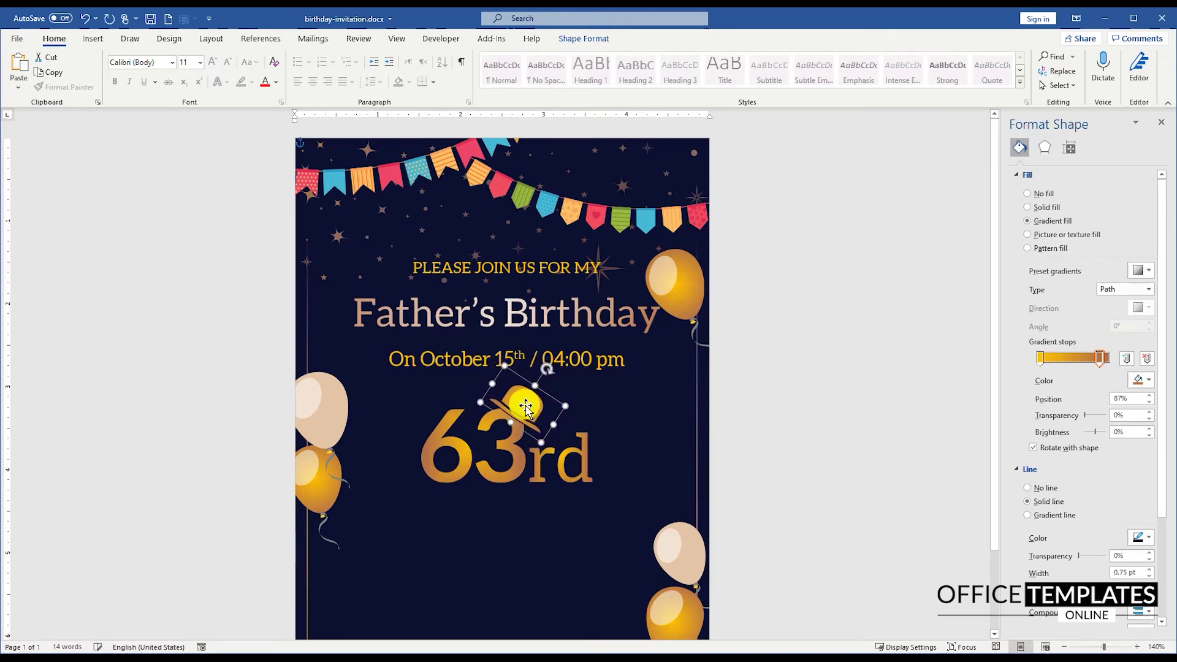
click(466, 420)
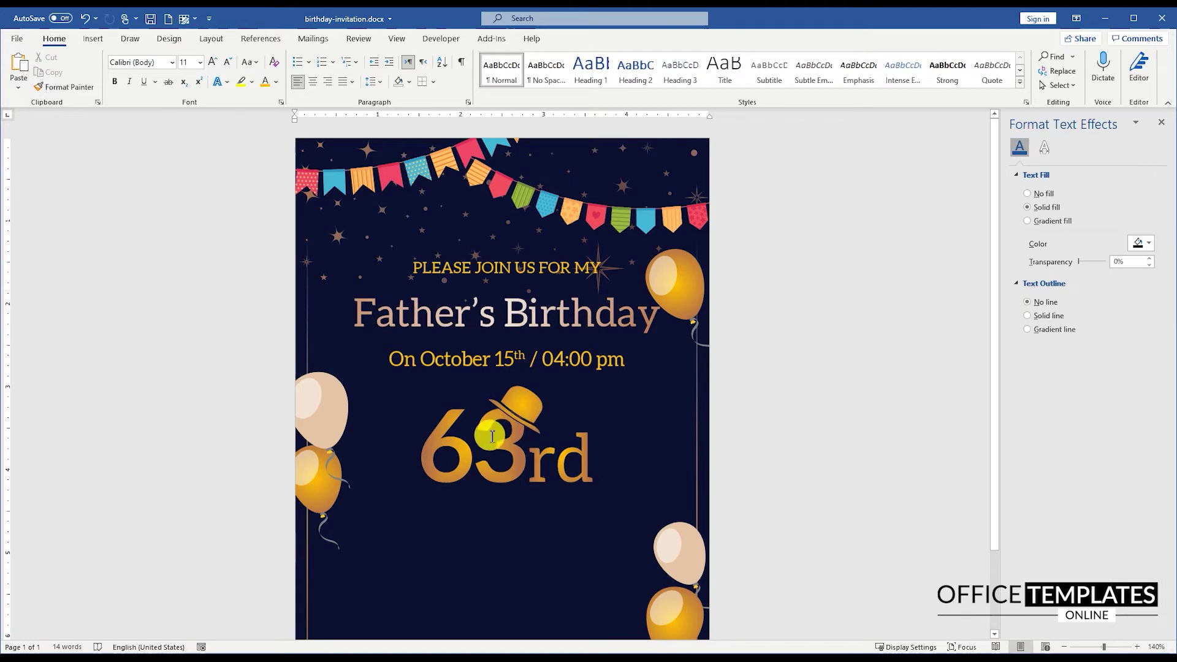
click(514, 332)
click(521, 409)
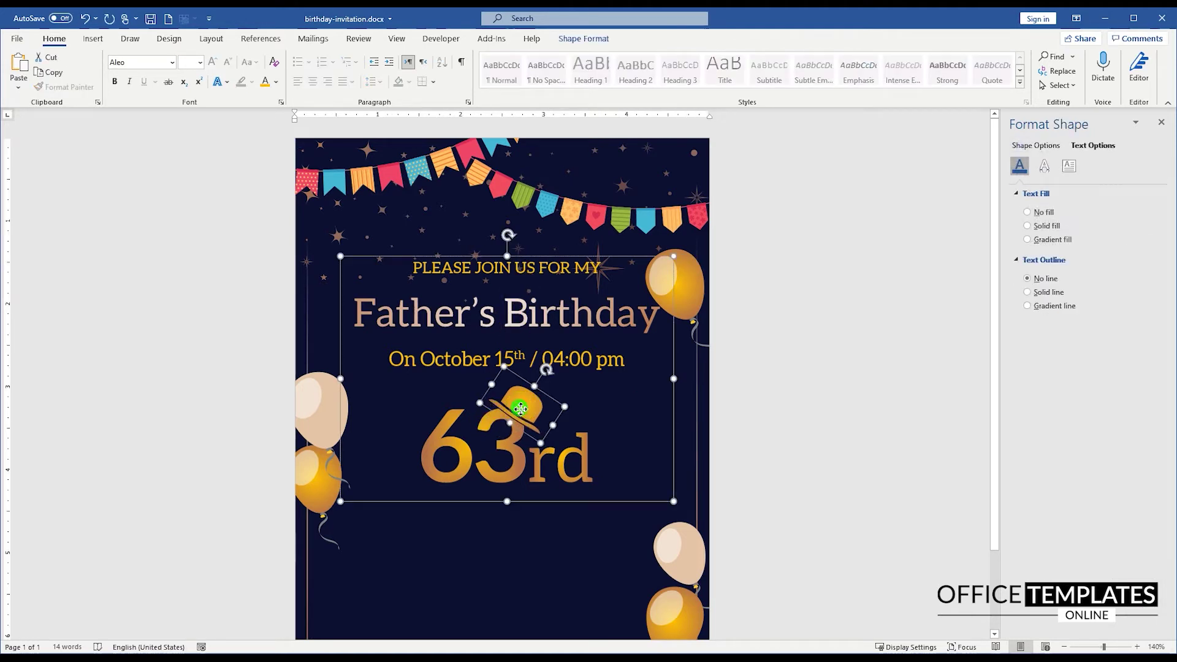
Apply an arrange option to the hat and left-align the heading block
right_click(520, 414)
mouse_move(607, 233)
click(661, 251)
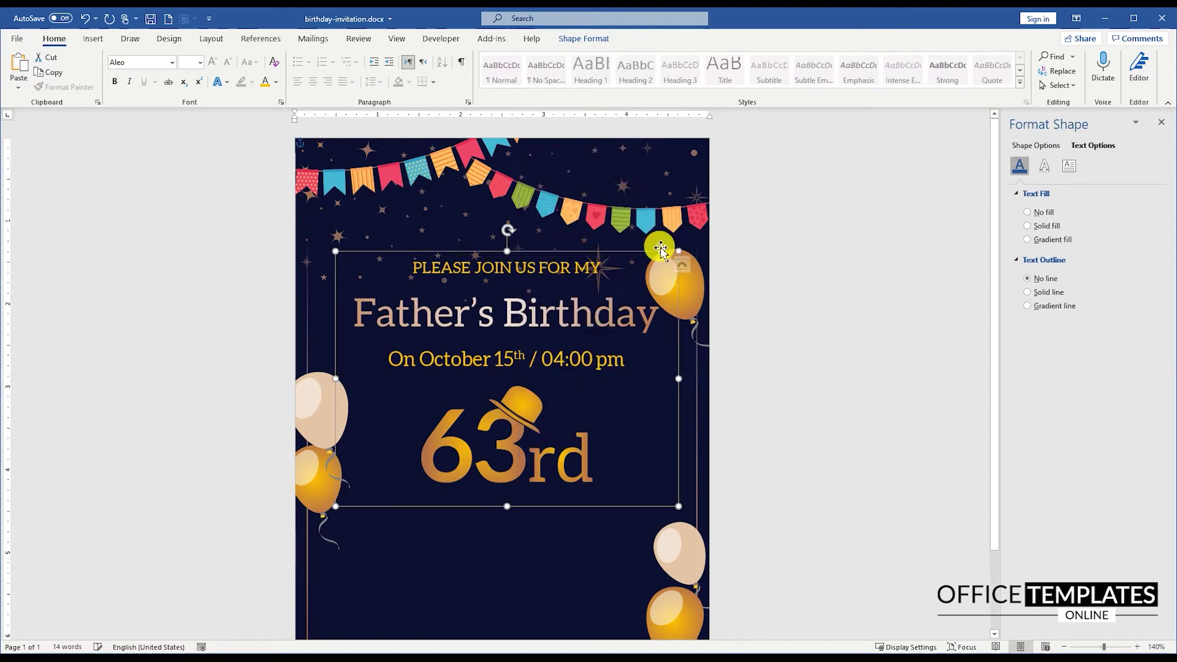
click(597, 40)
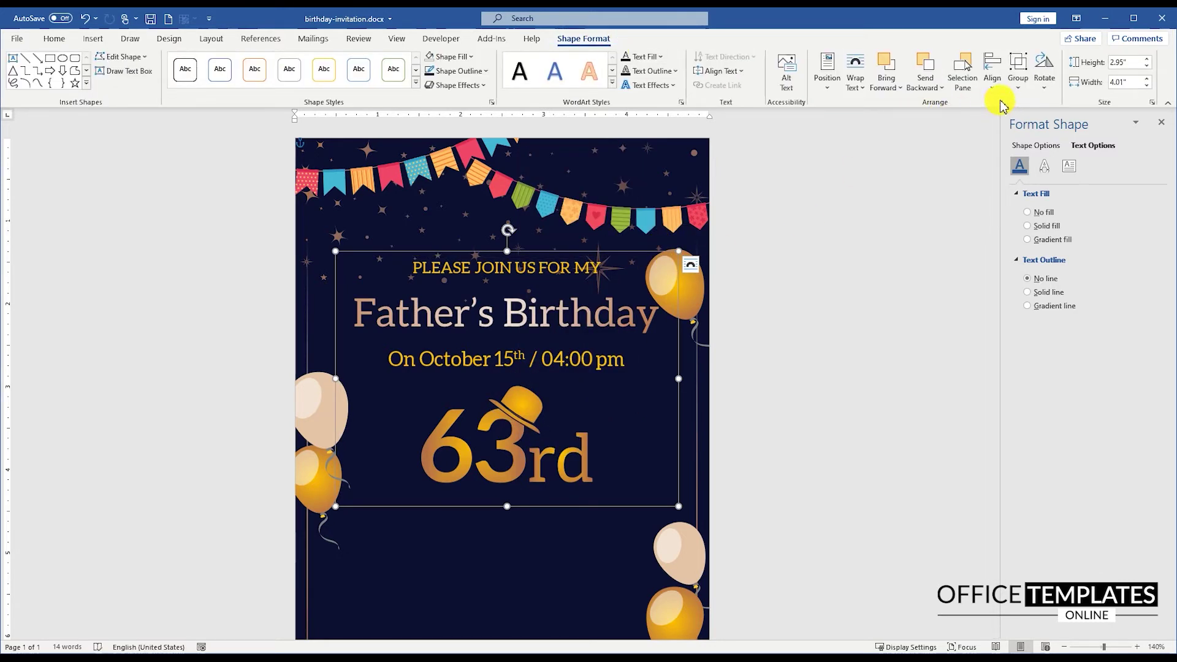
click(993, 76)
click(996, 119)
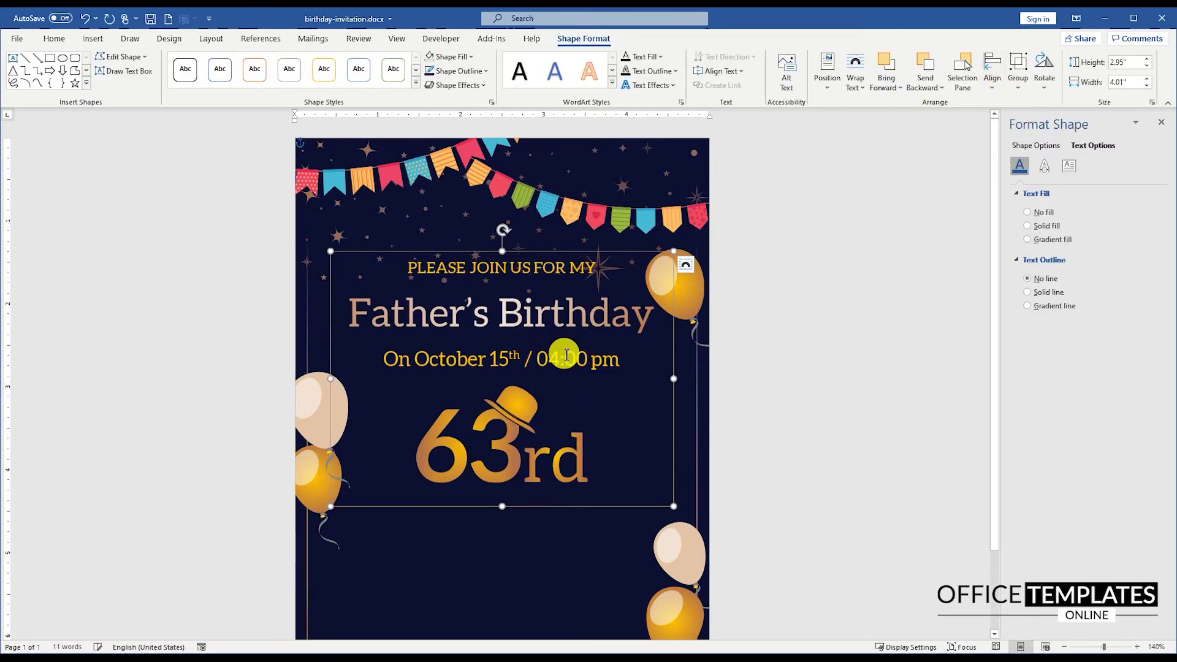
Nudge the heading block down and back up, then open the Shapes gallery
scroll(565, 355, down, 4)
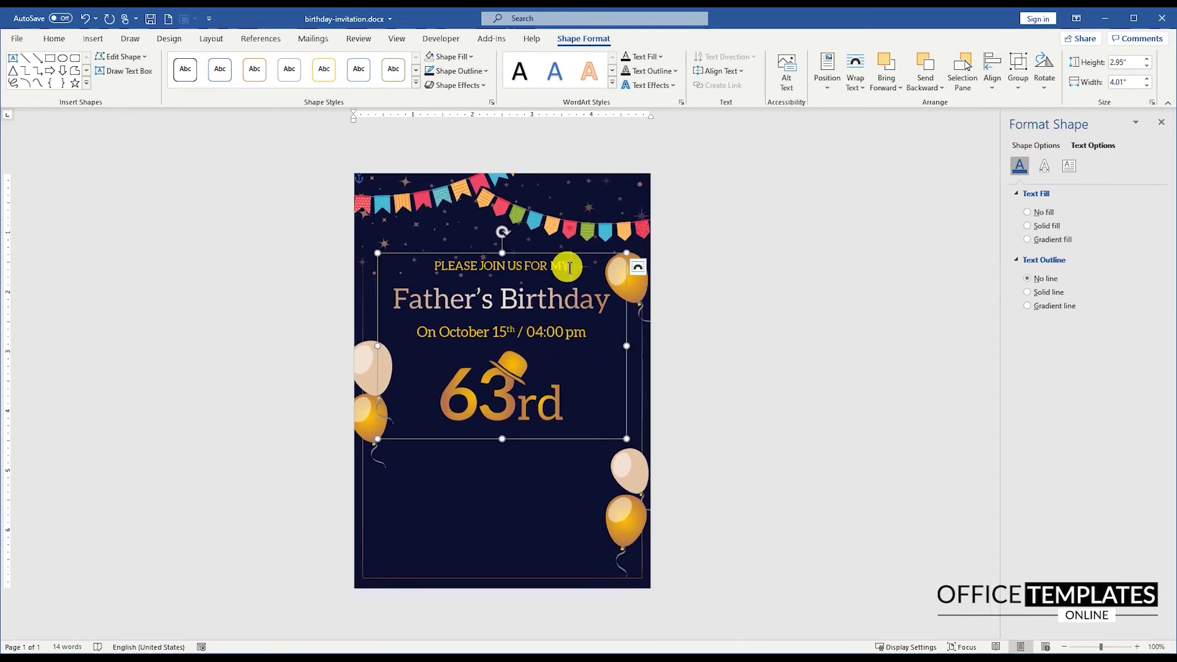
key(Down)
key(Down)
key(Down)
key(Down)
key(Down)
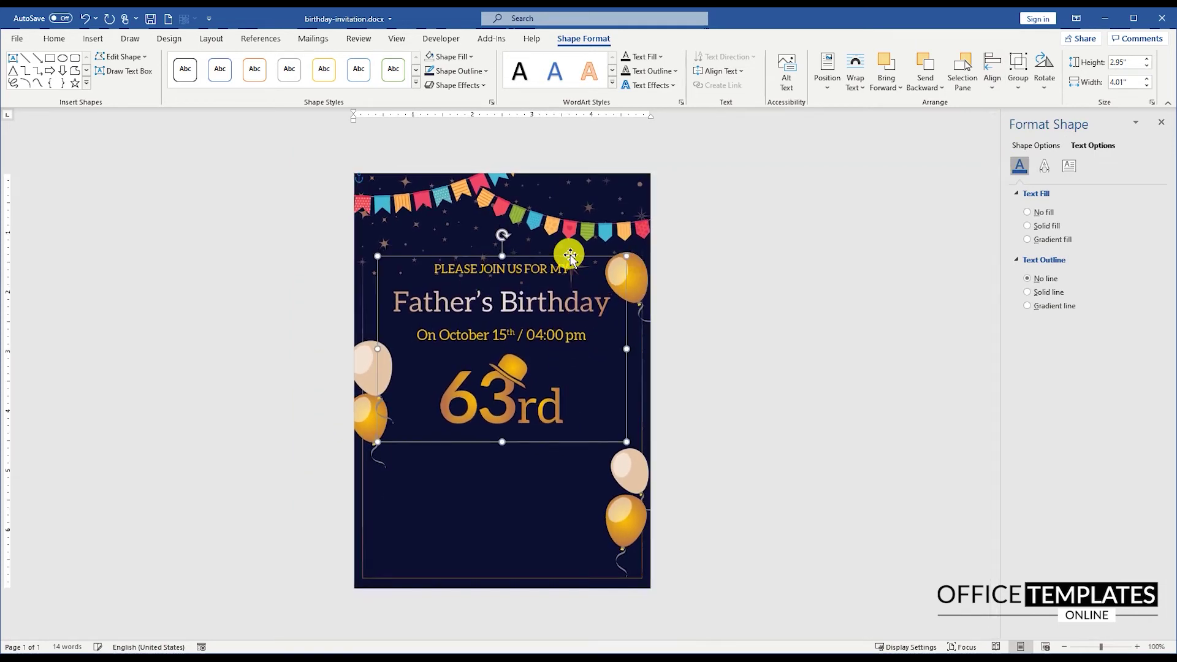
key(Up)
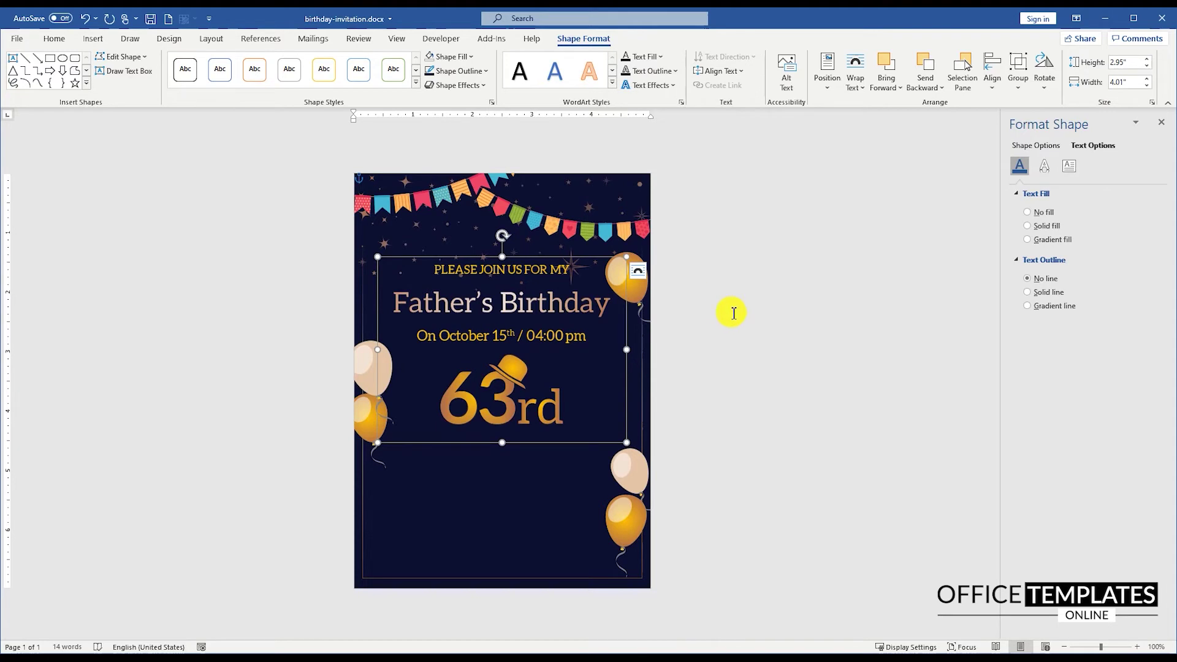
click(718, 312)
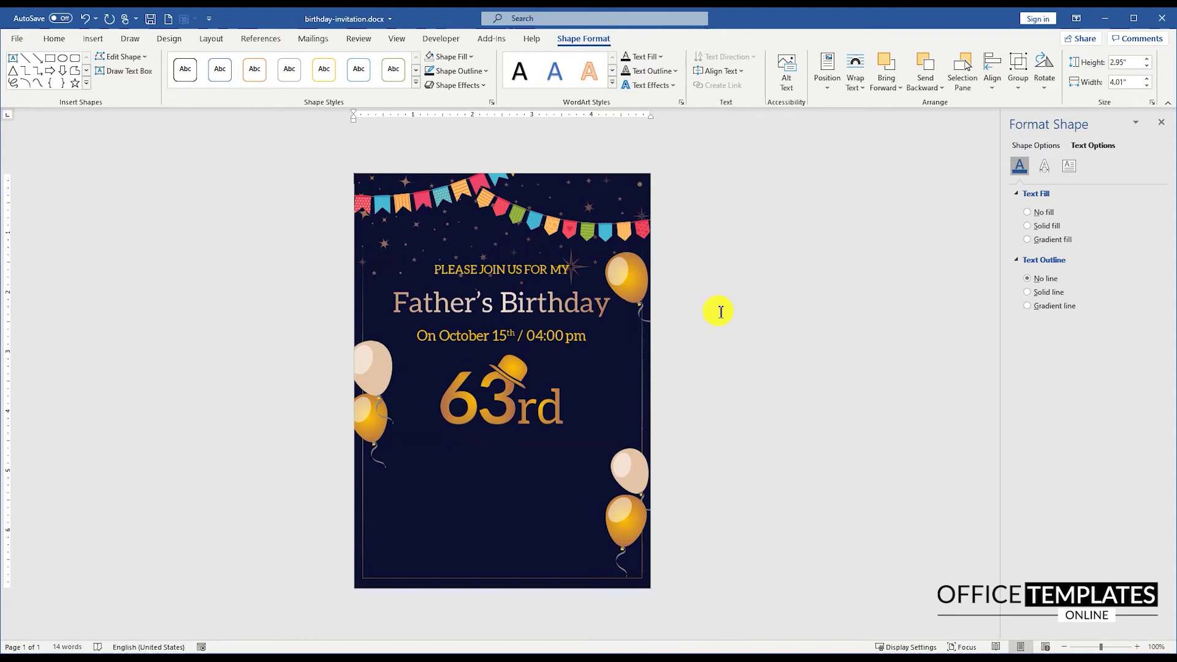
click(93, 38)
click(171, 68)
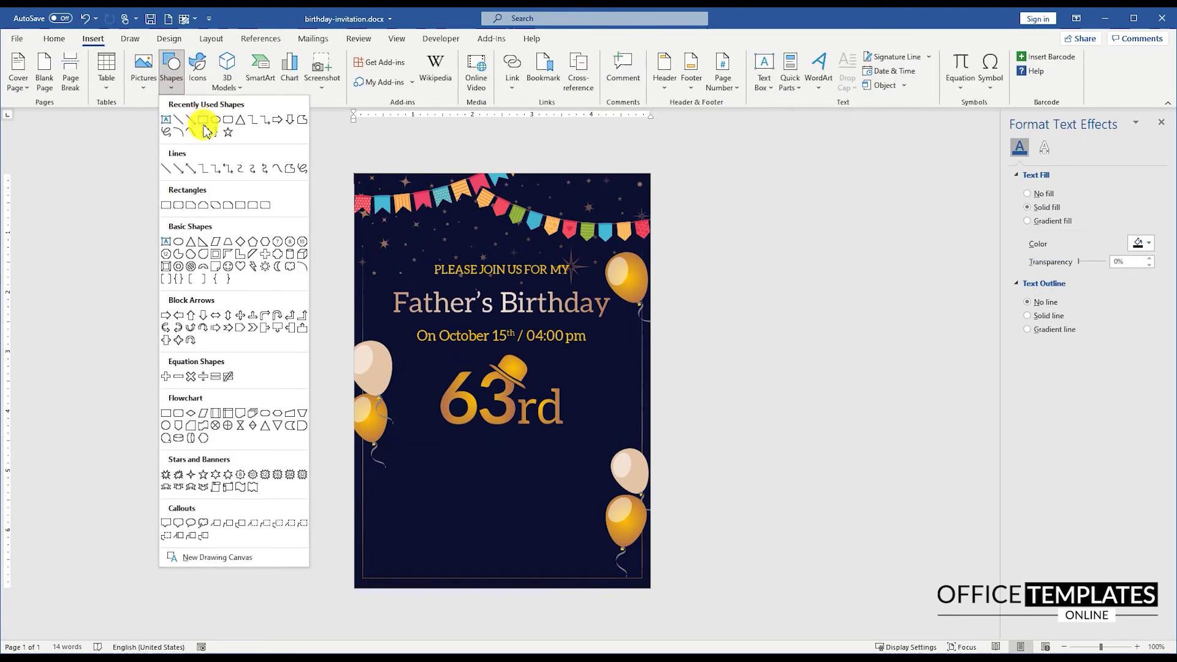
Draw a text box below 63rd and type 'Birthday' in it
click(166, 119)
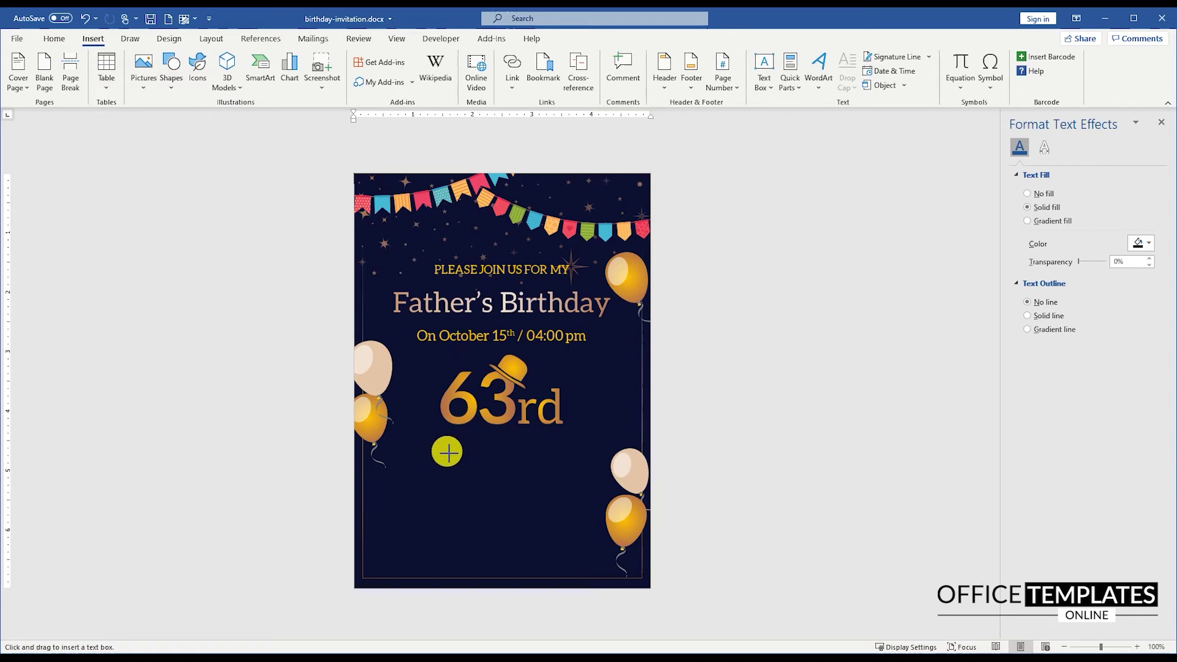
drag(446, 452, 464, 511)
scroll(467, 476, up, 7)
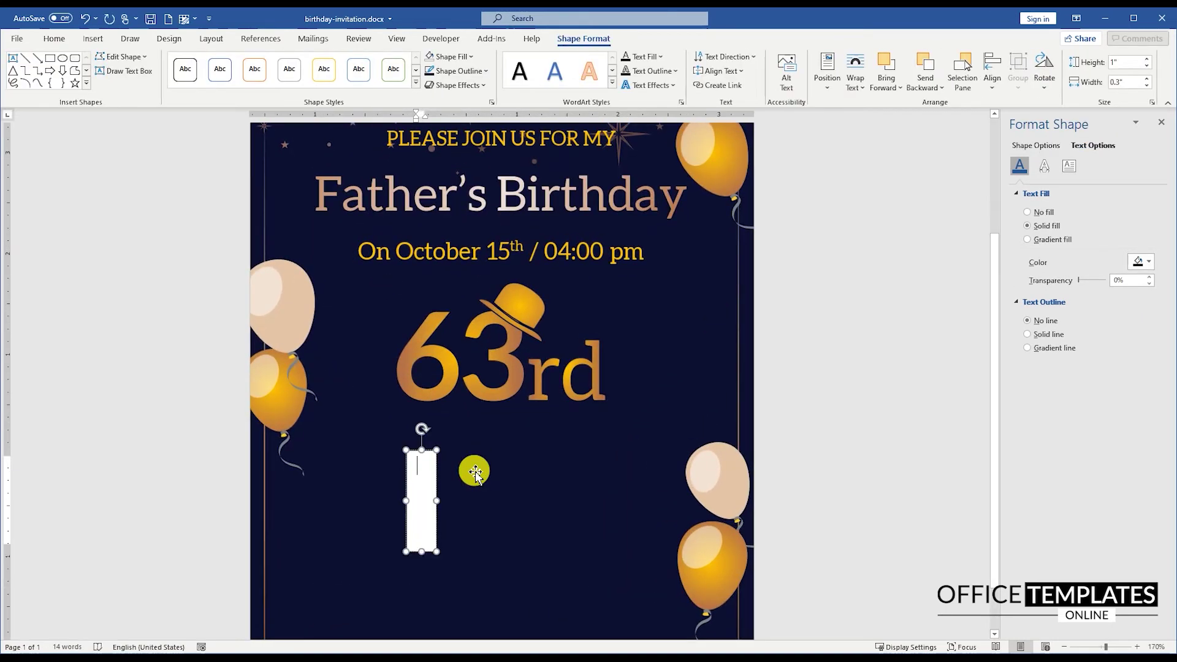
text(Birthday)
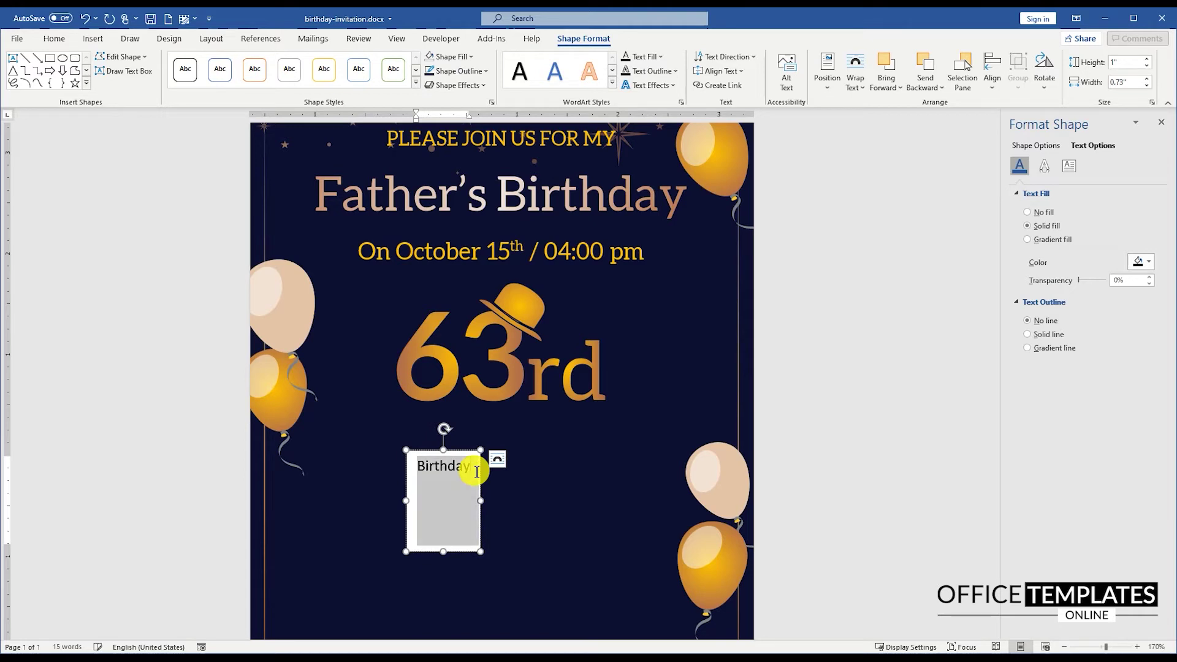
Set the Birthday text to ChopinScript at 40 pt
key(ctrl+a)
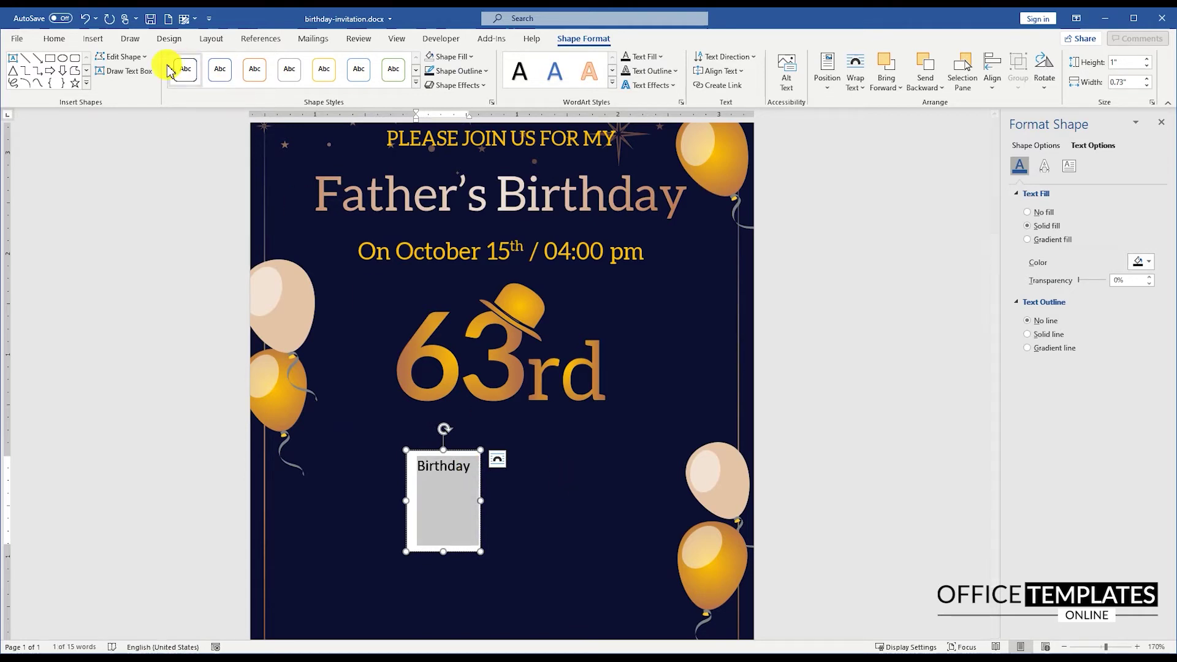
click(55, 38)
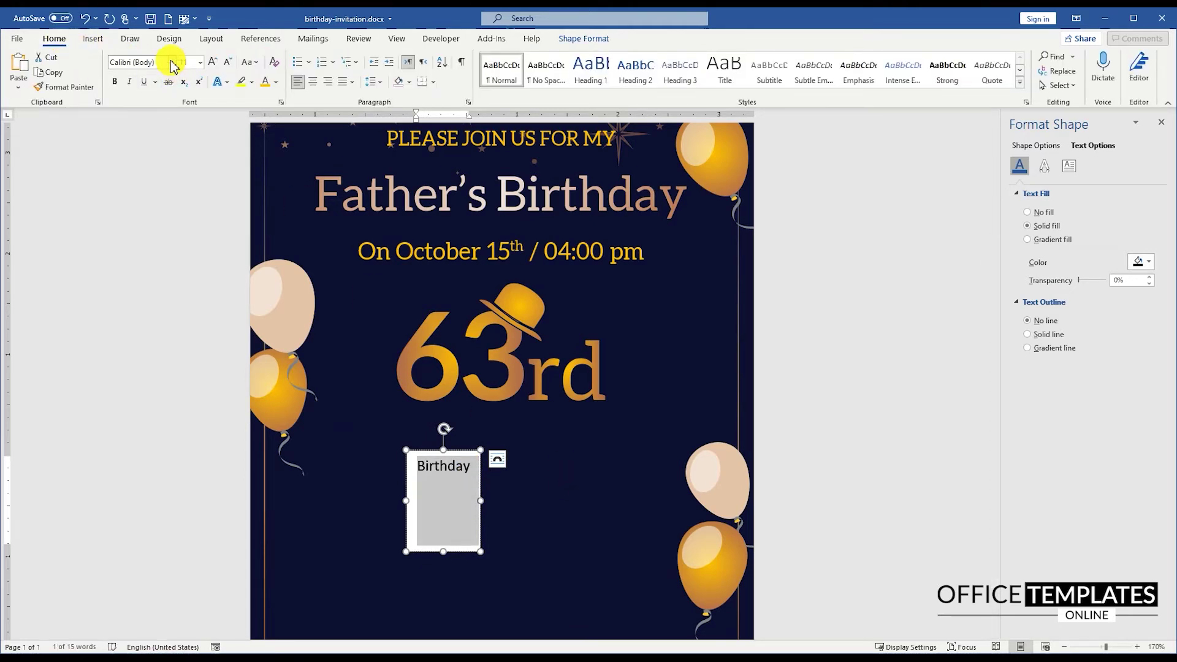
click(172, 62)
click(150, 196)
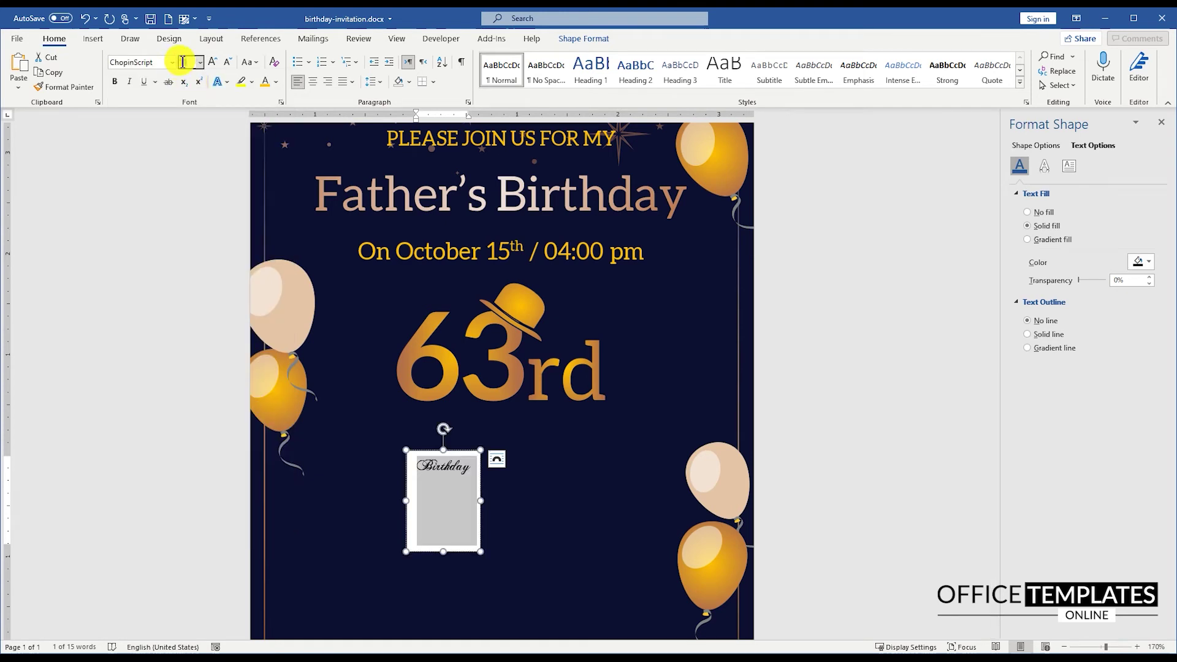
key(Return)
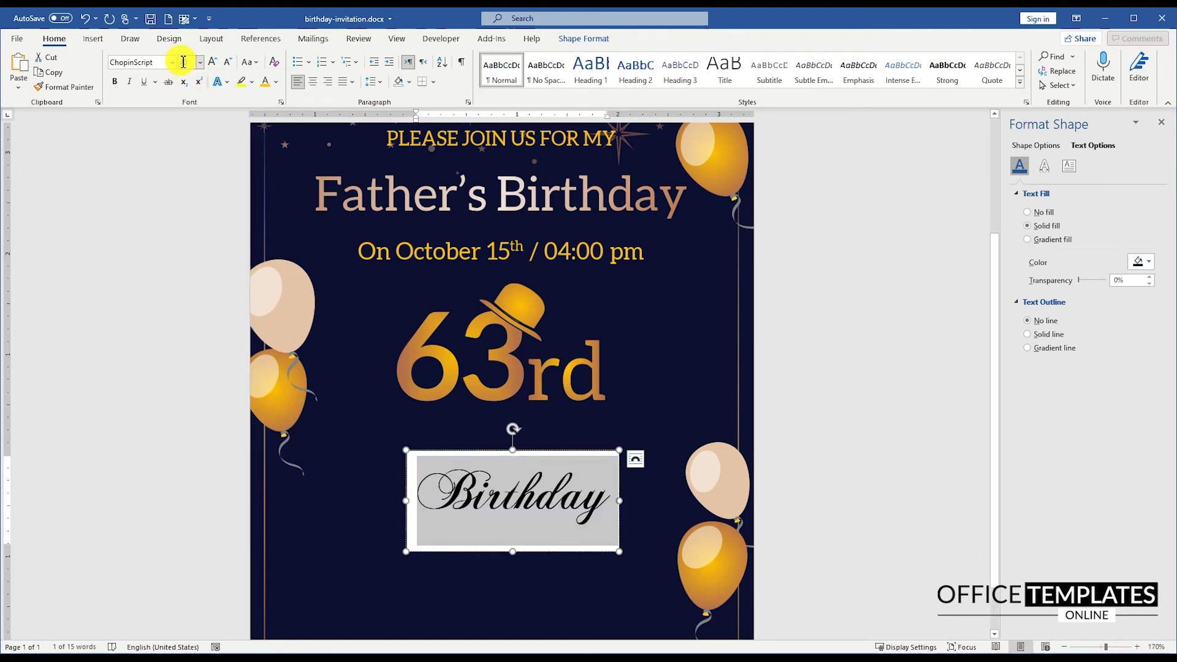
Set all four text box margins of the Birthday box to zero
click(1069, 166)
click(1150, 279)
click(1150, 295)
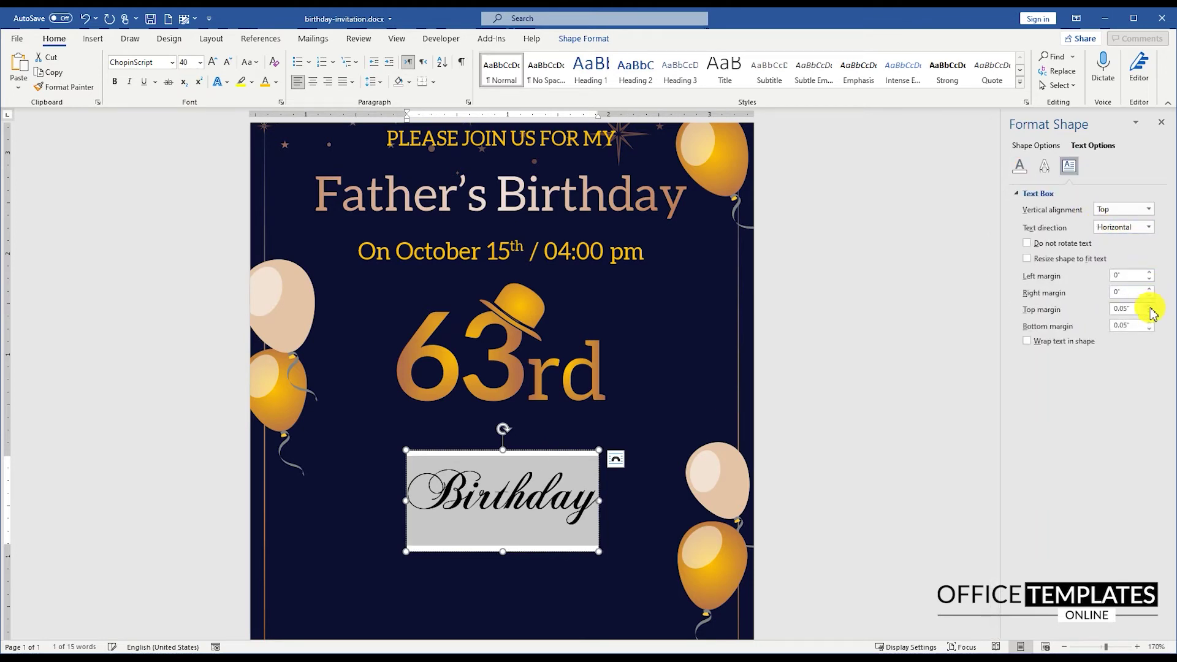
click(1149, 312)
click(1150, 329)
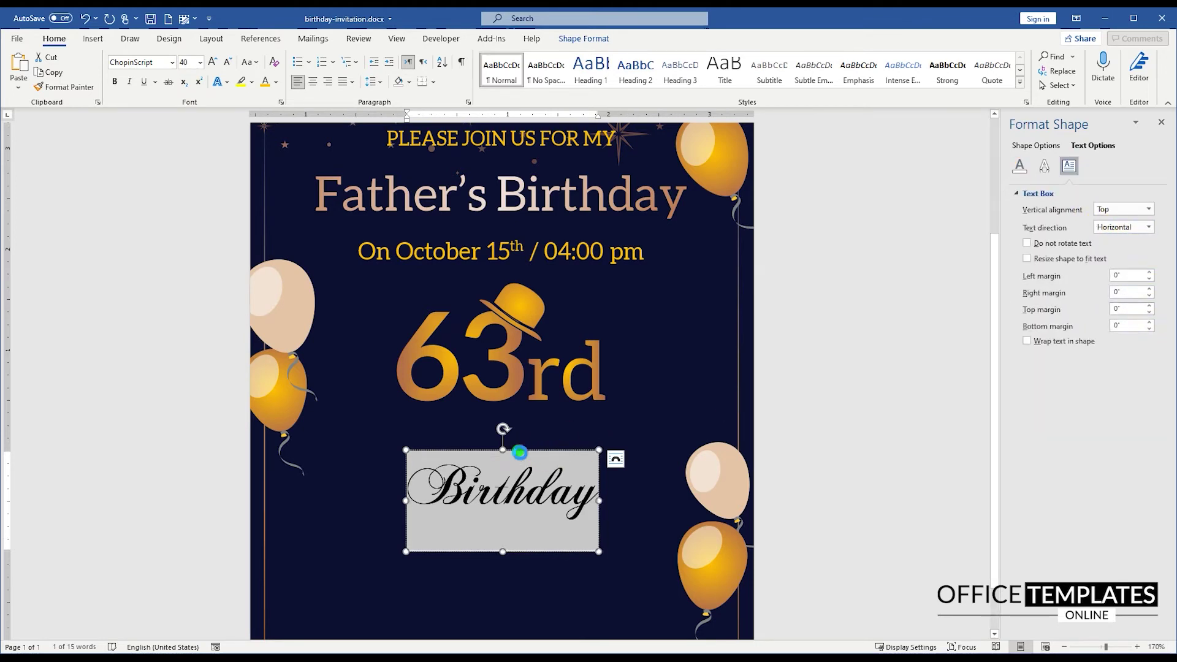
Give the Birthday box No Fill and No Outline
right_click(517, 452)
click(559, 475)
click(581, 382)
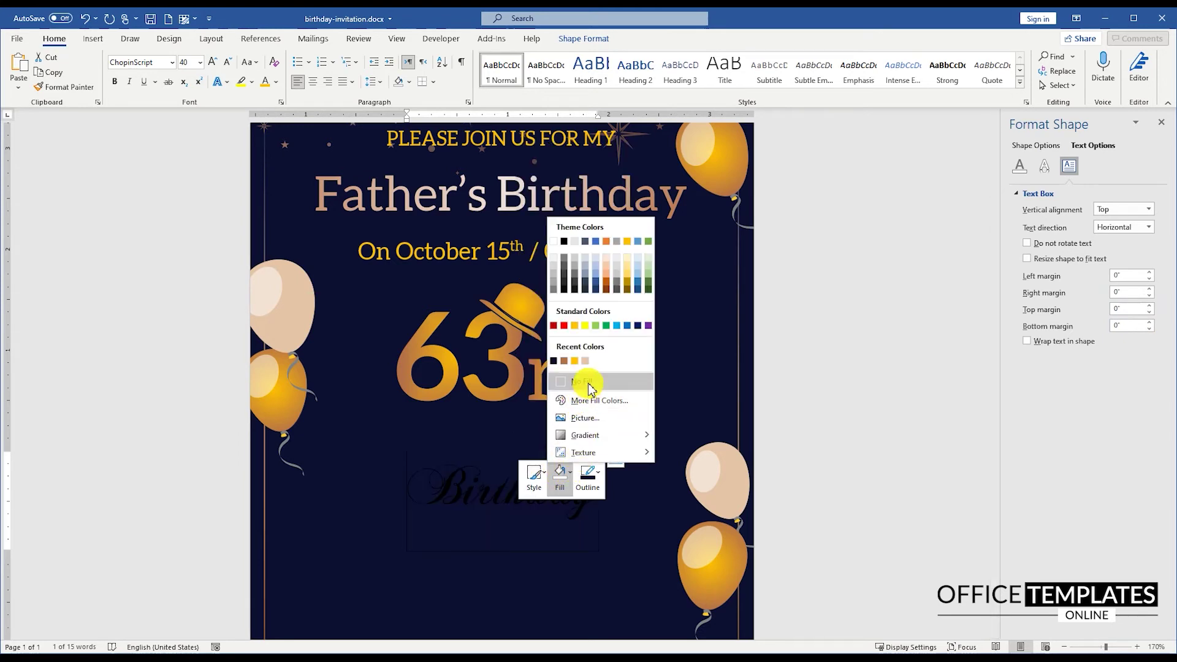
click(588, 475)
click(601, 381)
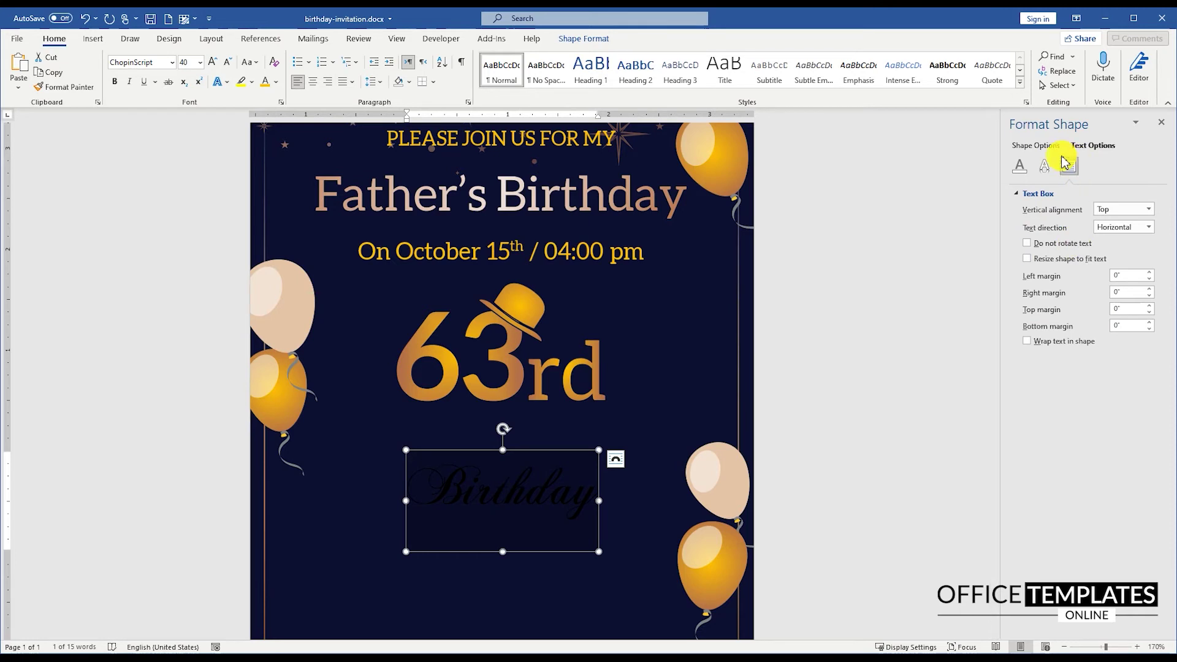
click(1032, 165)
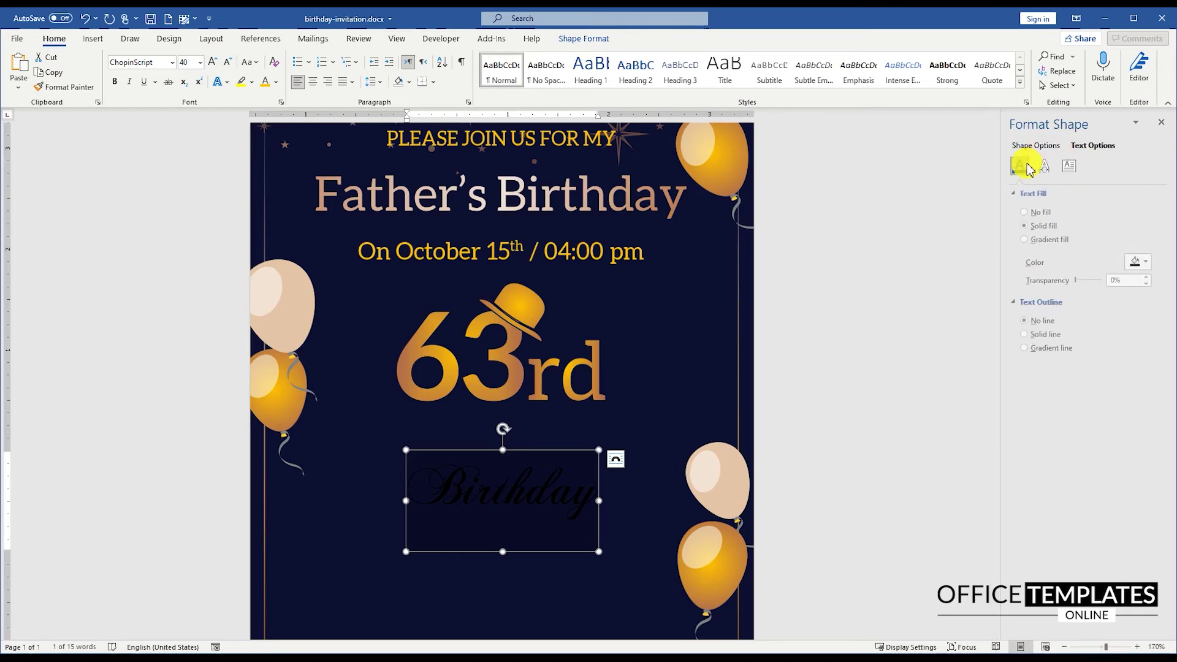
Give Birthday a gold gradient text fill and resize its box shorter and wider
click(1044, 240)
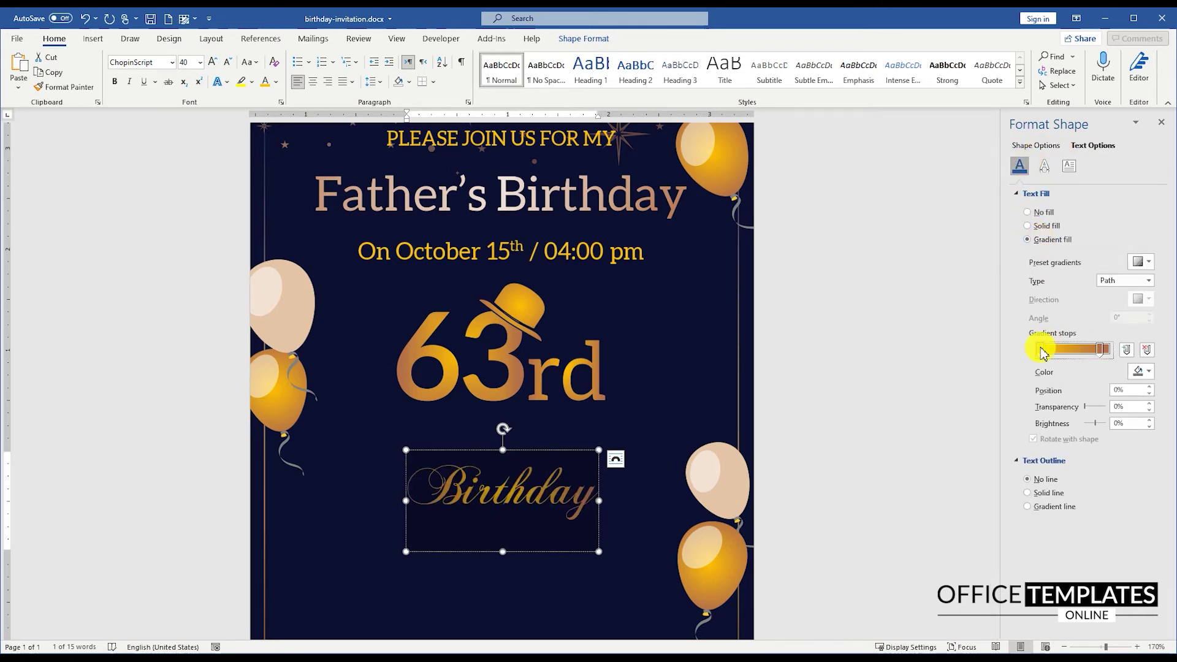
drag(503, 551, 504, 526)
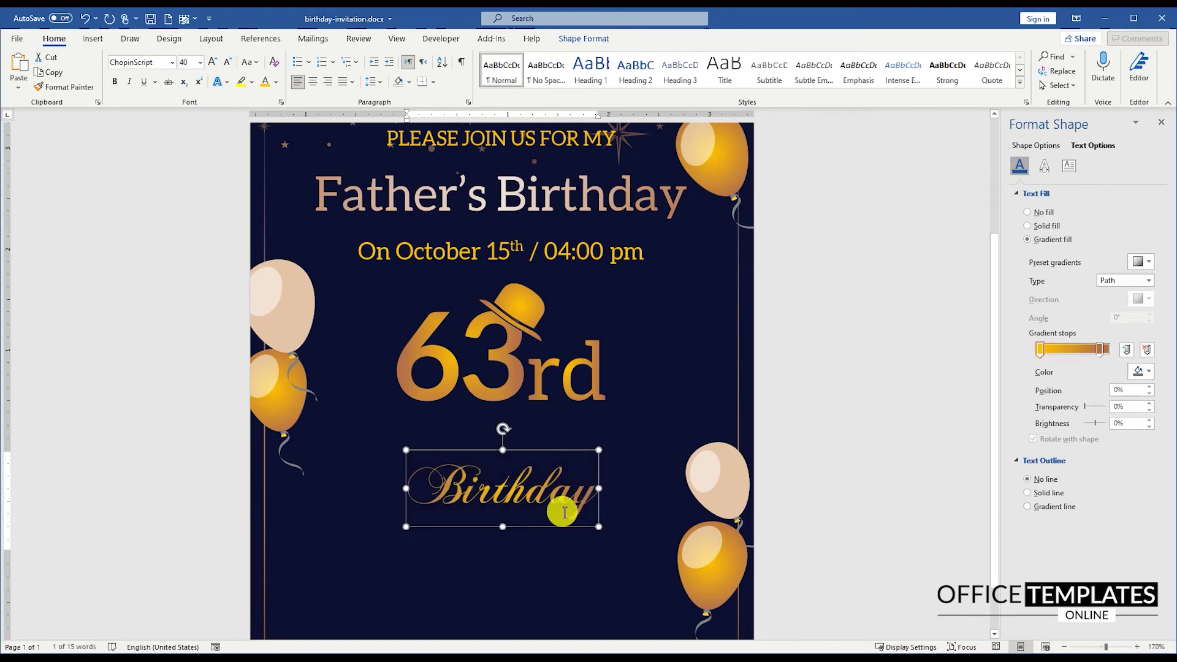
click(601, 499)
drag(600, 490, 608, 491)
drag(404, 489, 391, 489)
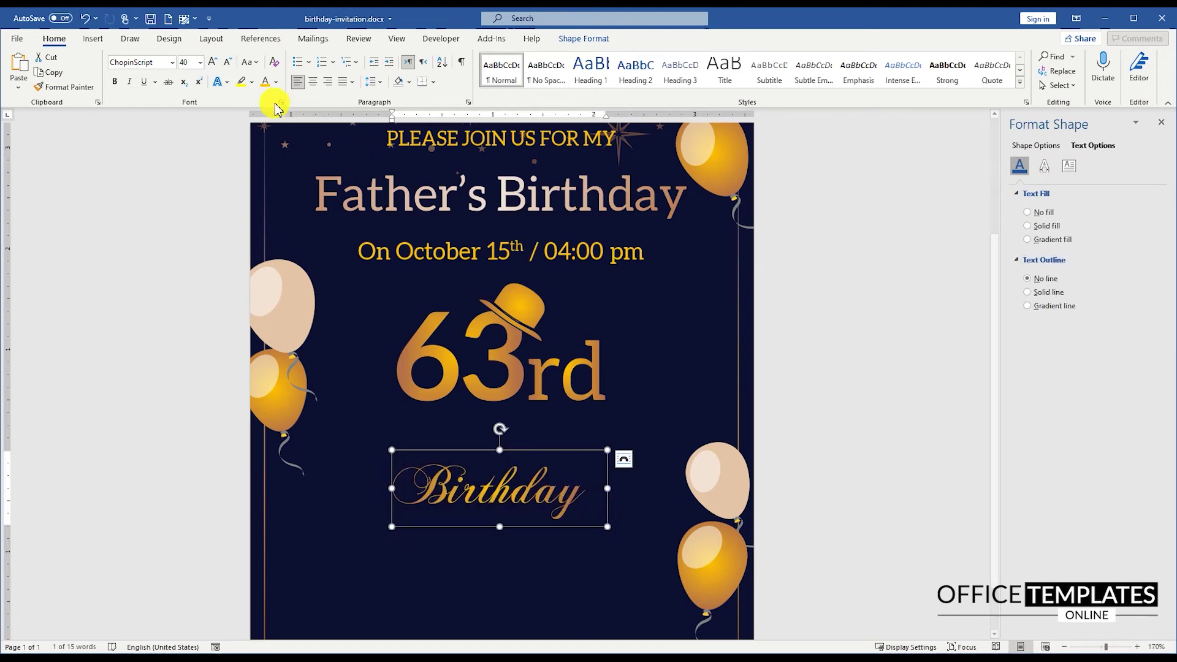
Centre Birthday in its box and move it just beneath 63rd
click(313, 82)
drag(527, 448, 528, 414)
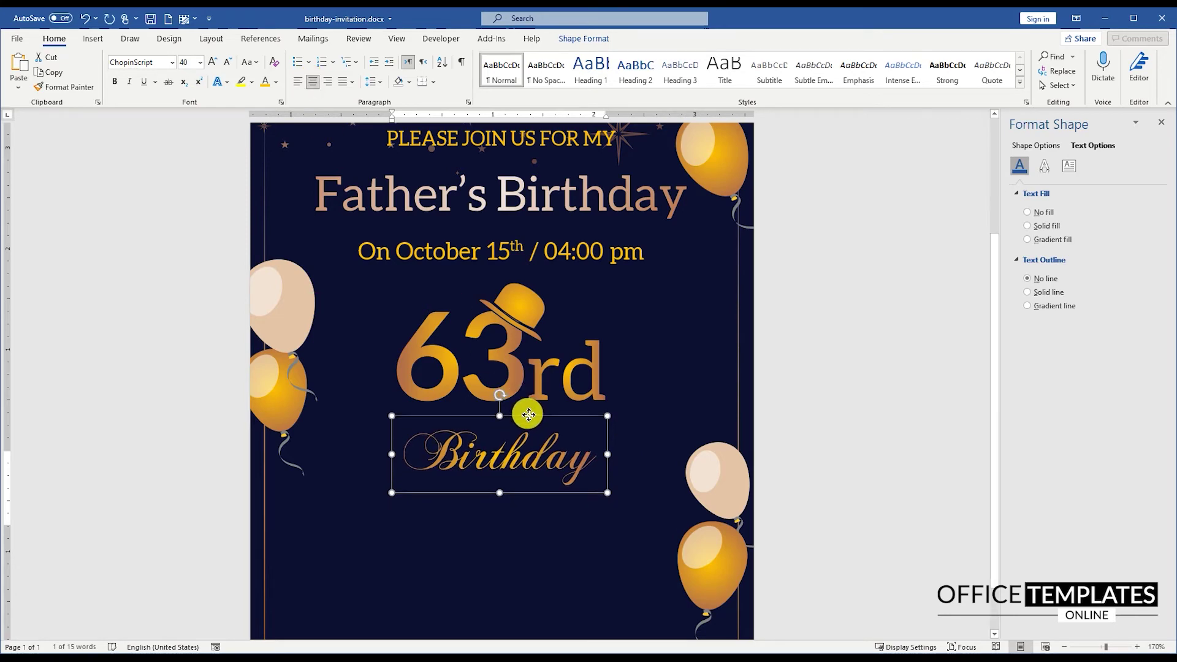
ctrl+scroll(749, 386, down, 7)
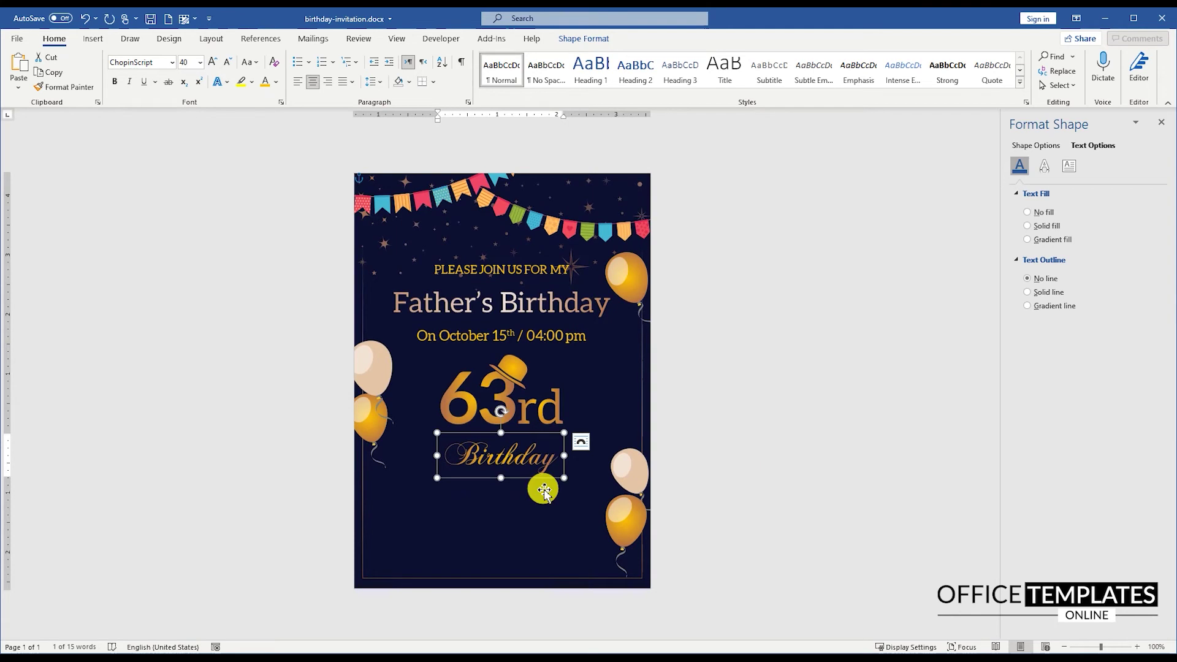
ctrl+scroll(545, 489, up, 4)
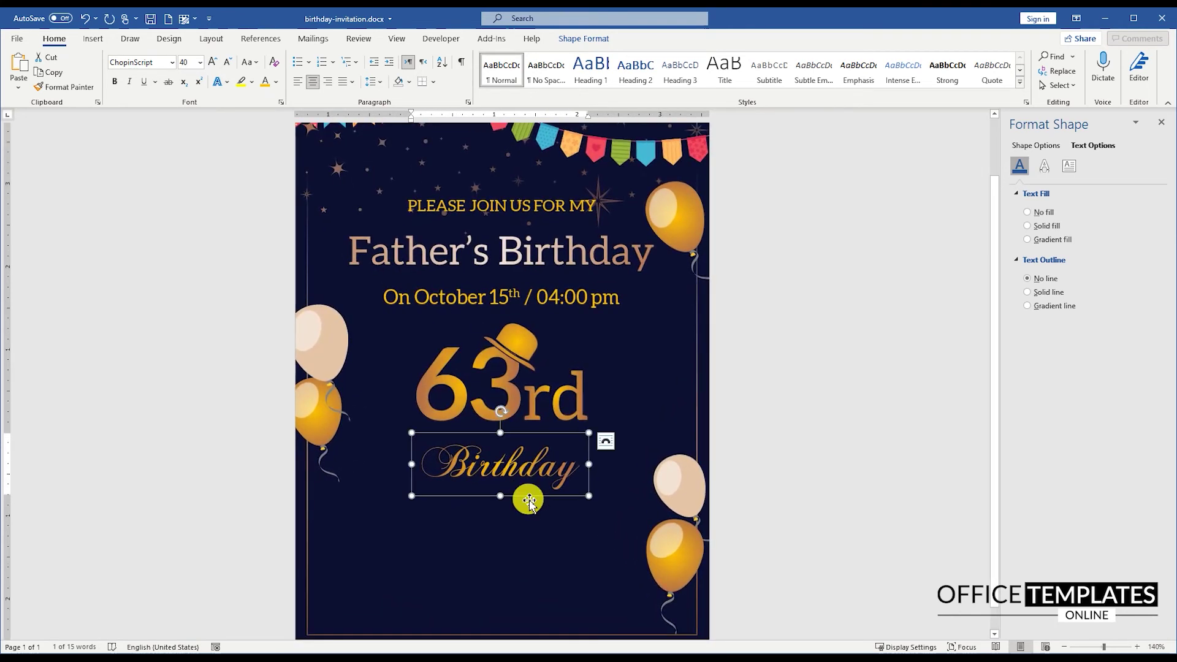
Copy the Birthday box lower down and widen the copy on both sides
ctrl+drag(528, 496, 528, 552)
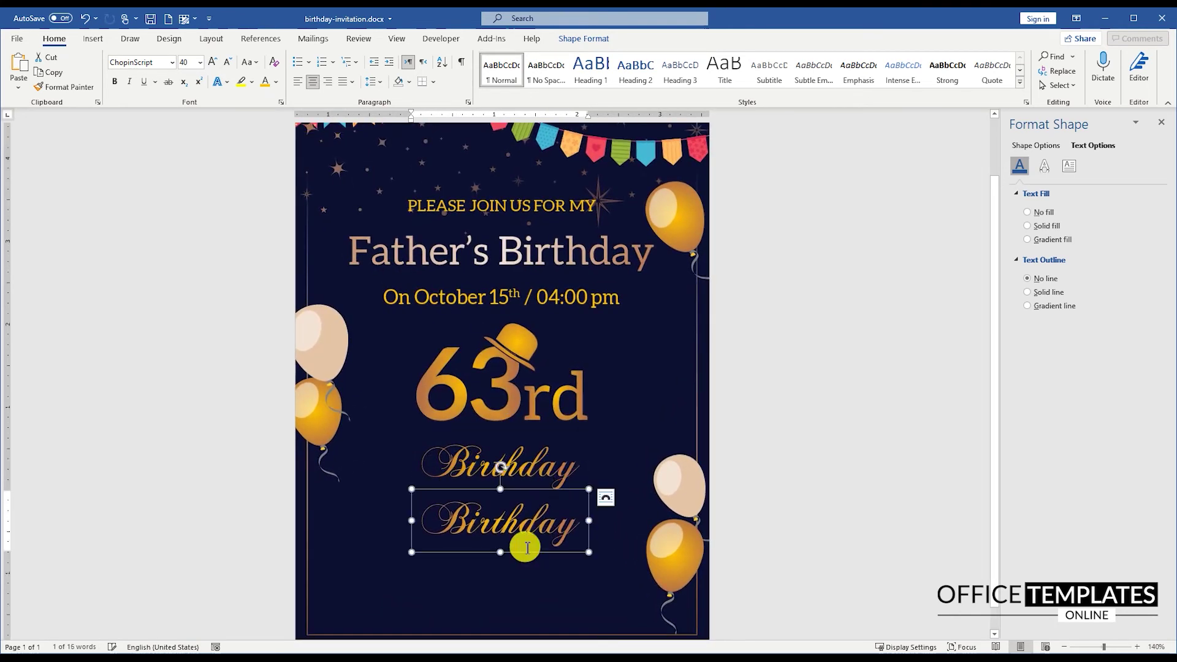
drag(412, 521, 346, 521)
drag(589, 520, 636, 521)
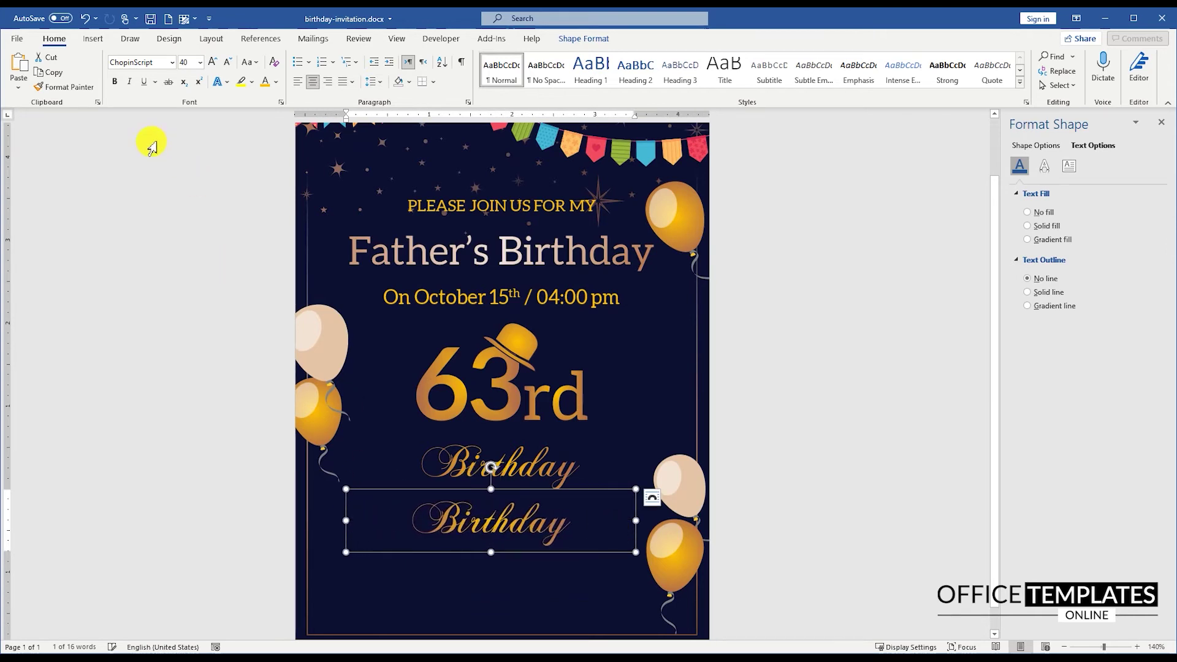
Set the copied text to Aleo 11 pt in a recent font colour
click(174, 62)
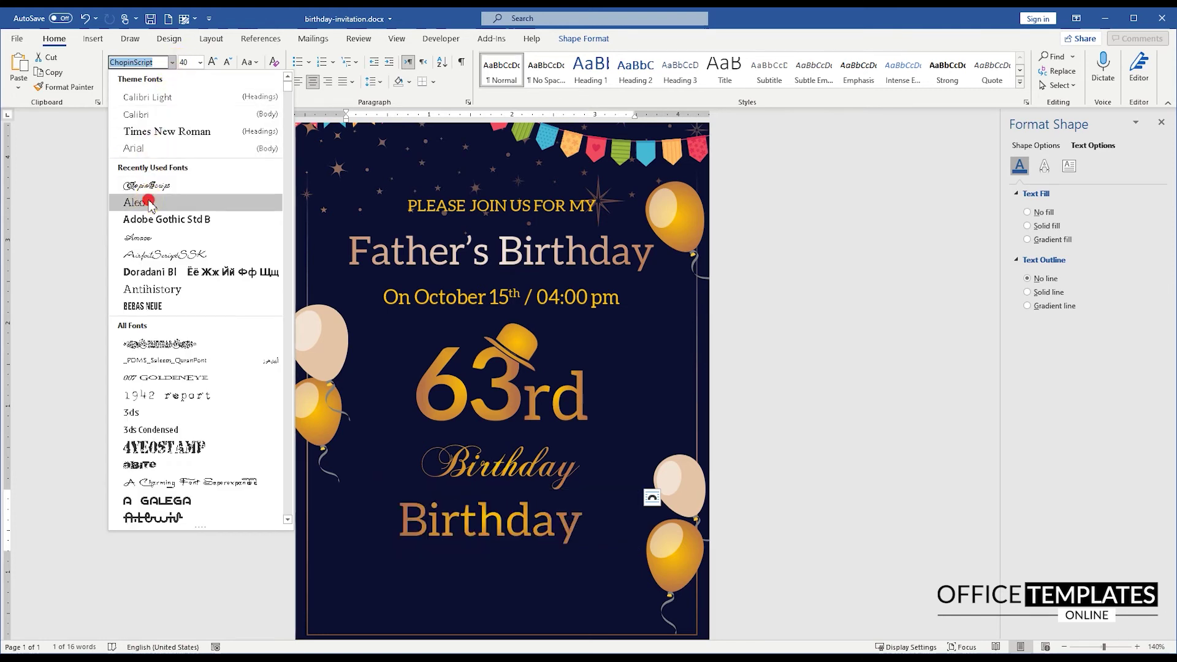
click(149, 199)
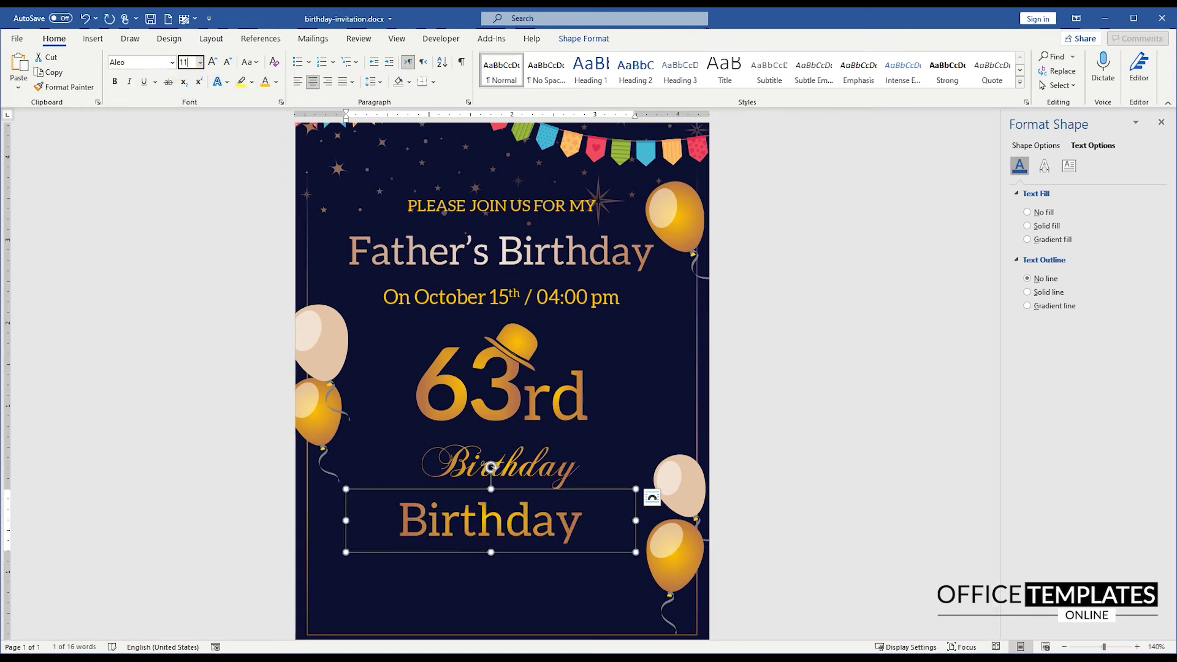
text(11)
key(Return)
click(276, 82)
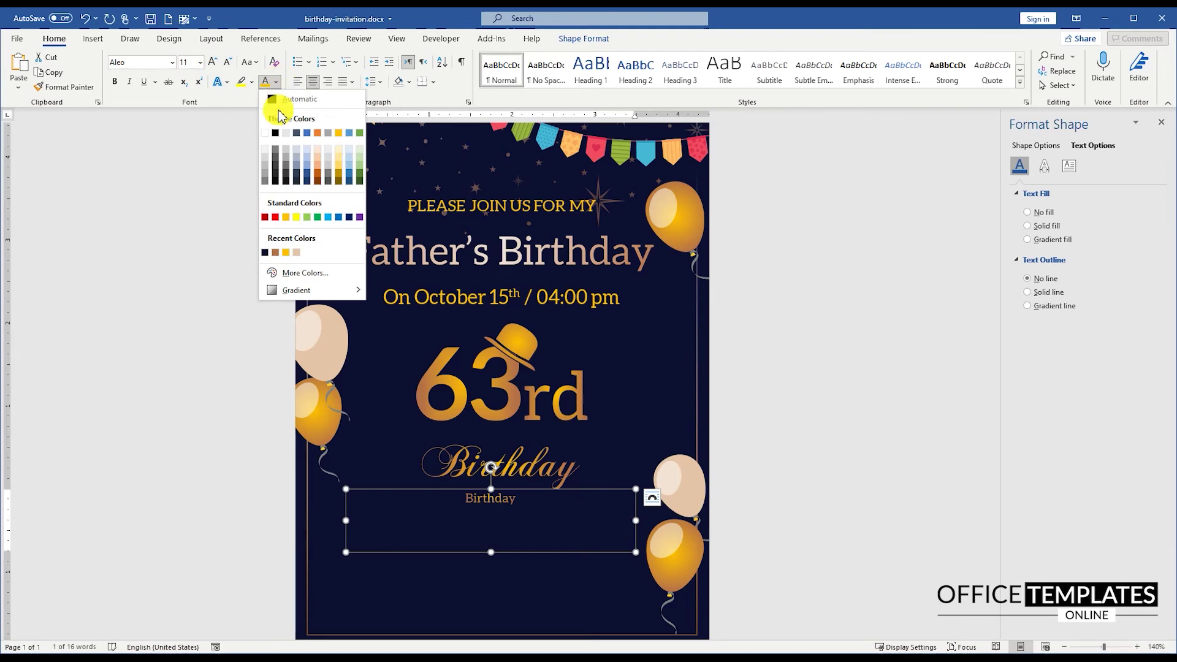
click(295, 254)
Replace Birthday in the copy with Lorem ipsum text and fit the paragraph box
click(490, 504)
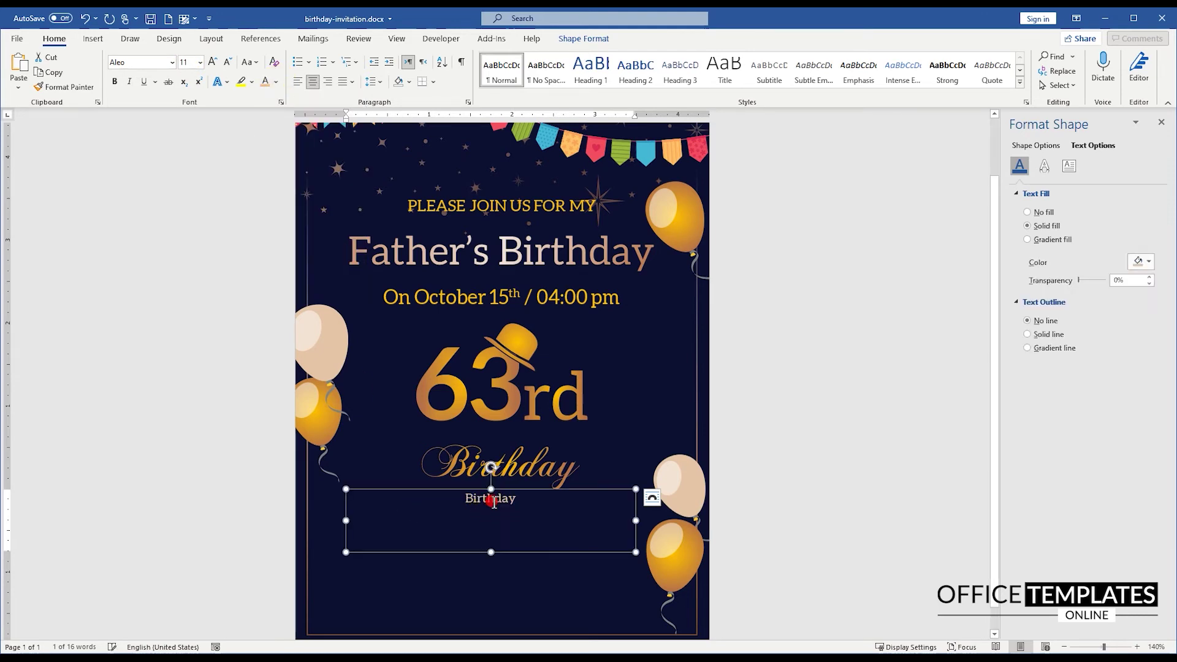
key(Delete)
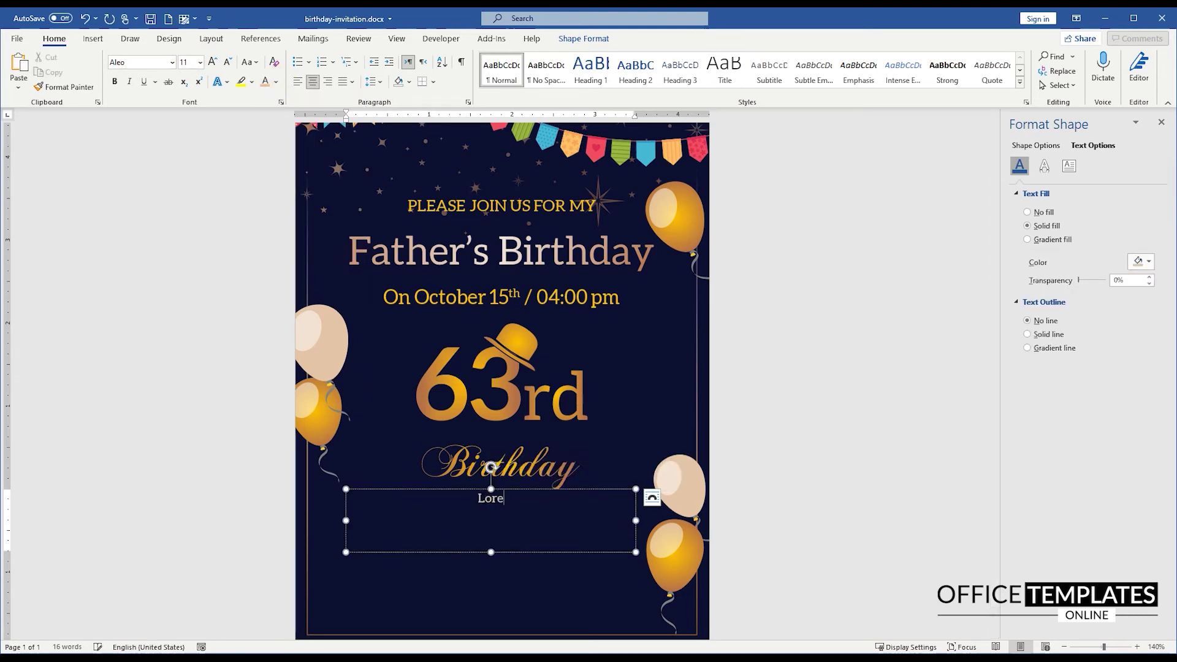
text(Lorem ipsum dolor sit amet, consectetur adipiscing elit, sed do eiusmod tempor incididunt ut labore et dolore magna aliqua)
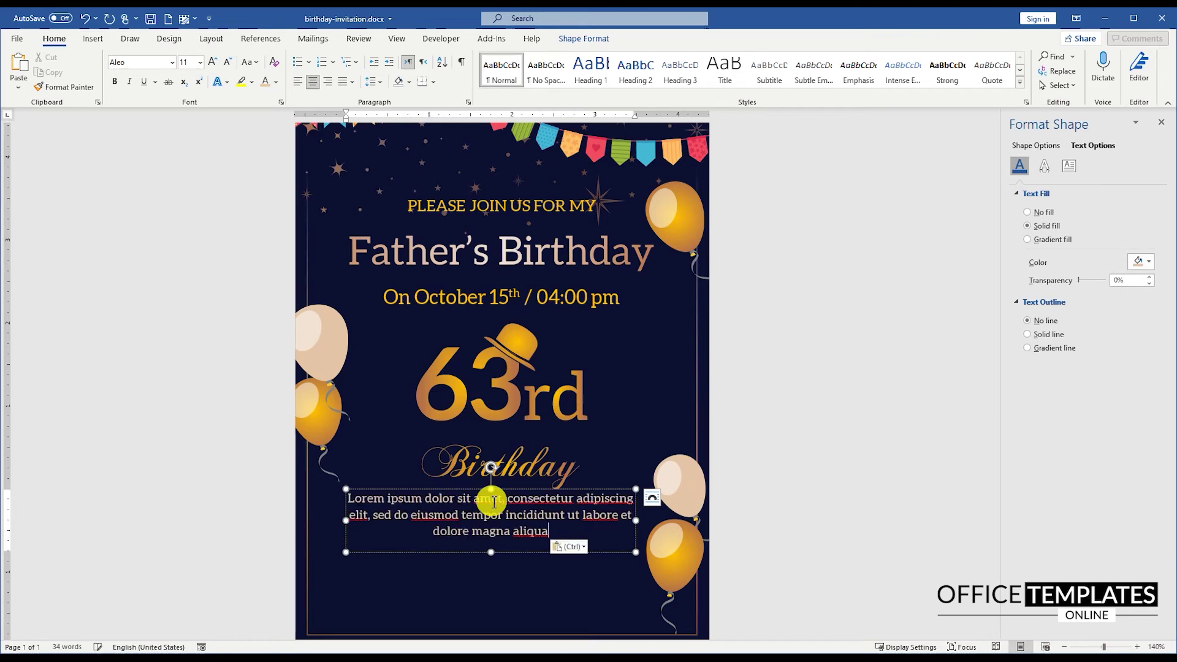
drag(347, 520, 360, 522)
drag(546, 489, 539, 500)
drag(497, 564, 496, 553)
Duplicate the Lorem ipsum paragraph box just below the original
click(534, 429)
click(508, 401)
key(Escape)
scroll(583, 414, down, 3)
click(505, 489)
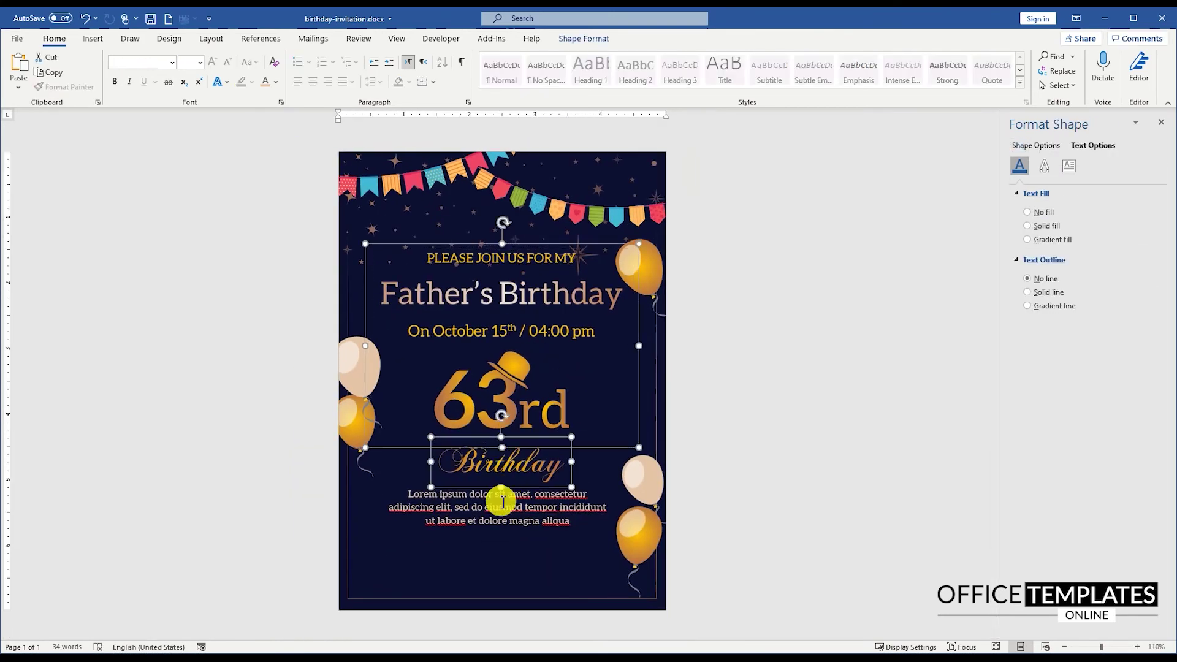
click(517, 231)
click(654, 287)
click(548, 469)
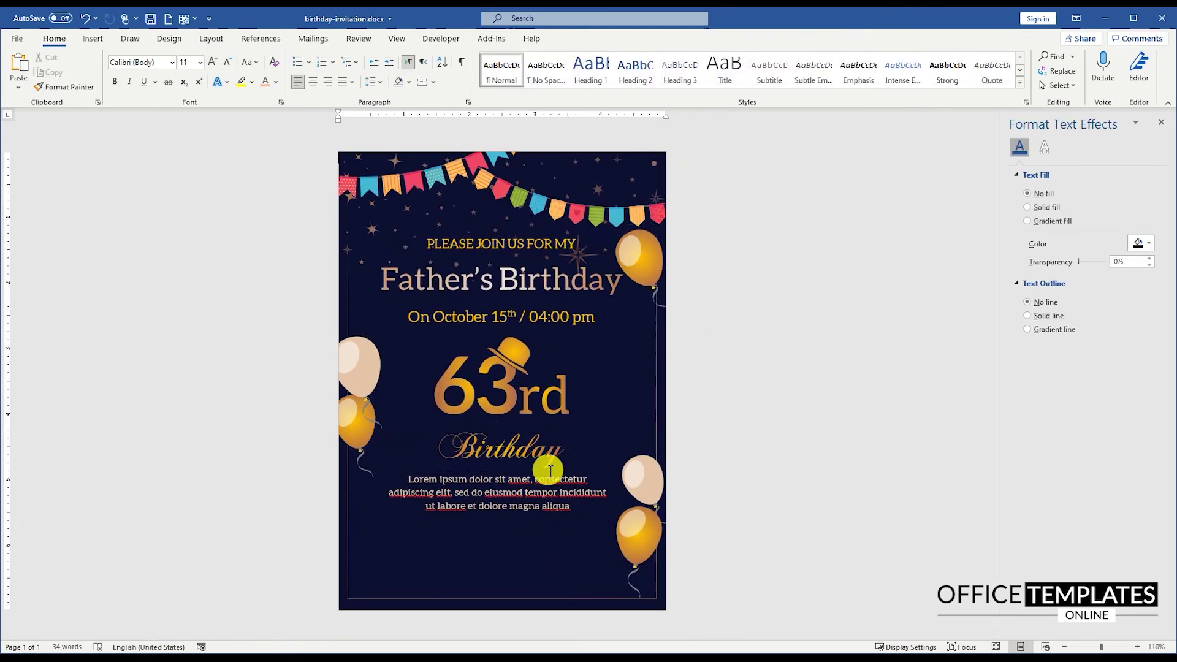
click(515, 480)
drag(515, 480, 512, 550)
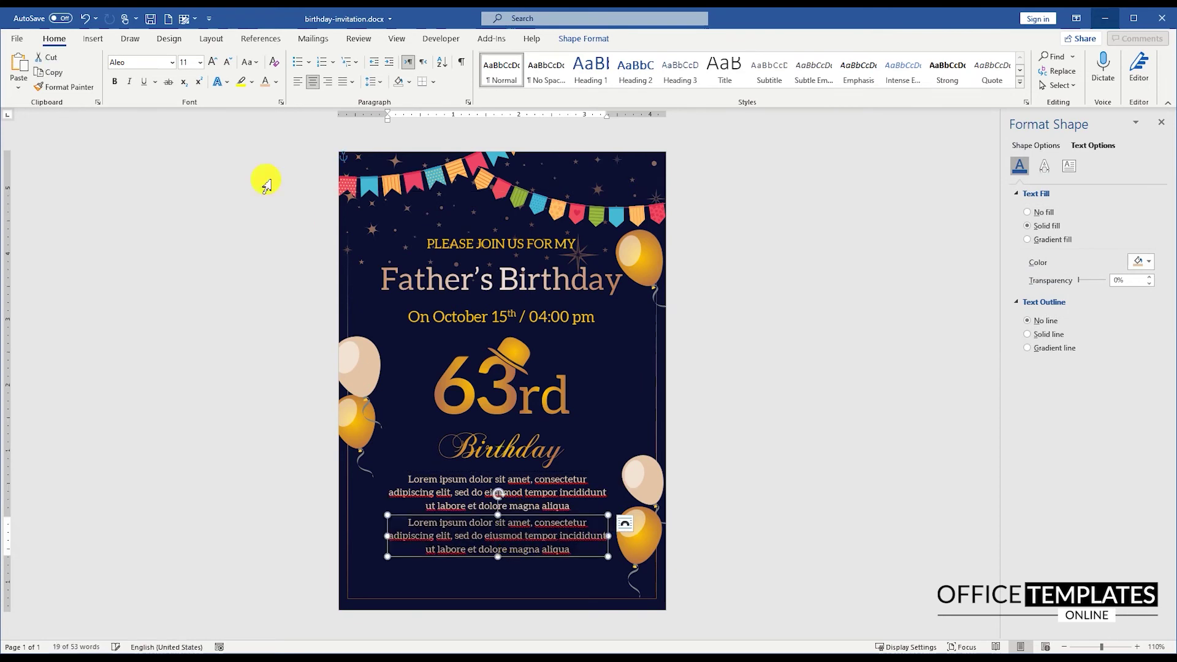
Set the copied paragraph to 9 pt and replace its text with the venue address
click(185, 63)
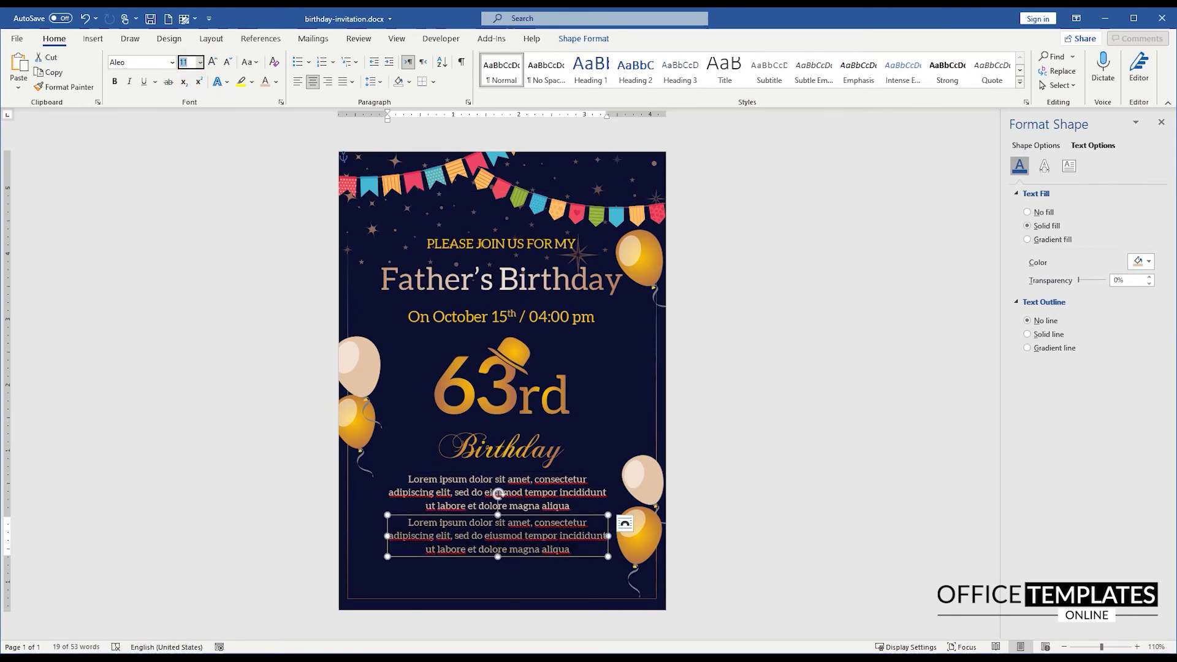
text(9)
key(Return)
scroll(531, 496, up, 6)
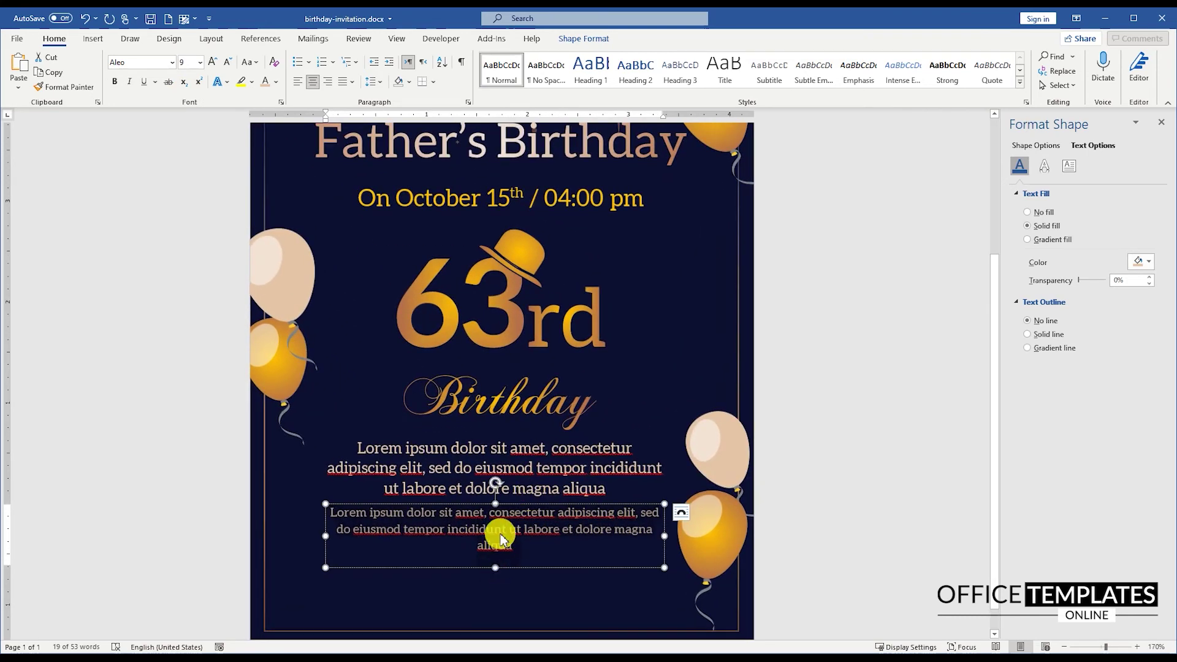
key(BackSpace)
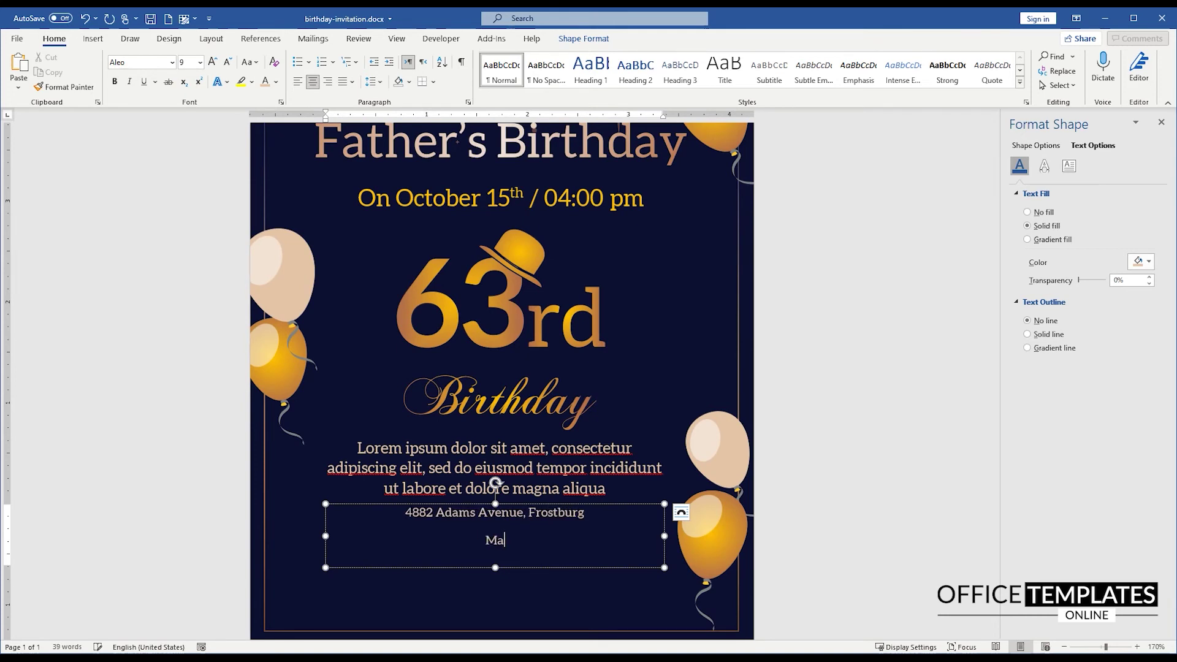
Remove space after paragraph, colour the address yellow, move it down, and narrow the duplicate
click(405, 507)
drag(404, 506, 555, 541)
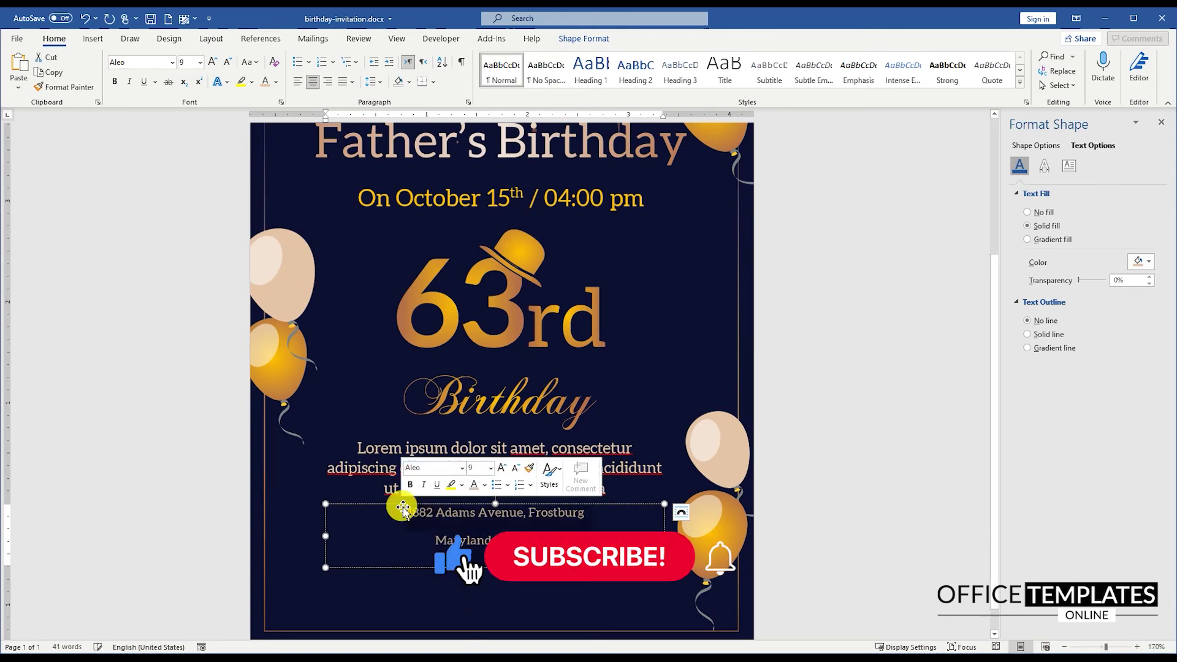
click(371, 82)
click(400, 238)
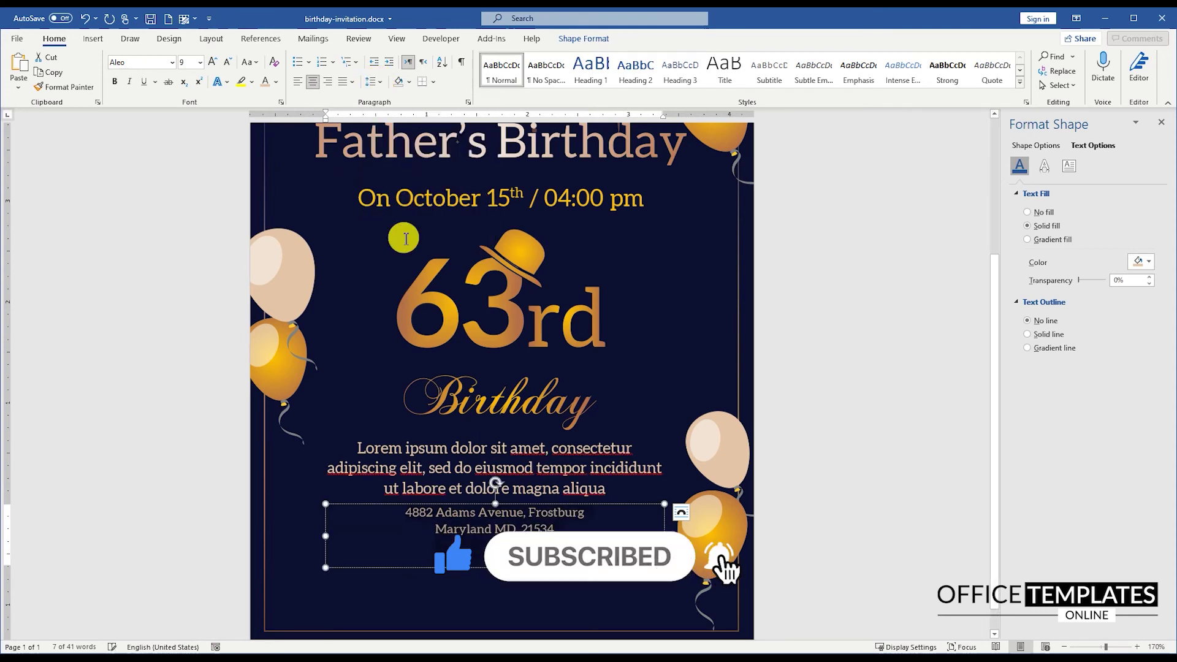
click(276, 81)
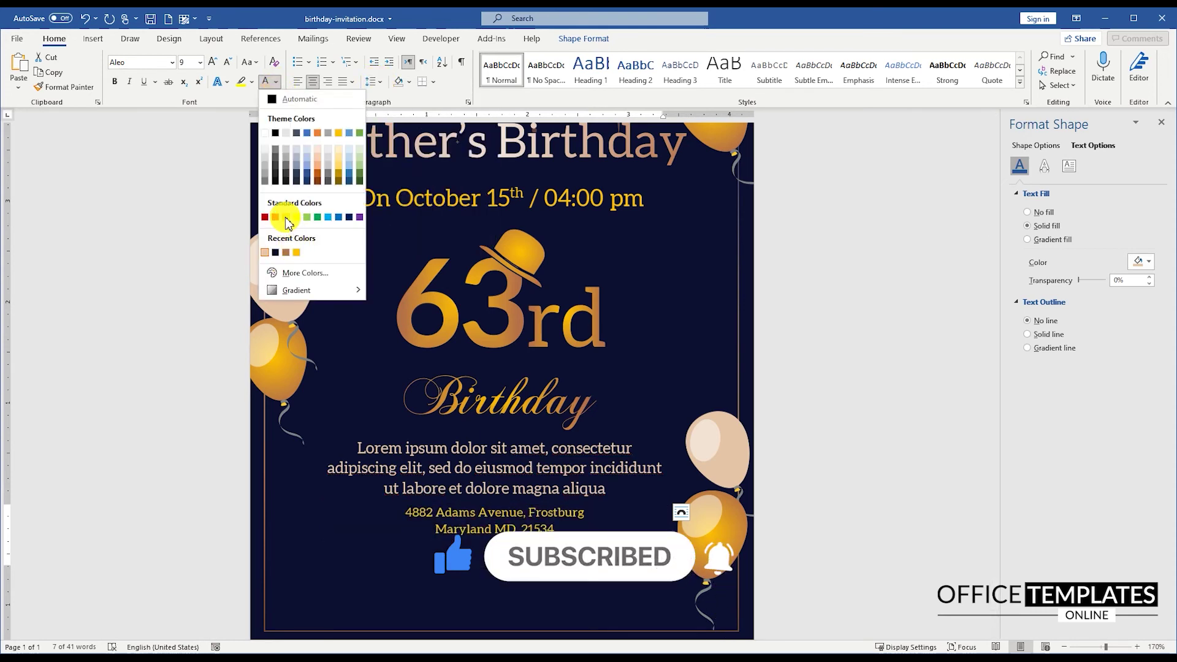
click(286, 217)
drag(522, 531, 517, 602)
drag(333, 578, 480, 579)
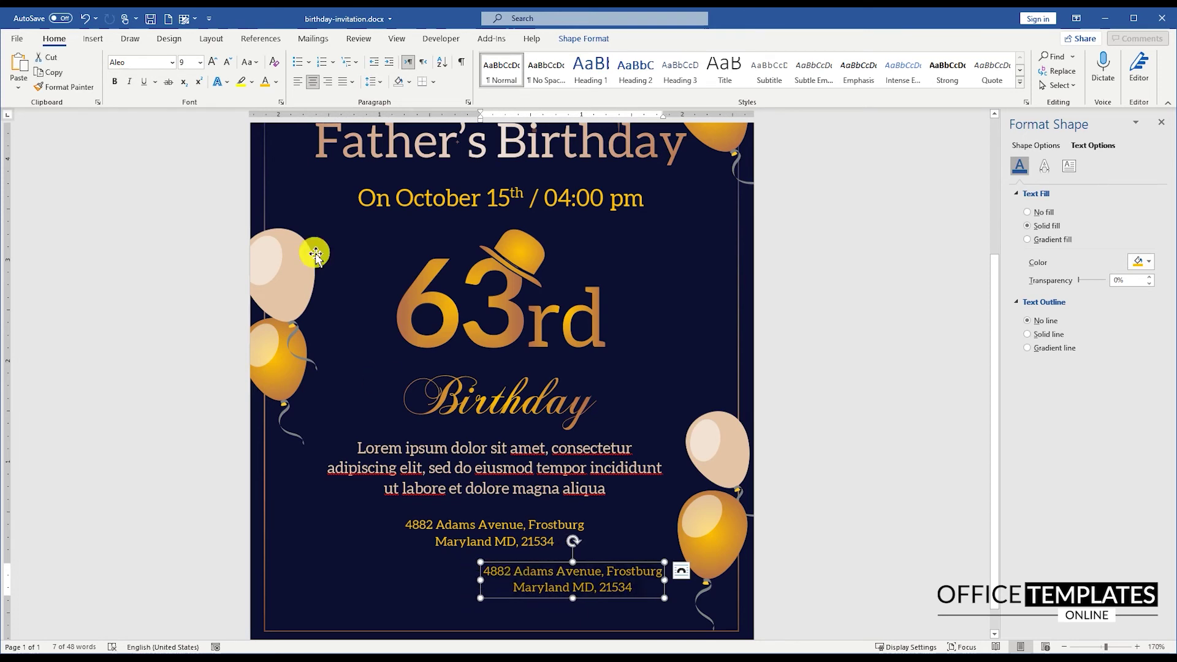
Left-align the copy at 10 pt, enter the contact name, and narrow the box
click(297, 81)
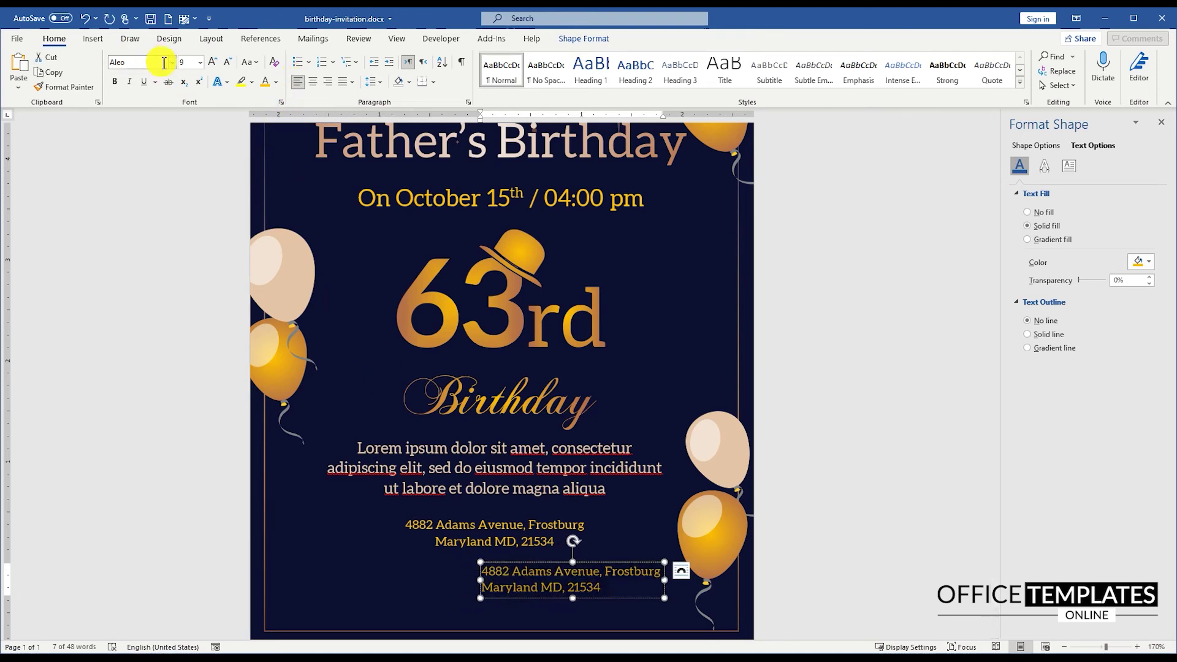
text(10)
key(Return)
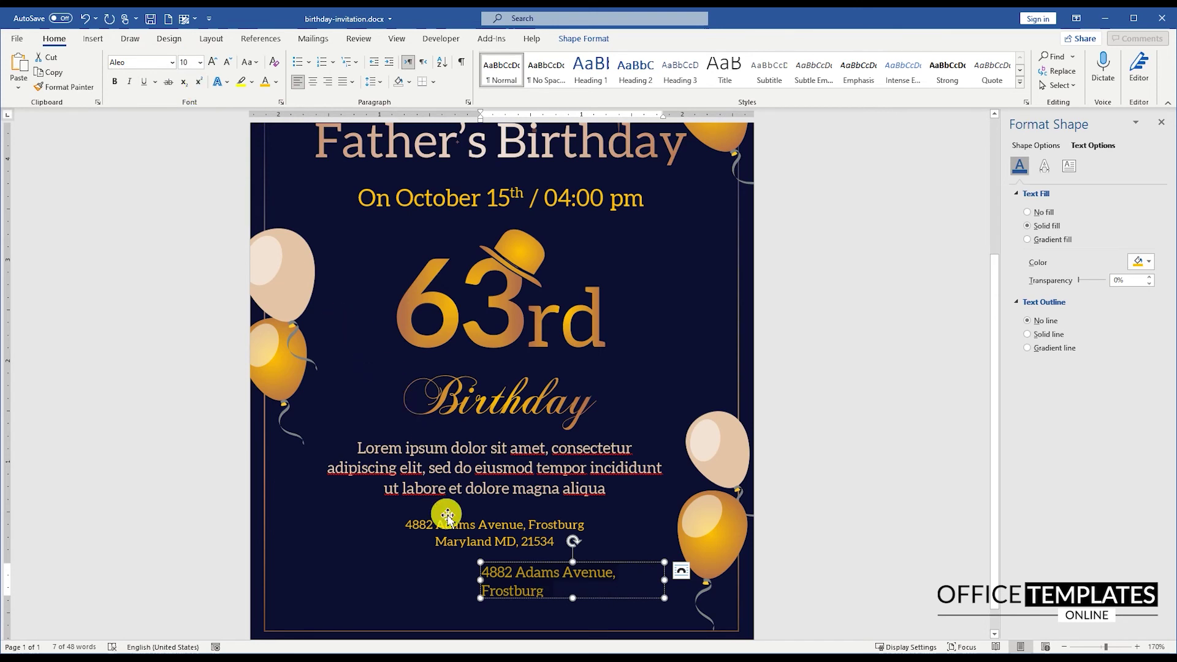
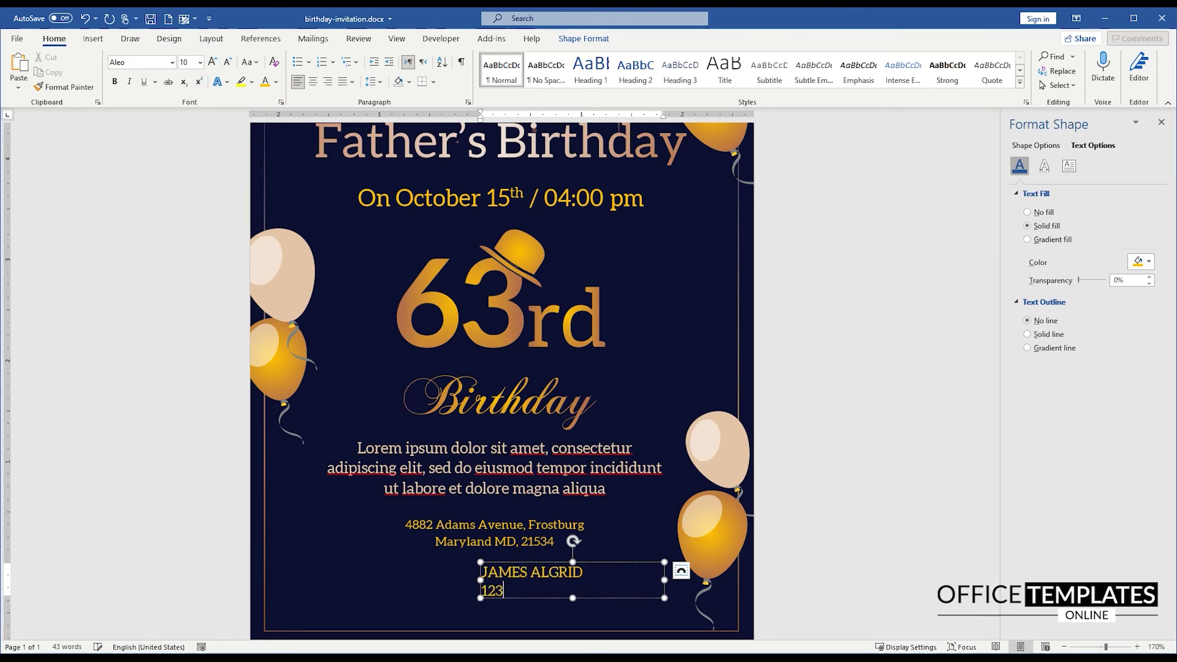
text(0)
drag(665, 579, 460, 572)
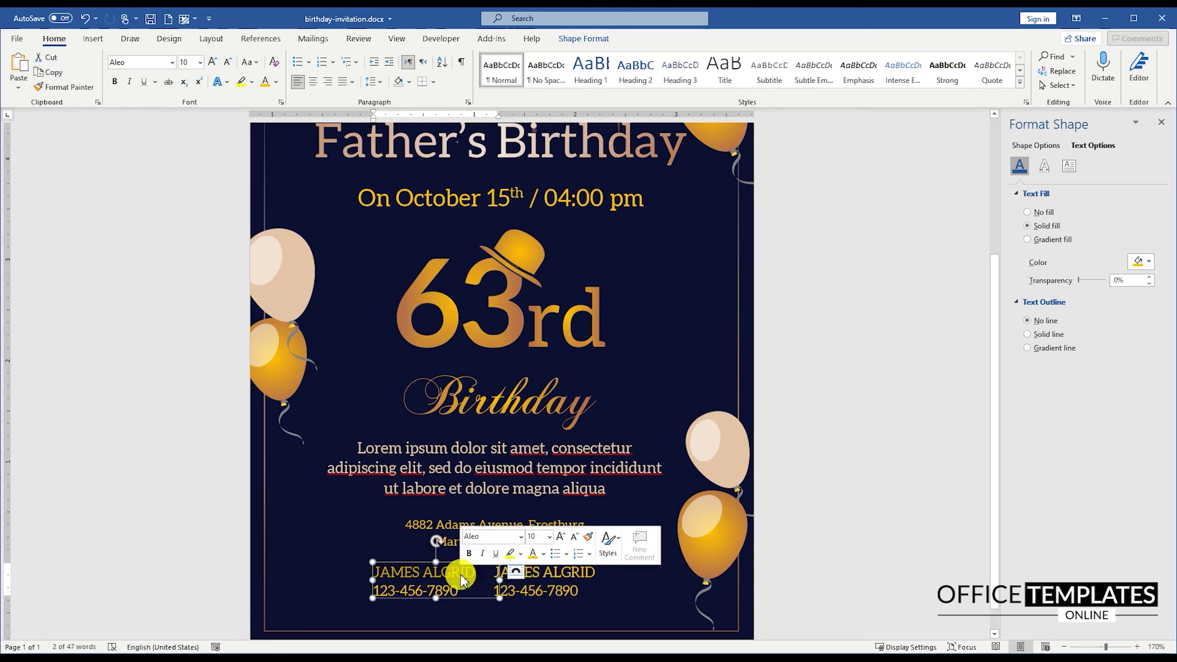
Right-align the contact text and turn the duplicate into a 22 pt RSVP box to its left
click(328, 83)
key(Delete)
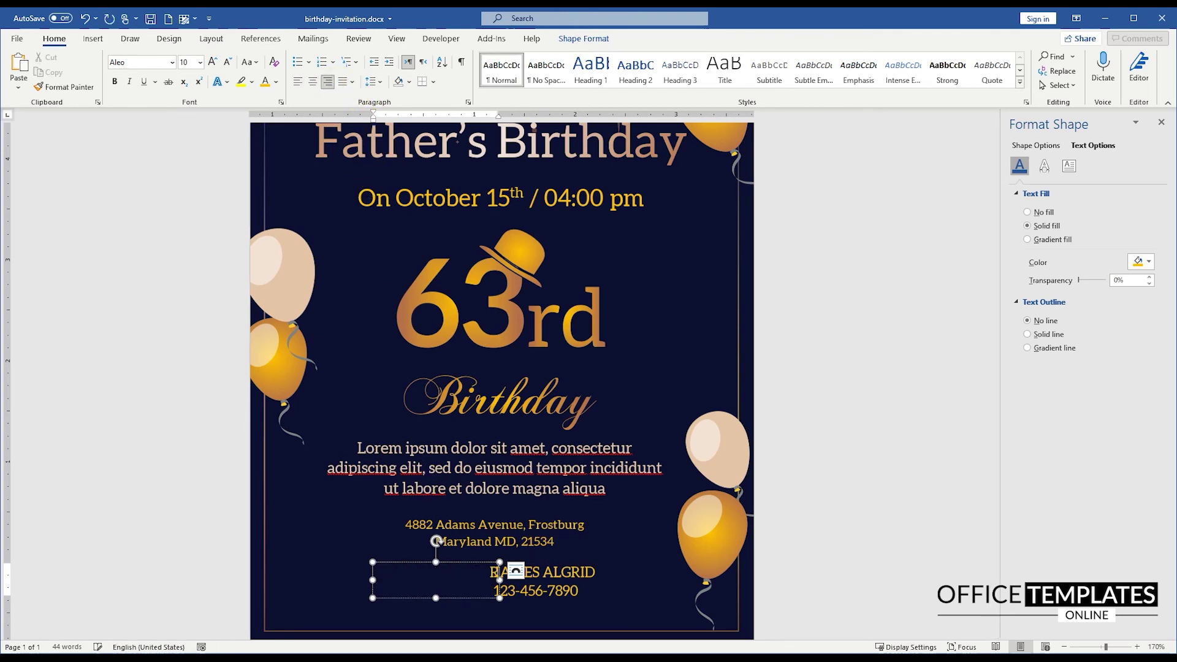
click(411, 563)
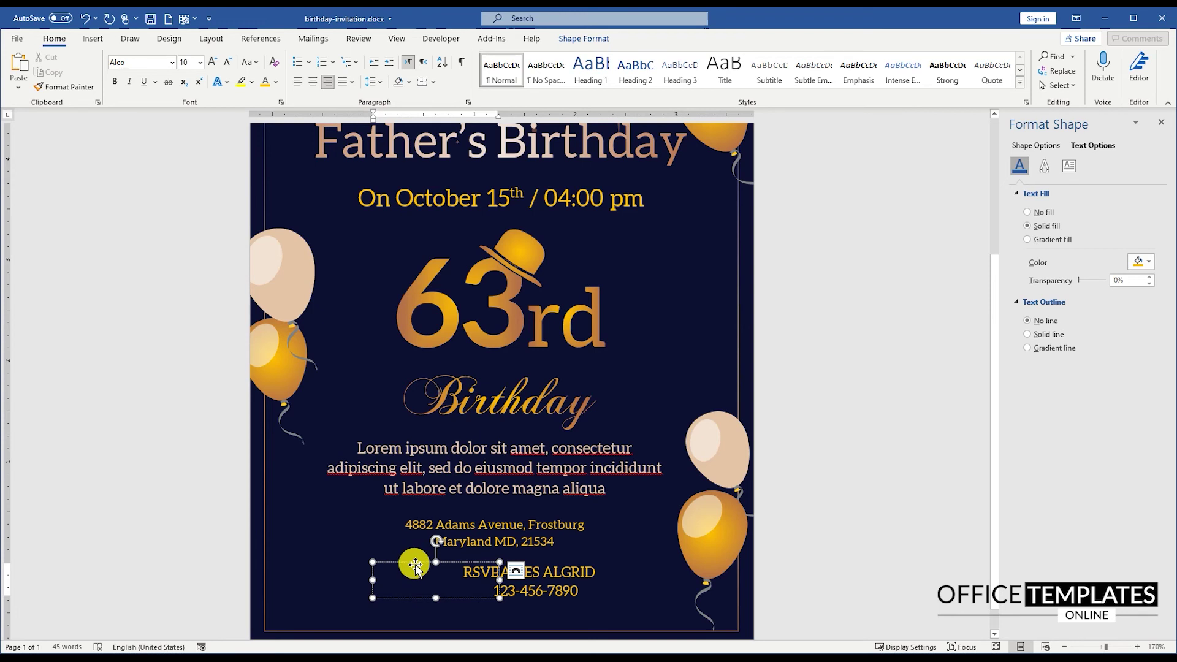
drag(415, 565, 400, 566)
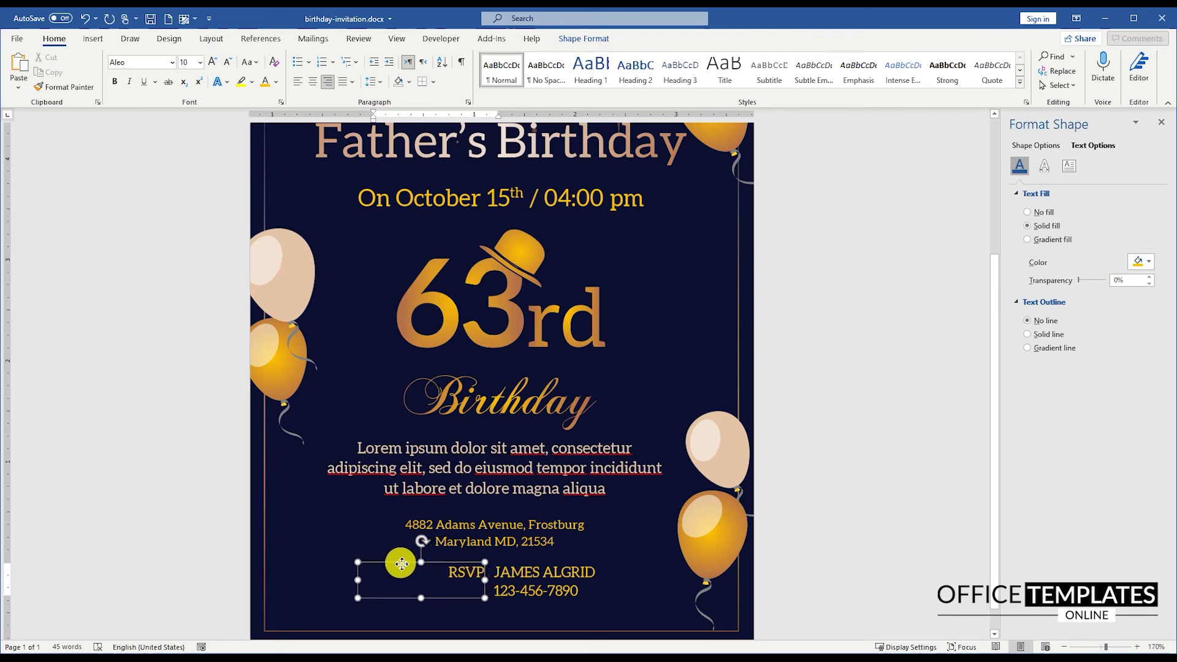
click(214, 62)
click(427, 604)
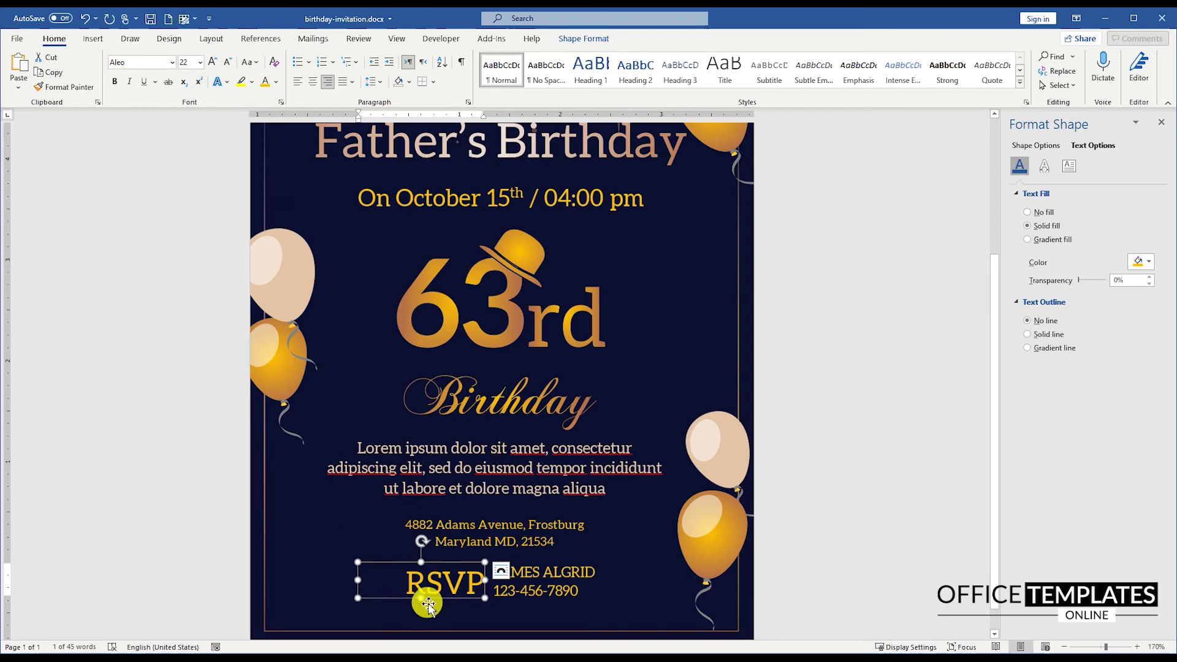
drag(423, 600, 422, 608)
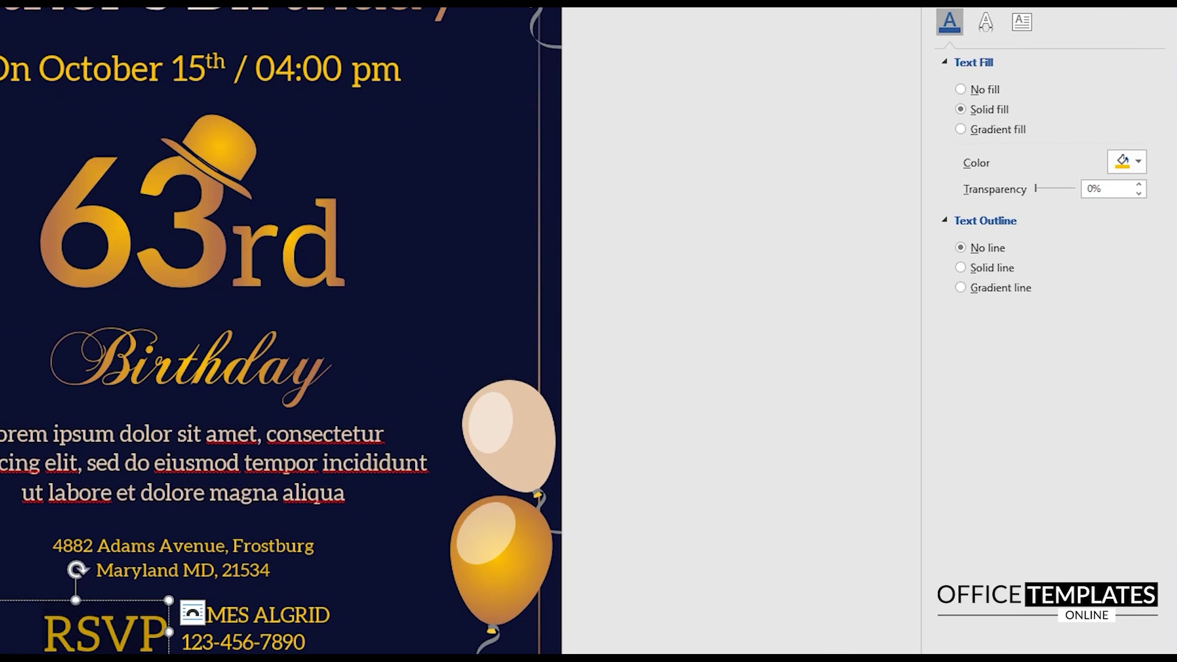
Apply a gradient fill to RSVP with a brown first stop and an 80% brightness stop
click(989, 130)
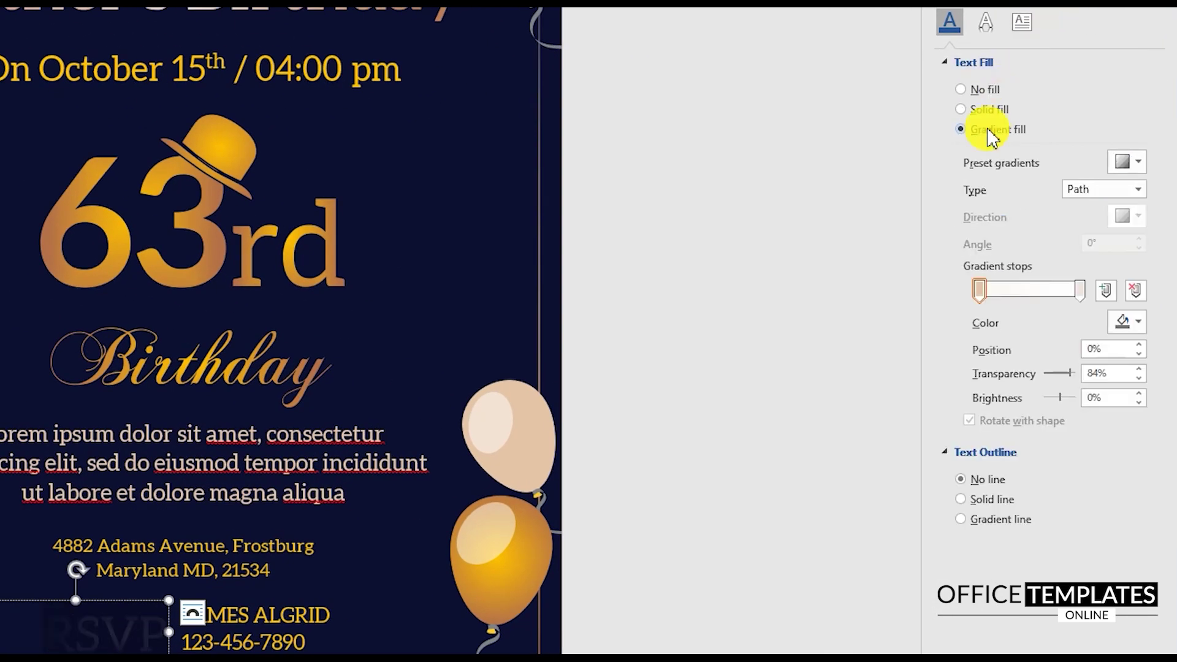
click(980, 290)
click(1134, 325)
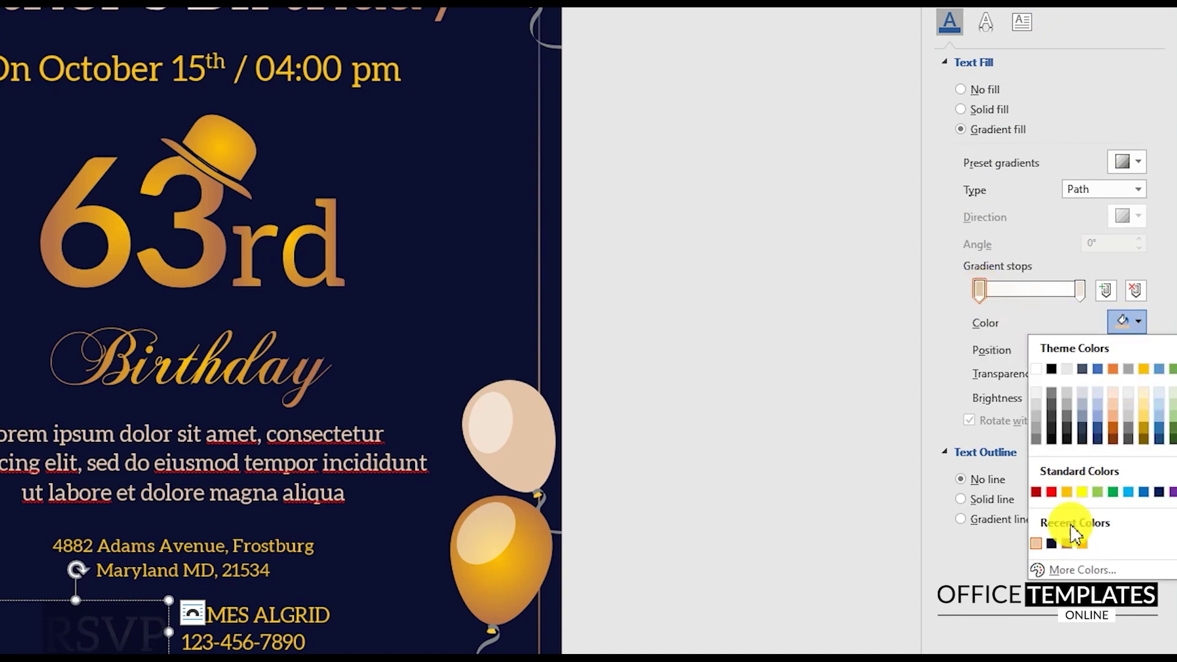
click(1067, 544)
click(1021, 290)
drag(1109, 349, 1048, 365)
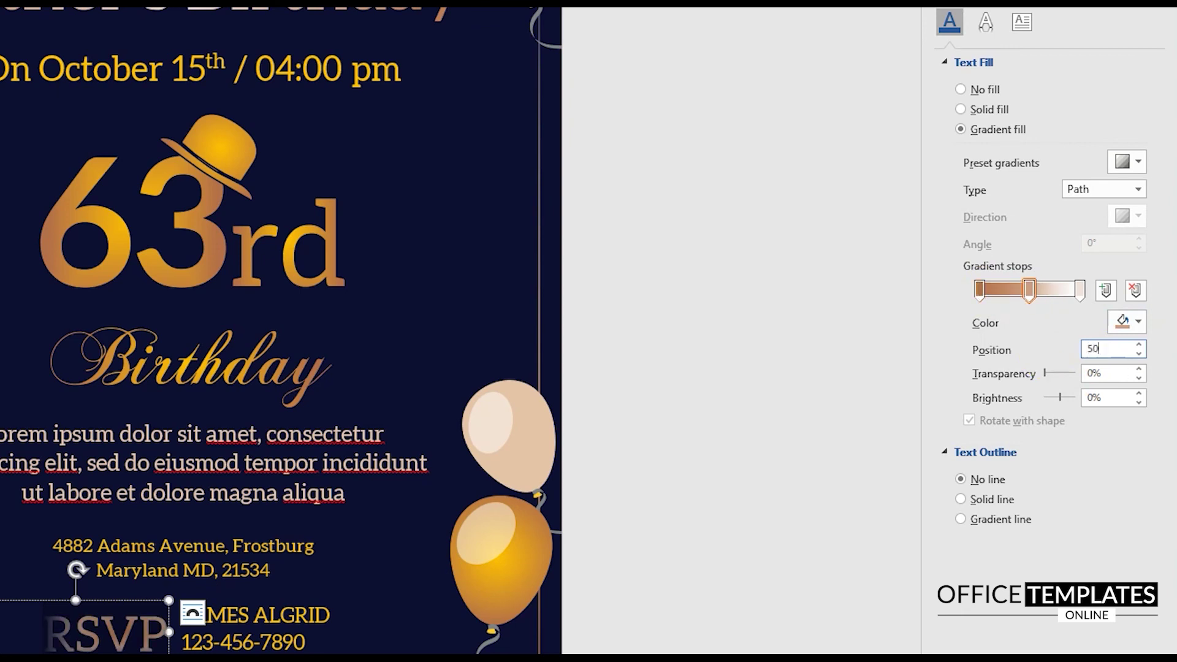
drag(1114, 404, 1062, 407)
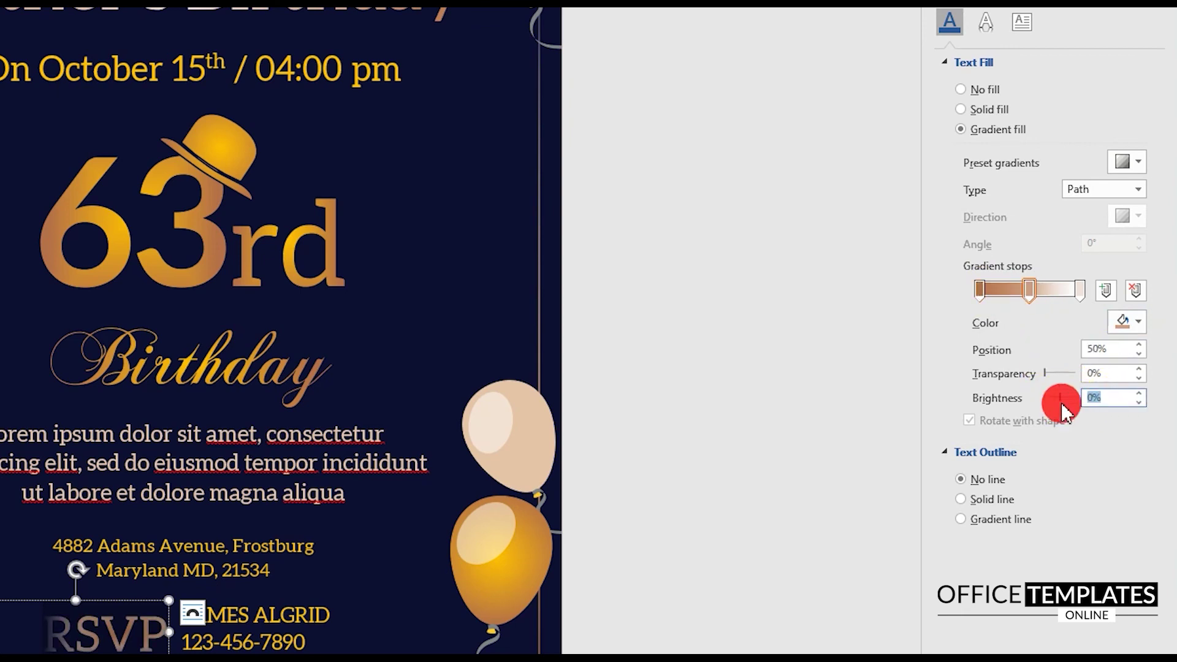
text(80)
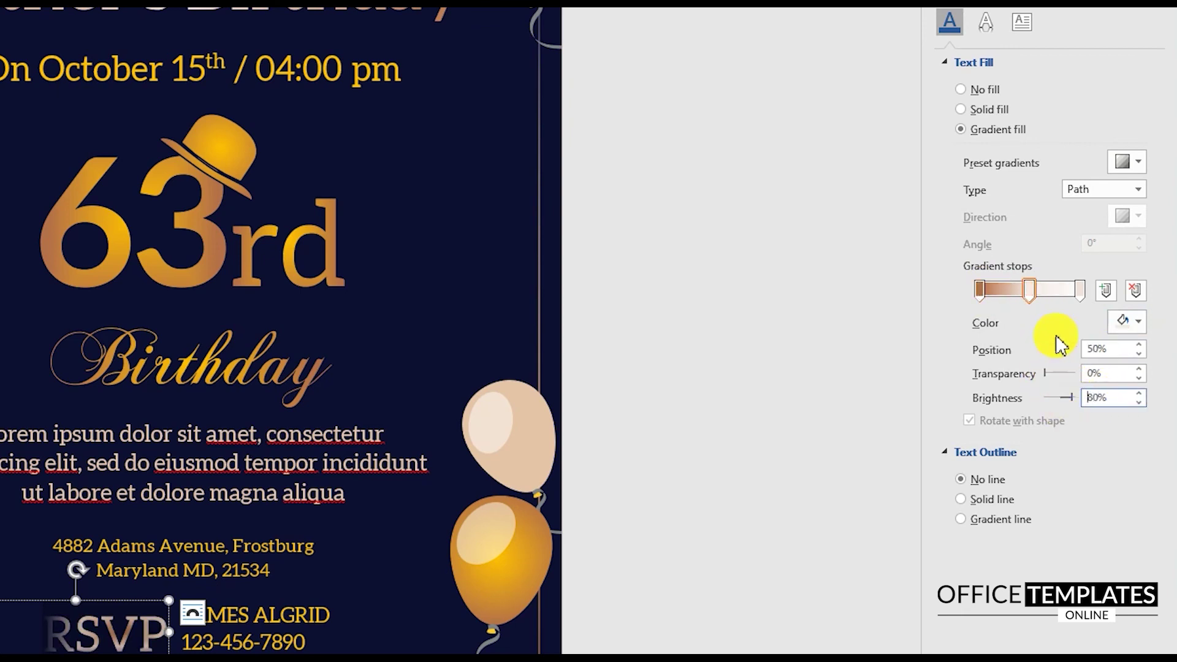
Make the last gradient stop brown at 24% brightness and set the gradient type to Radial
click(1081, 293)
click(1124, 323)
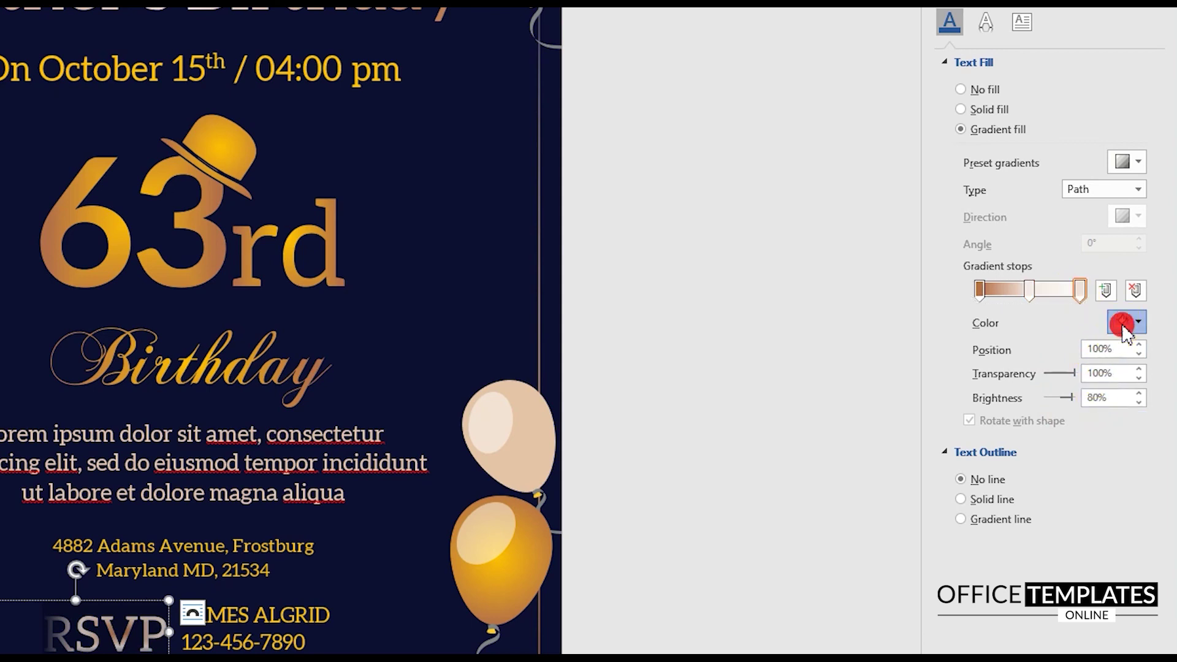
click(1036, 544)
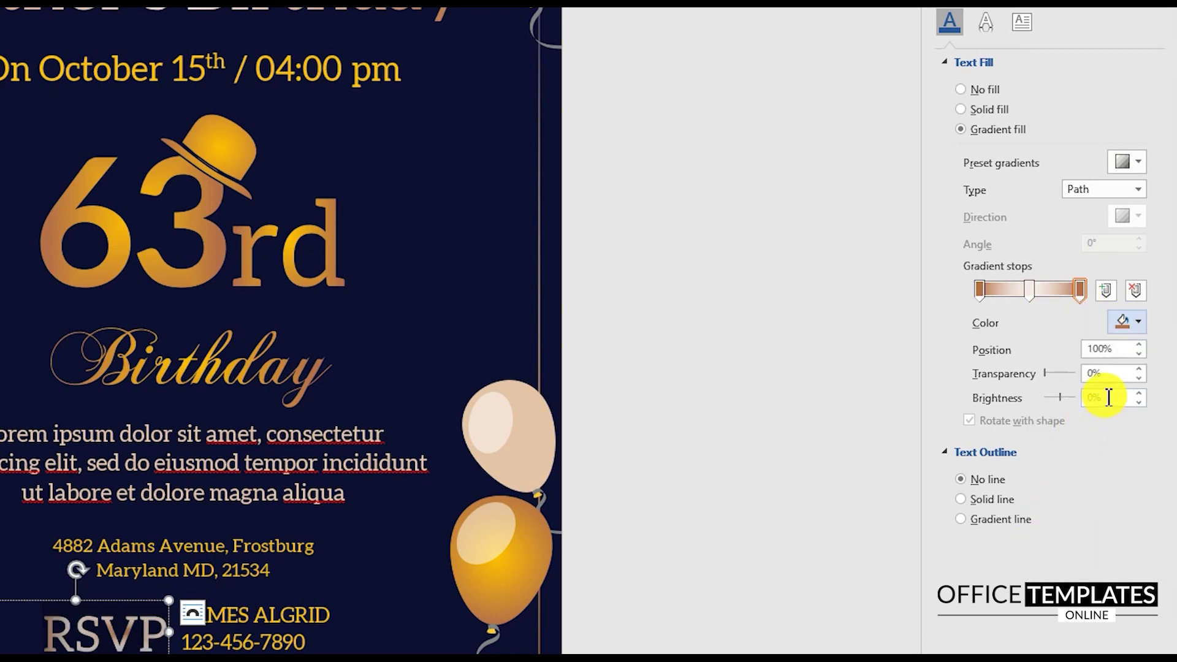
drag(1108, 397, 1074, 407)
text(24)
key(Return)
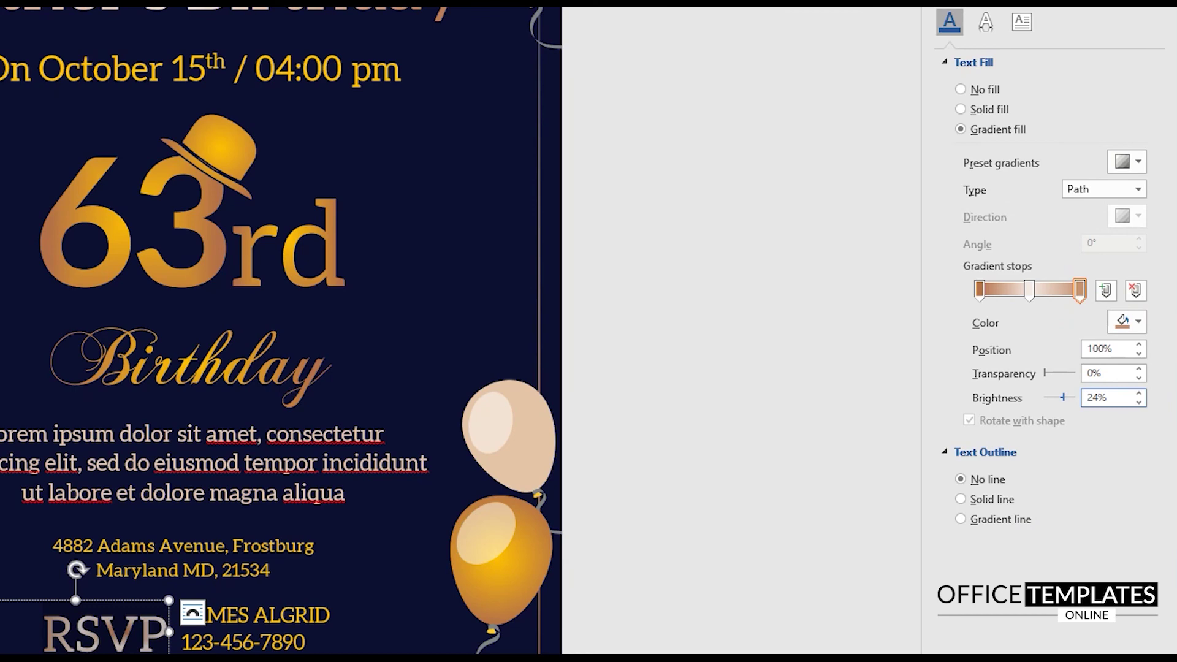
click(1136, 189)
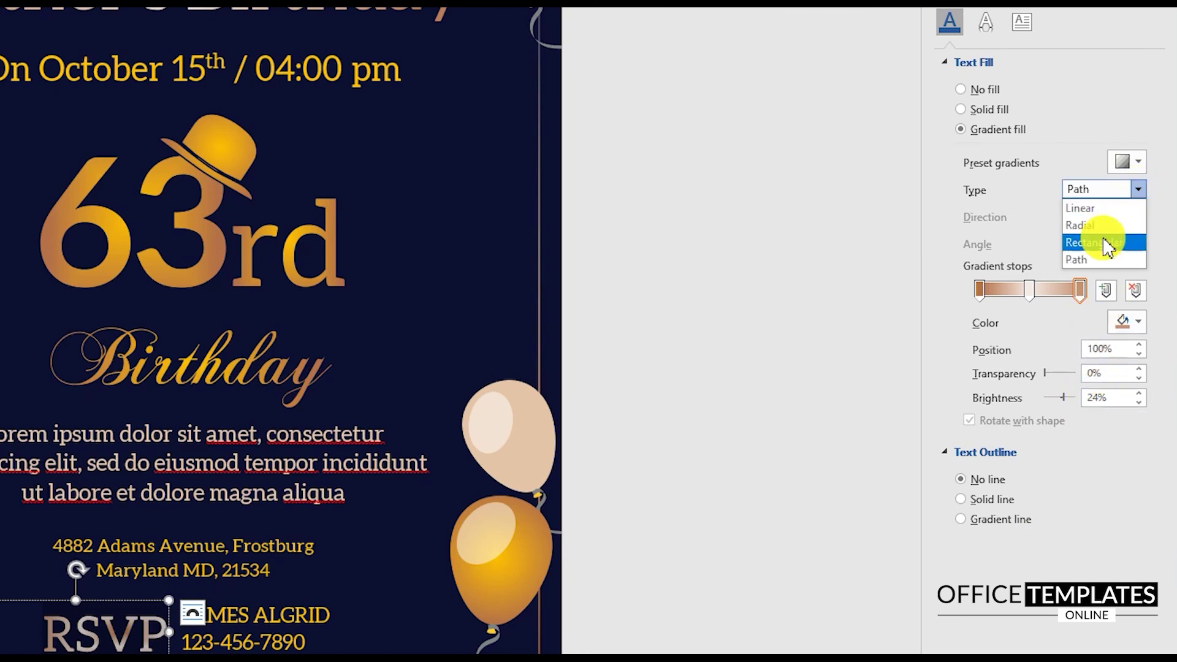
click(1098, 225)
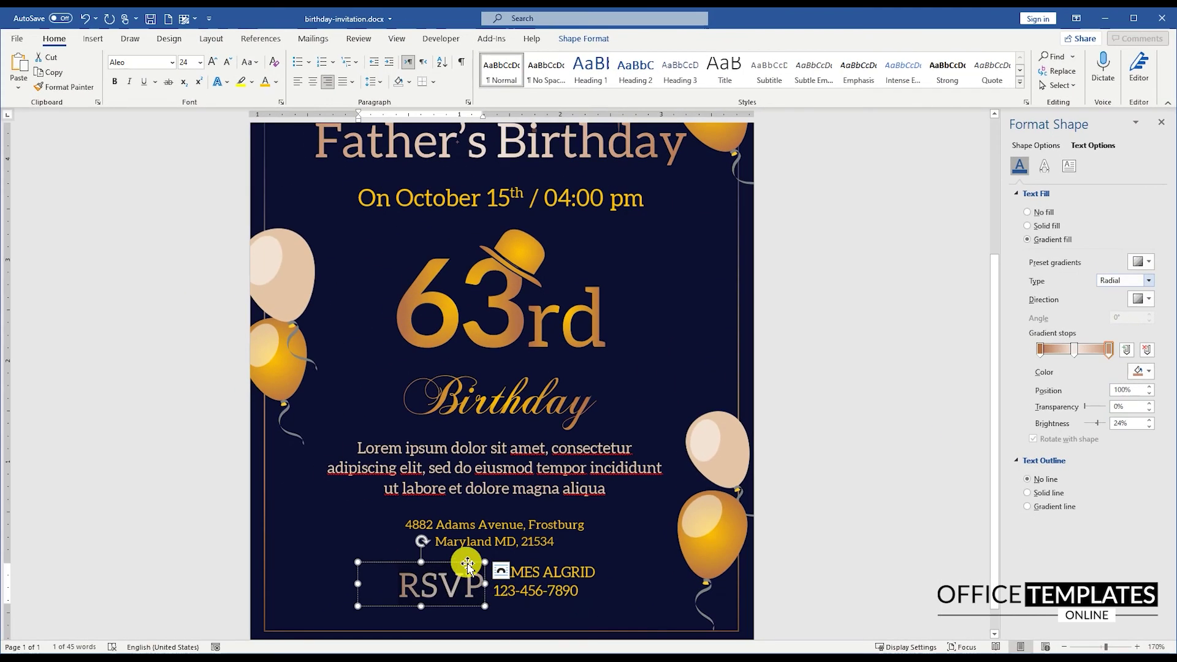
Deselect the RSVP and contact boxes and save the invitation as birthday-invitation.docx
shift+click(518, 574)
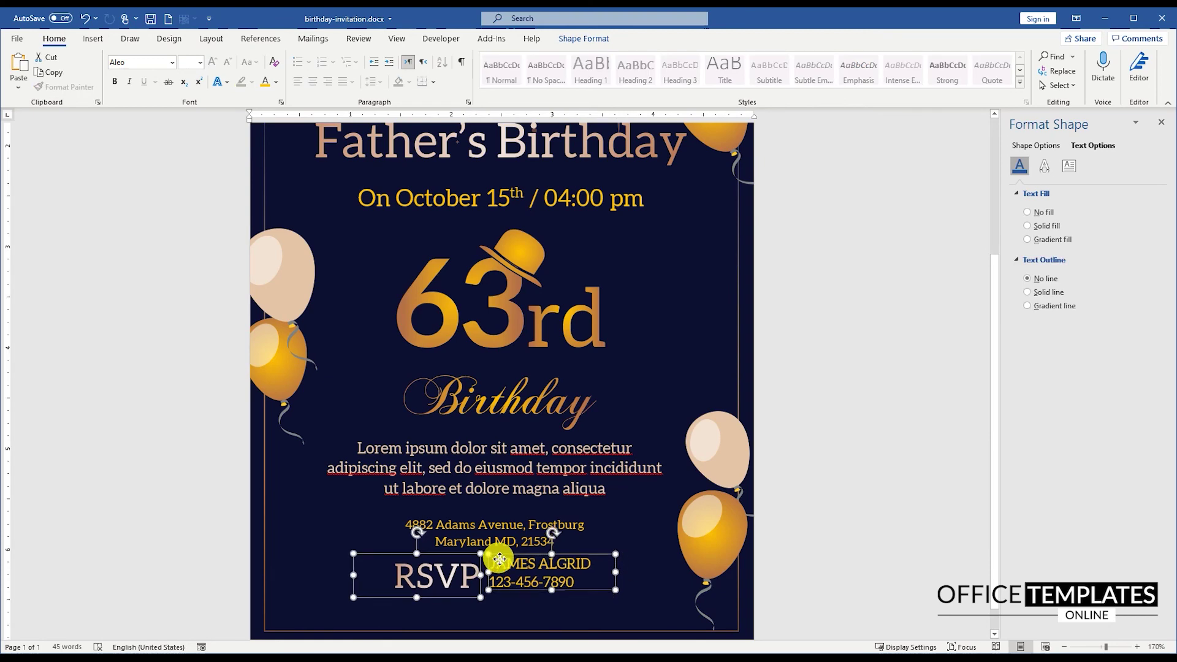
click(785, 513)
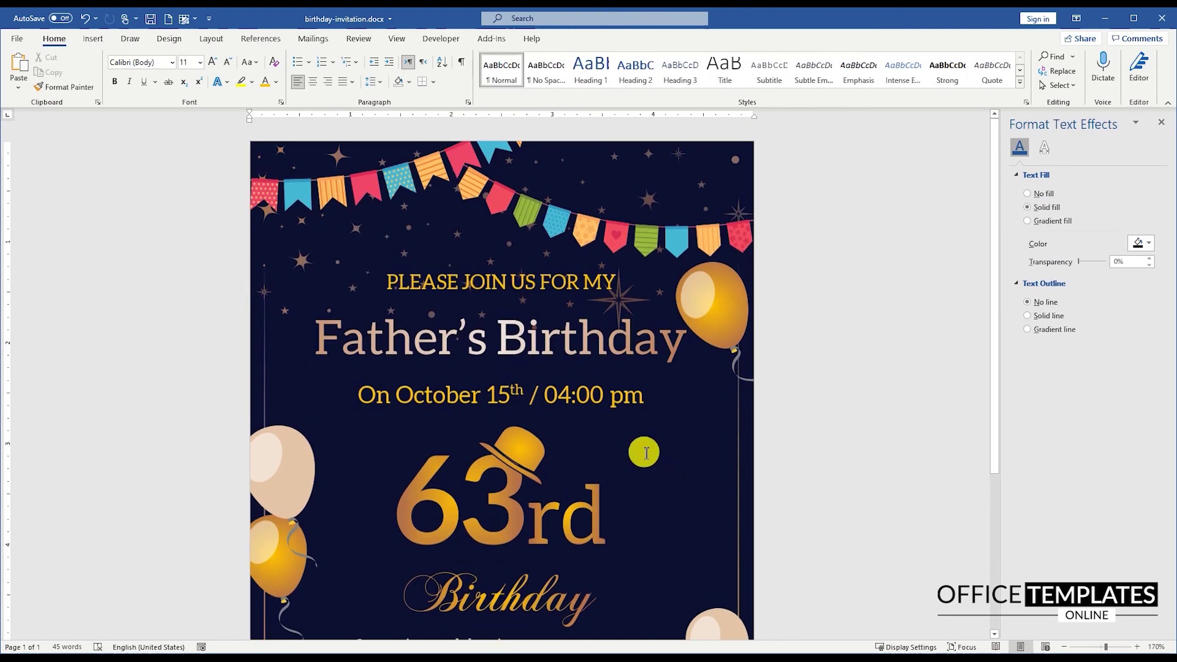
scroll(637, 449, down, 4)
scroll(639, 451, down, 2)
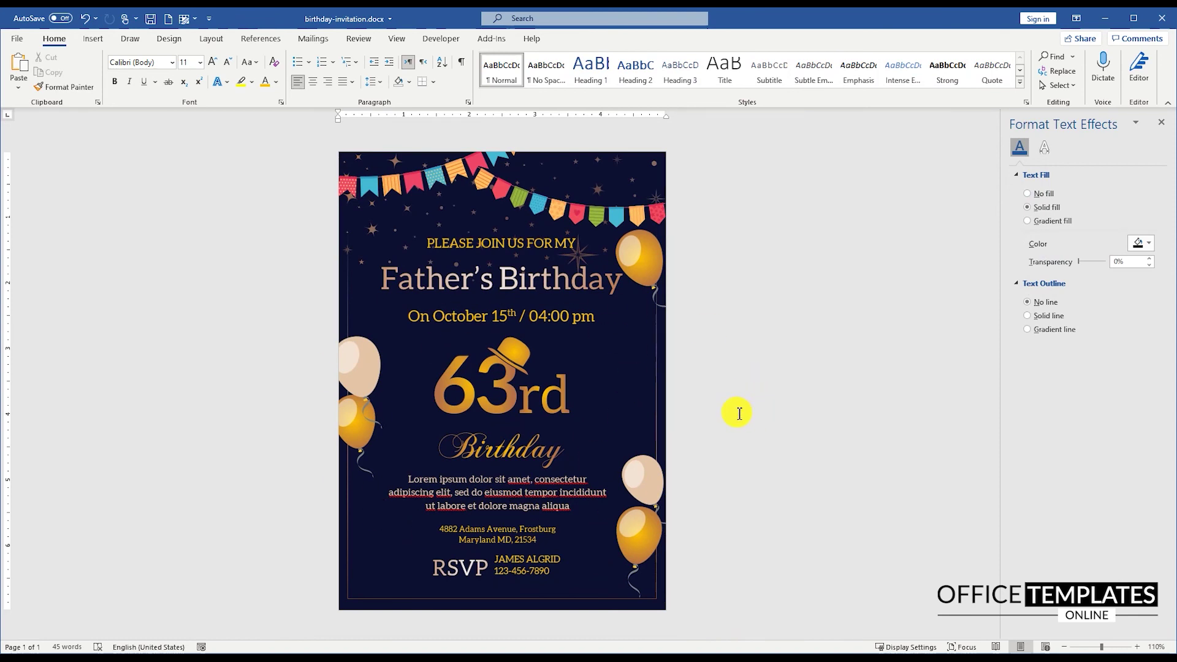
key(ctrl+s)
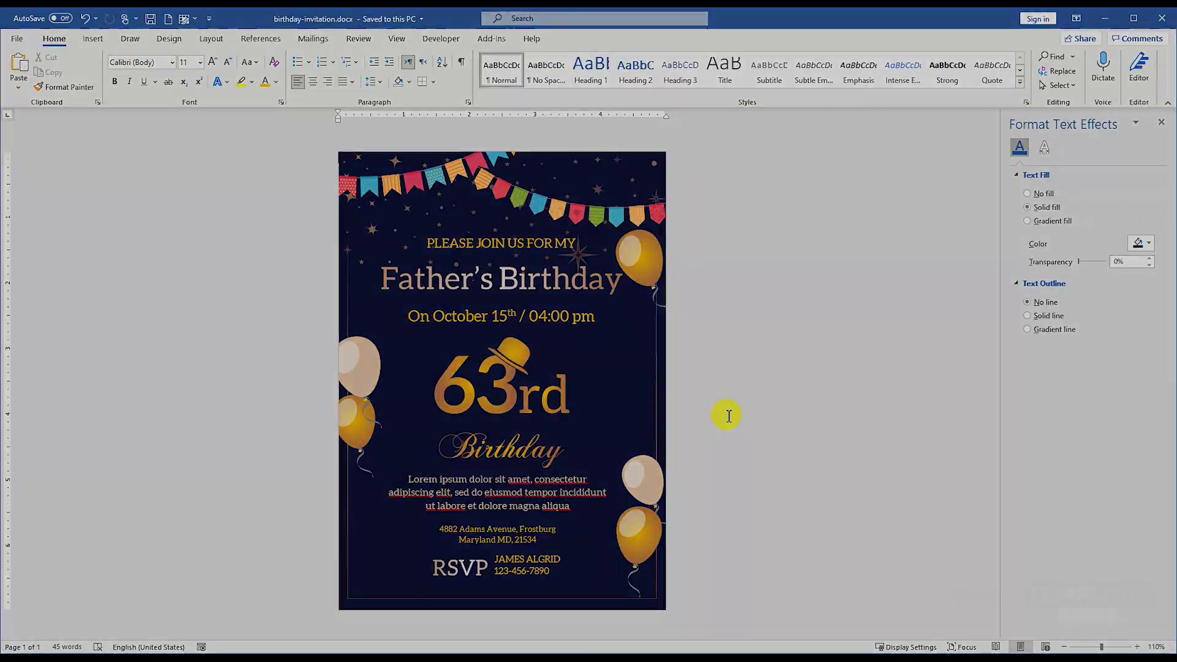